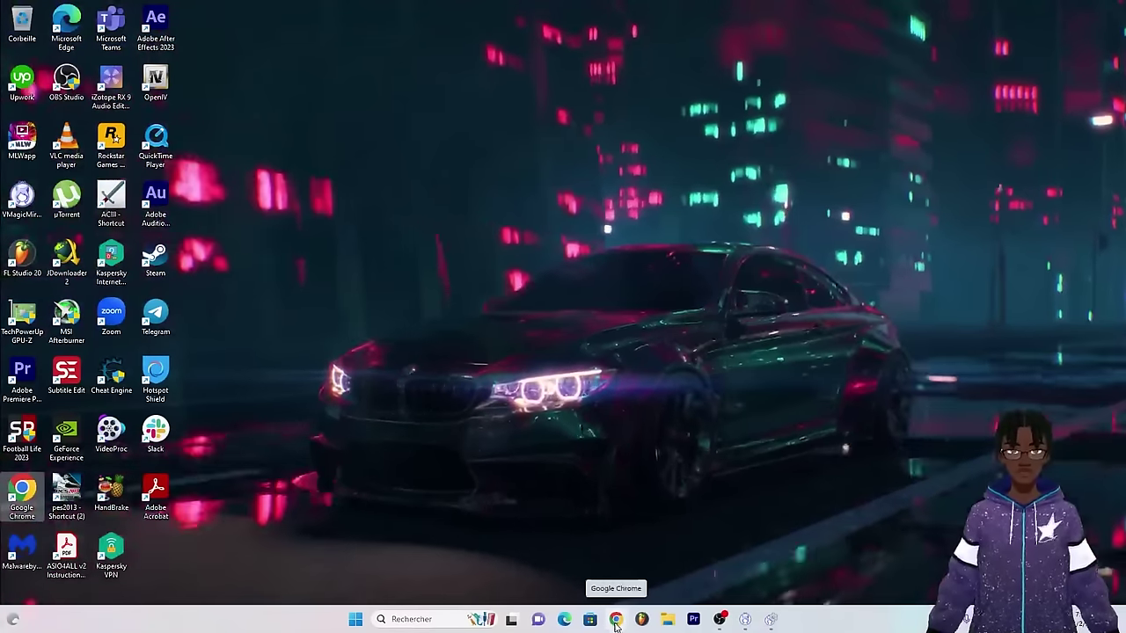
Open Google Chrome, go to the Google homepage and search for "football life 2023"
{"action": "left_click", "coordinate": [616, 620]}
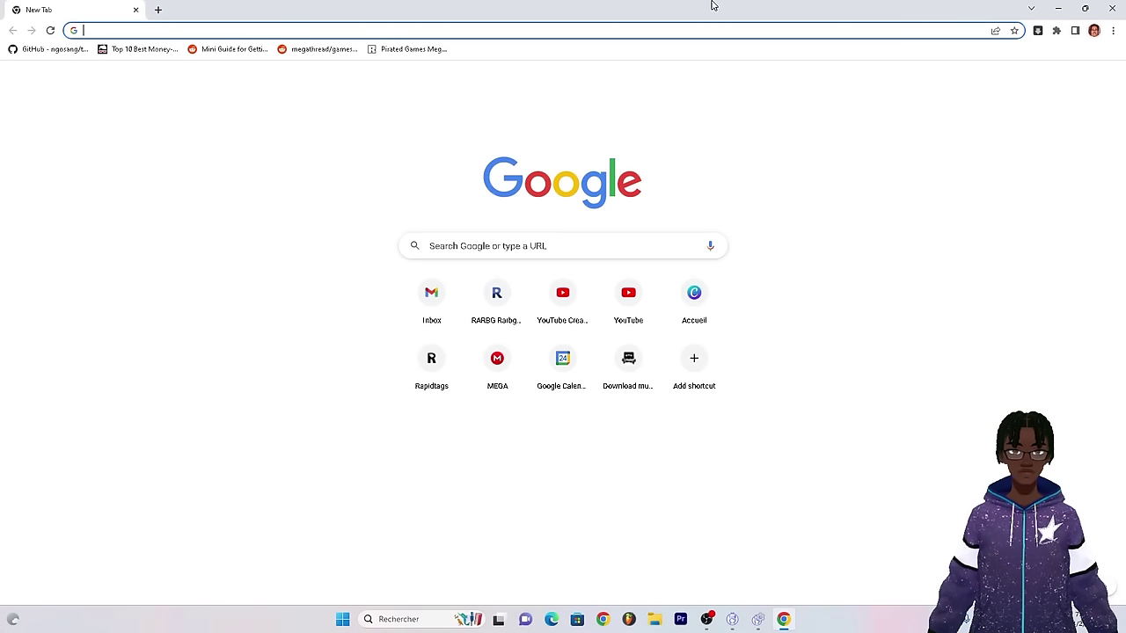
{"action": "type", "text": "go"}
{"action": "key", "text": "Return"}
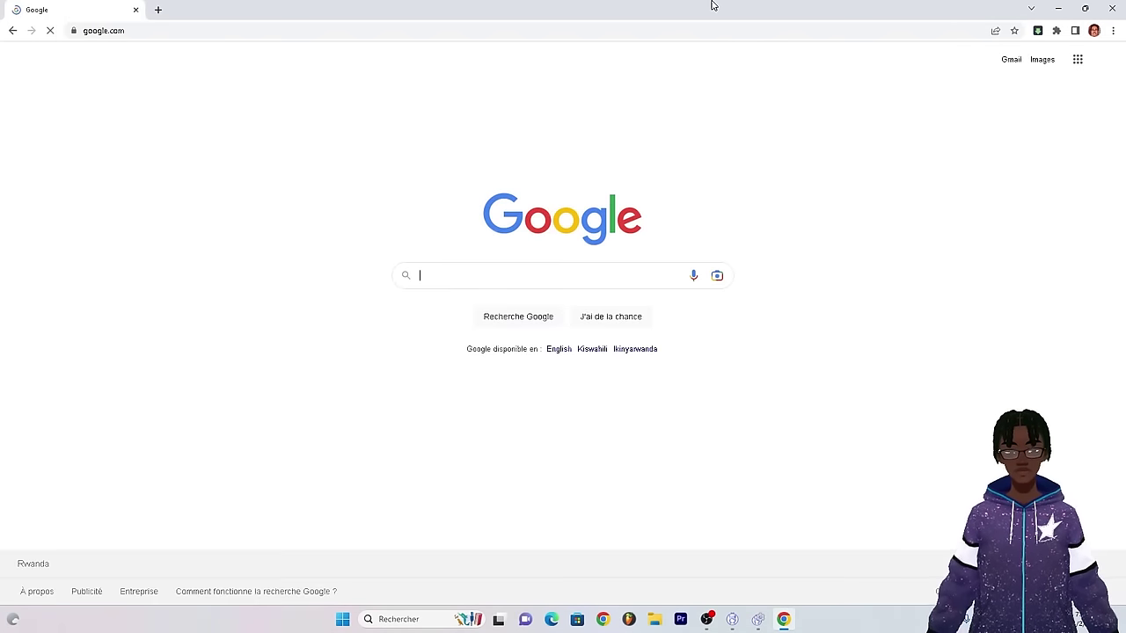
{"action": "type", "text": "footba"}
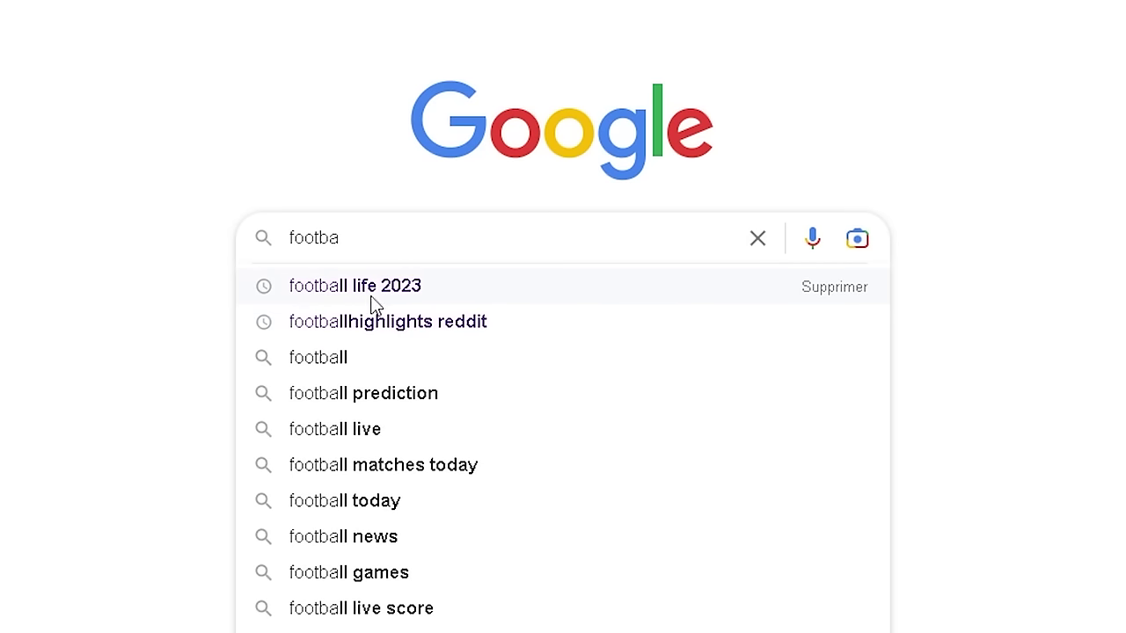
{"action": "left_click", "coordinate": [372, 304]}
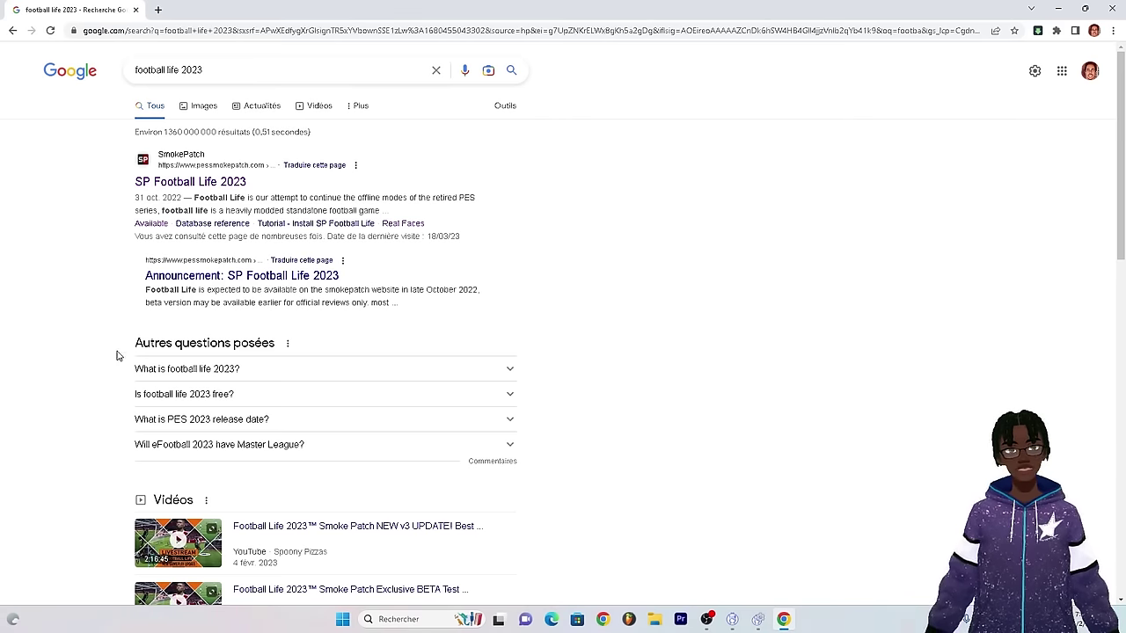
Open SmokePatch's SP Football Life 2023 page from the search results and collapse its anchored ad banner
{"action": "scroll", "coordinate": [65, 264], "scroll_direction": "down", "scroll_amount": 5}
{"action": "scroll", "coordinate": [65, 264], "scroll_direction": "up", "scroll_amount": 5}
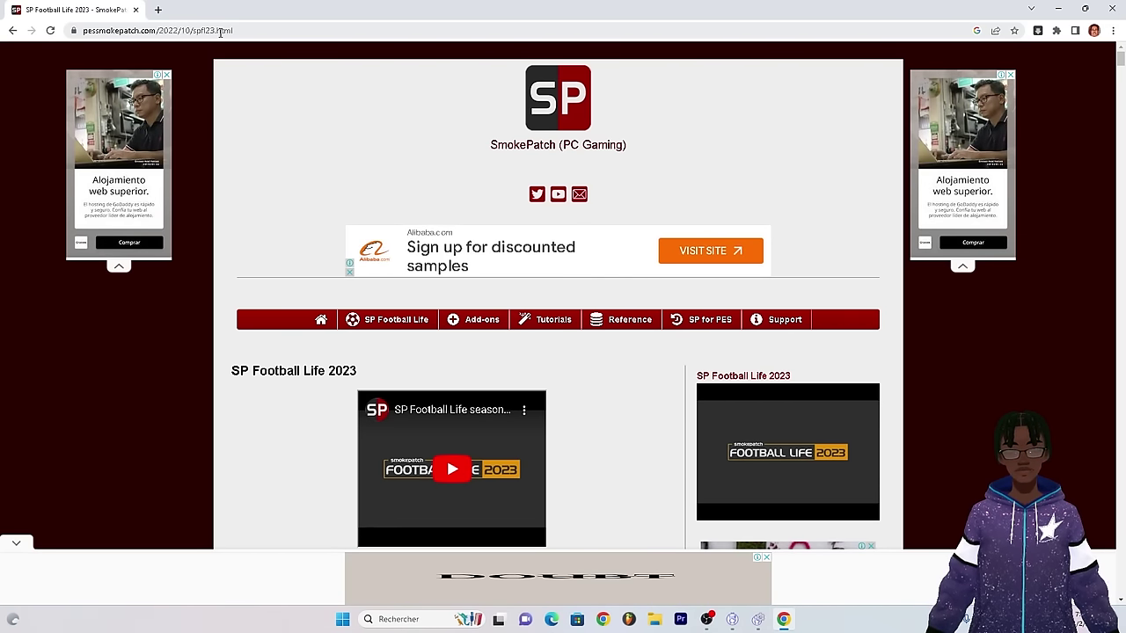
{"action": "left_click", "coordinate": [21, 544]}
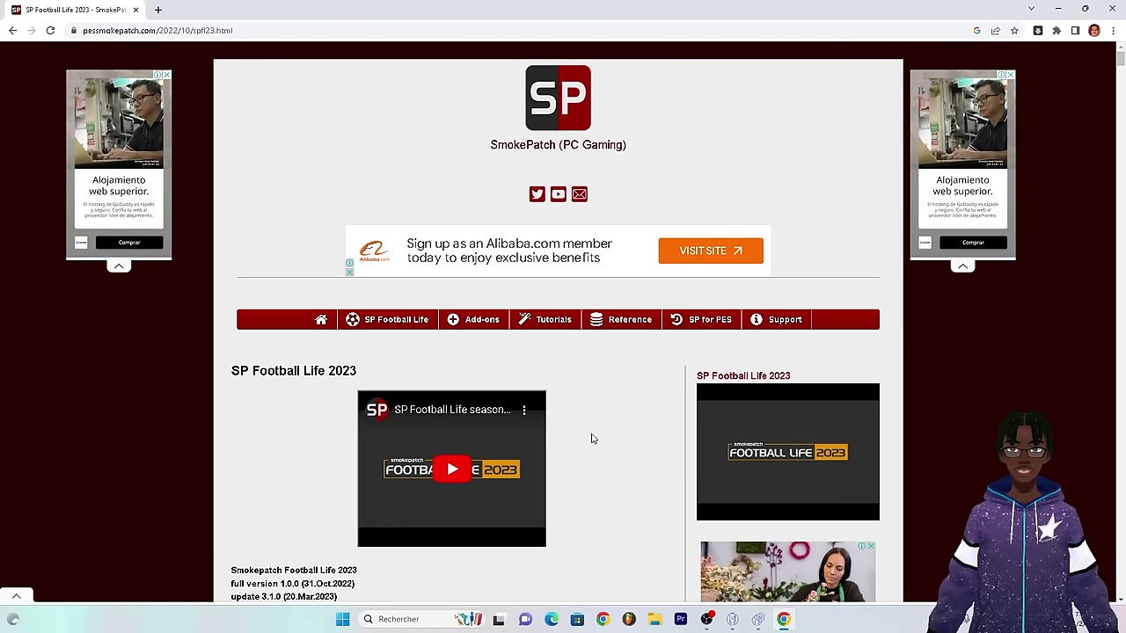
Look through the SP Football Life 2023 page's main features, database, addons, sider, gameplay and real faces sections
{"action": "scroll", "coordinate": [592, 438], "scroll_direction": "down", "scroll_amount": 5}
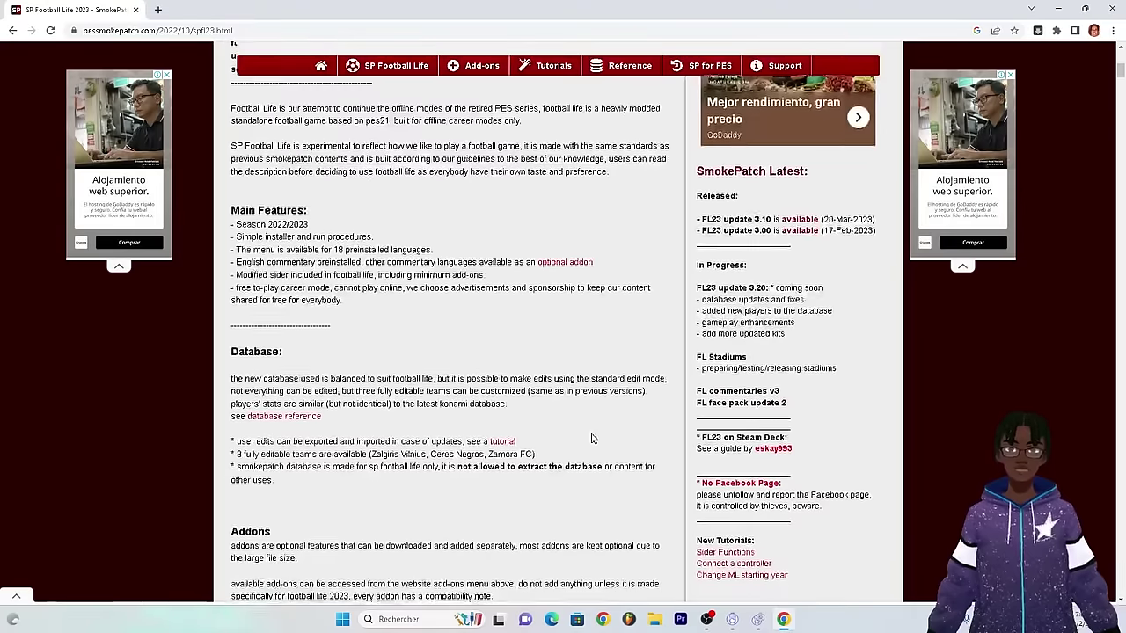
{"action": "scroll", "coordinate": [592, 438], "scroll_direction": "down", "scroll_amount": 12}
{"action": "scroll", "coordinate": [588, 442], "scroll_direction": "down", "scroll_amount": 15}
{"action": "scroll", "coordinate": [589, 448], "scroll_direction": "down", "scroll_amount": 5}
{"action": "scroll", "coordinate": [590, 447], "scroll_direction": "up", "scroll_amount": 20}
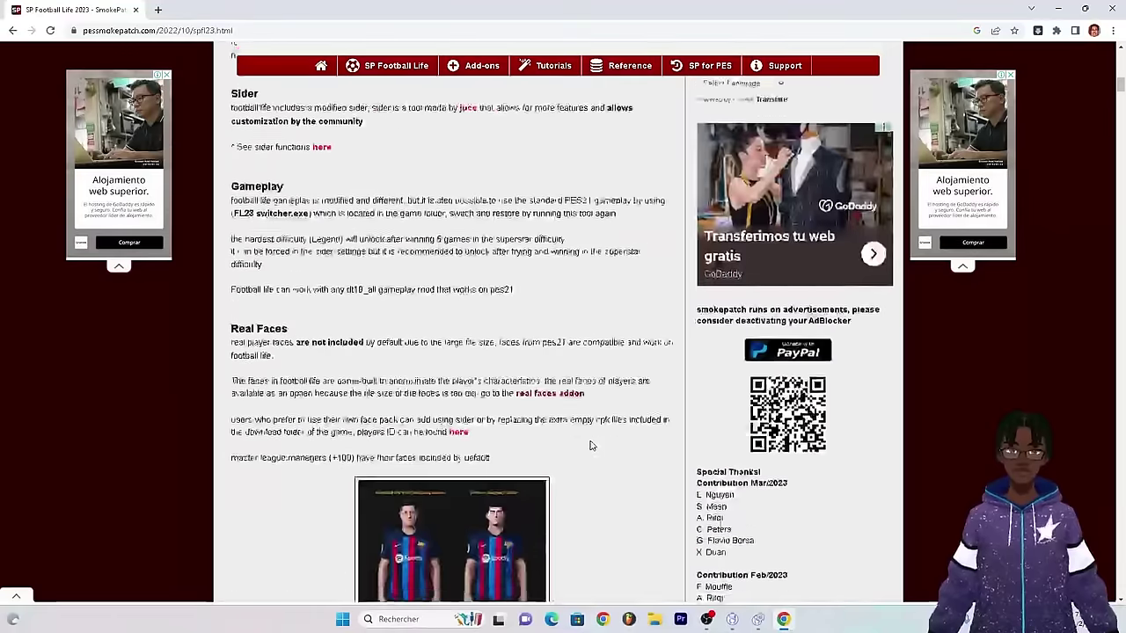
{"action": "scroll", "coordinate": [590, 446], "scroll_direction": "up", "scroll_amount": 10}
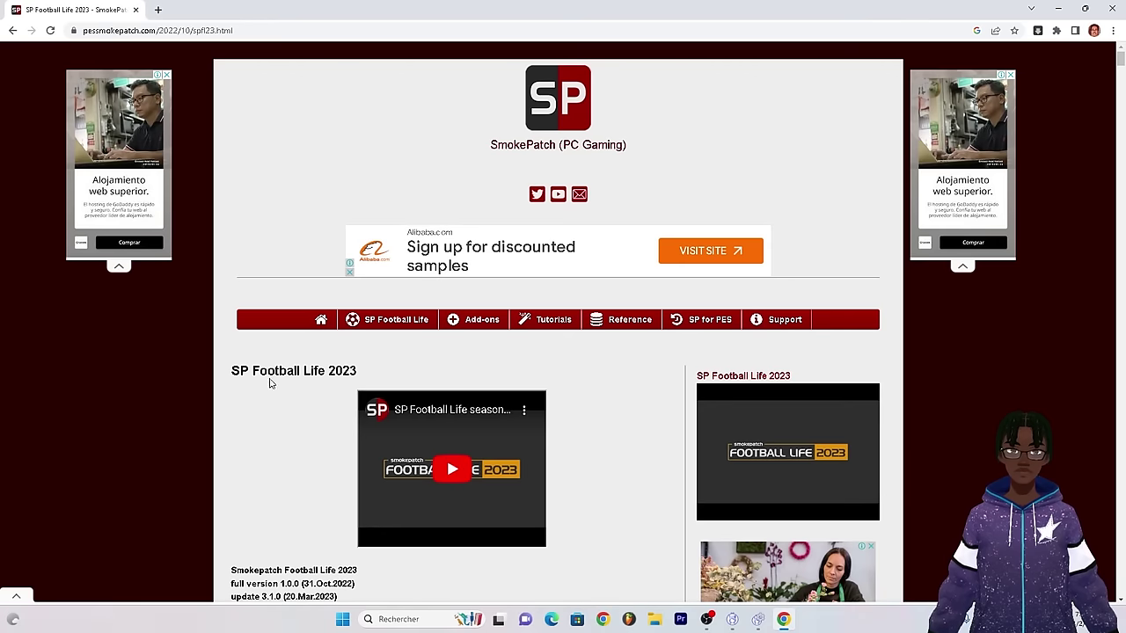
{"action": "mouse_move", "coordinate": [708, 328]}
{"action": "mouse_move", "coordinate": [774, 332]}
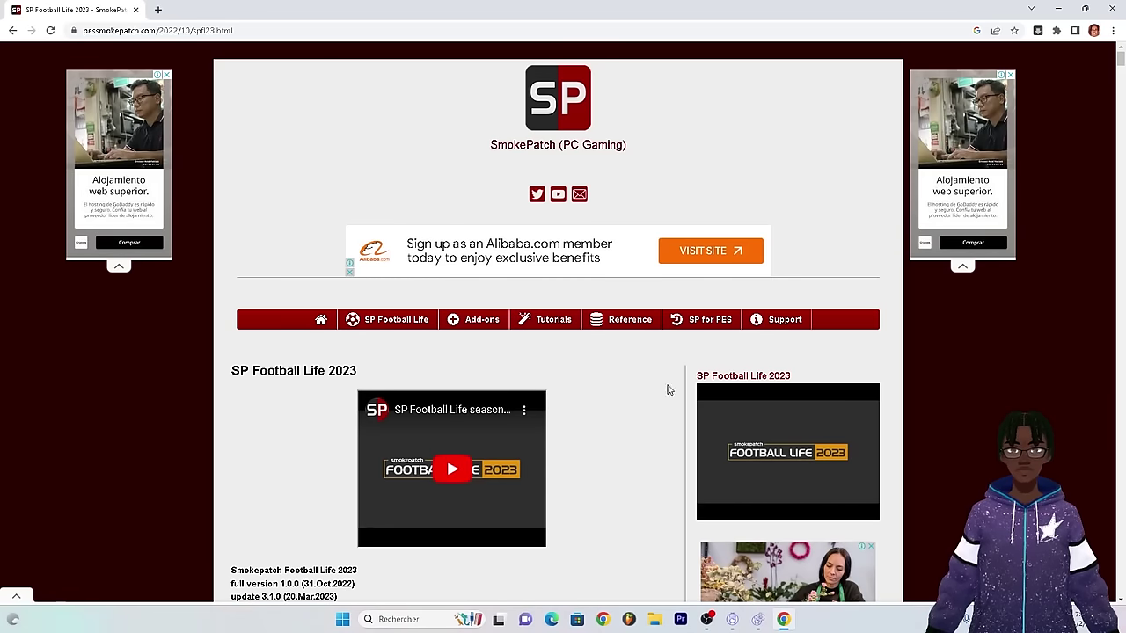
{"action": "scroll", "coordinate": [228, 450], "scroll_direction": "down", "scroll_amount": 2}
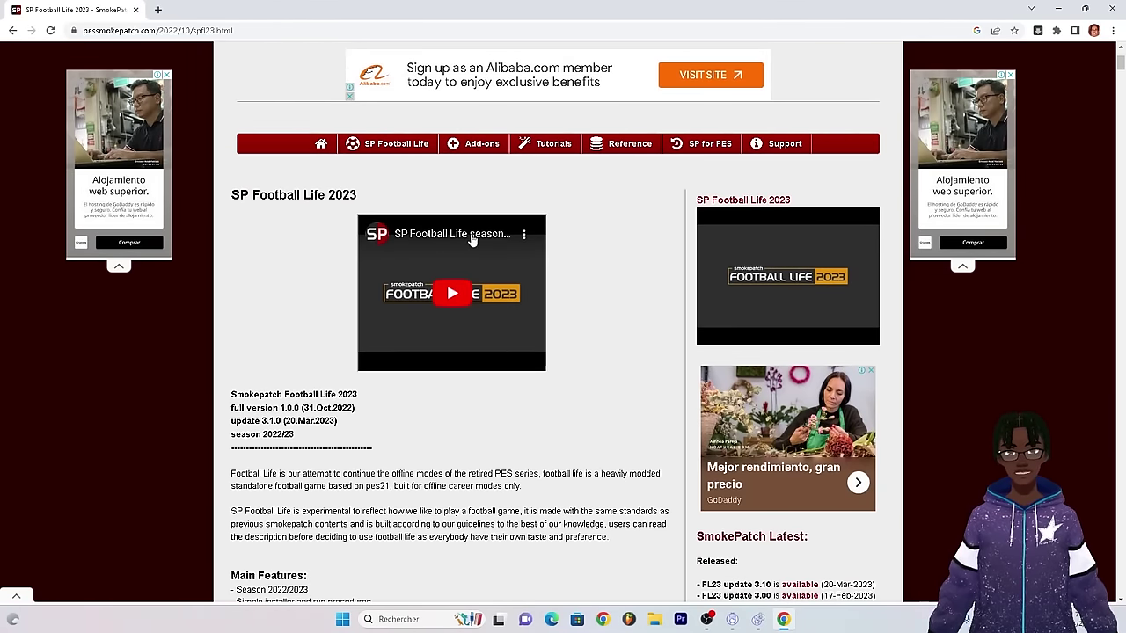
{"action": "scroll", "coordinate": [636, 382], "scroll_direction": "up", "scroll_amount": 2}
{"action": "scroll", "coordinate": [607, 397], "scroll_direction": "down", "scroll_amount": 3}
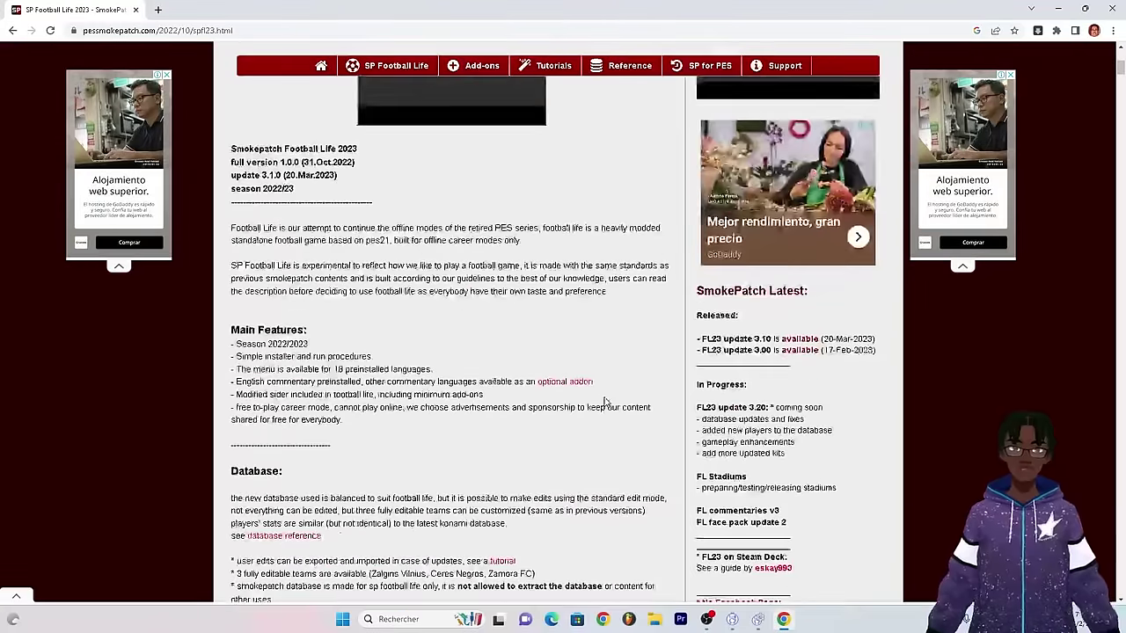
{"action": "scroll", "coordinate": [604, 402], "scroll_direction": "down", "scroll_amount": 3}
{"action": "scroll", "coordinate": [601, 409], "scroll_direction": "down", "scroll_amount": 4}
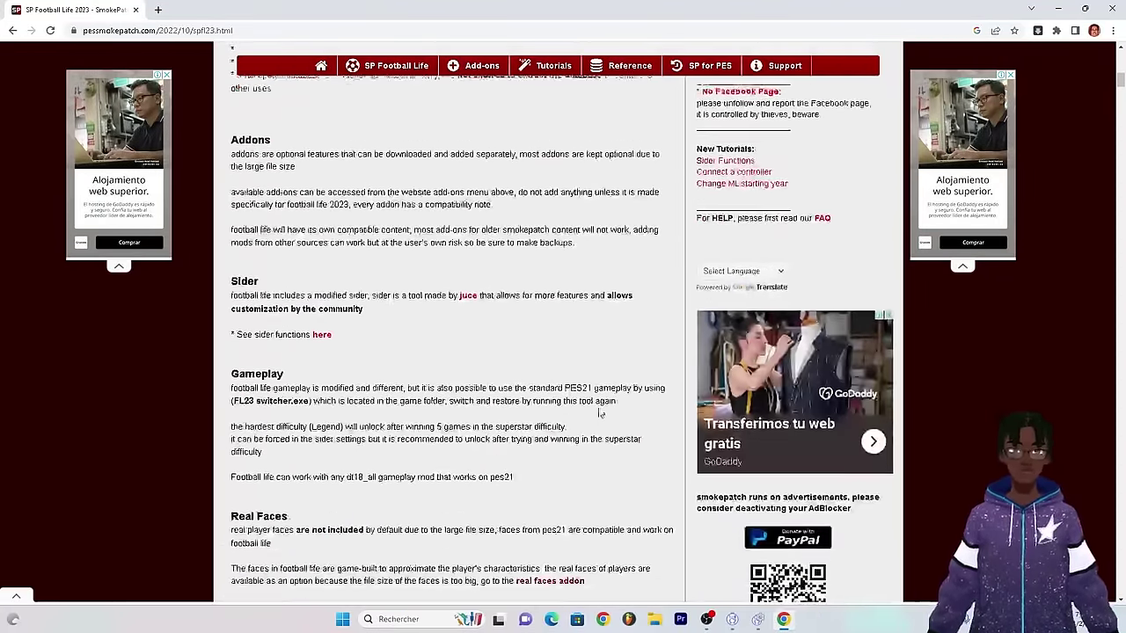
{"action": "scroll", "coordinate": [599, 412], "scroll_direction": "up", "scroll_amount": 9}
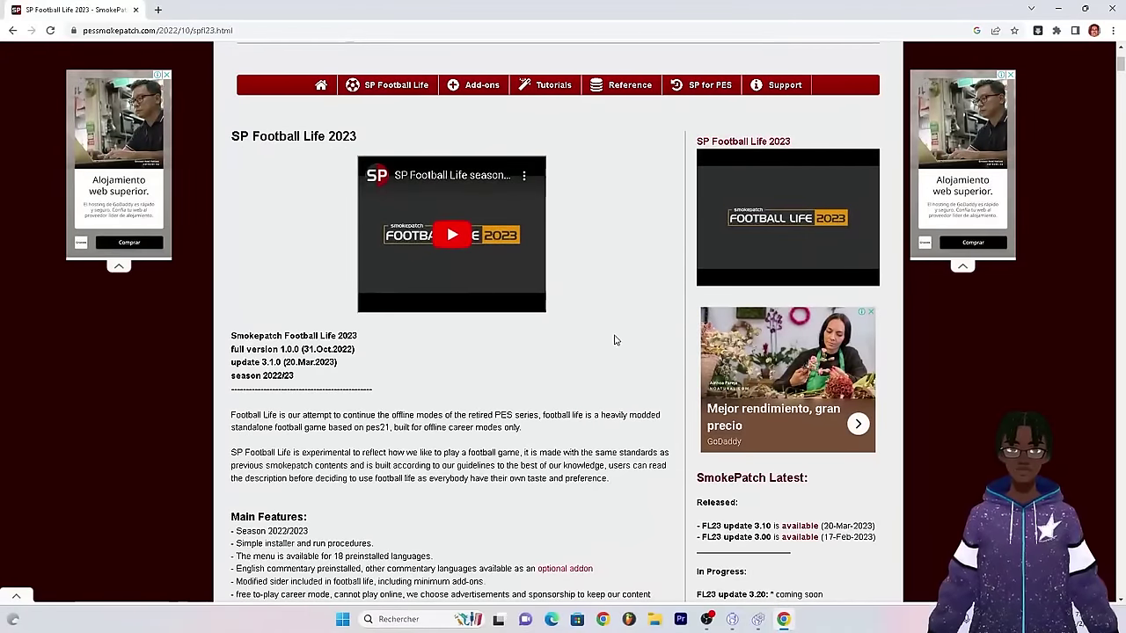
Translate the SP Football Life 2023 page into French
{"action": "right_click", "coordinate": [613, 331]}
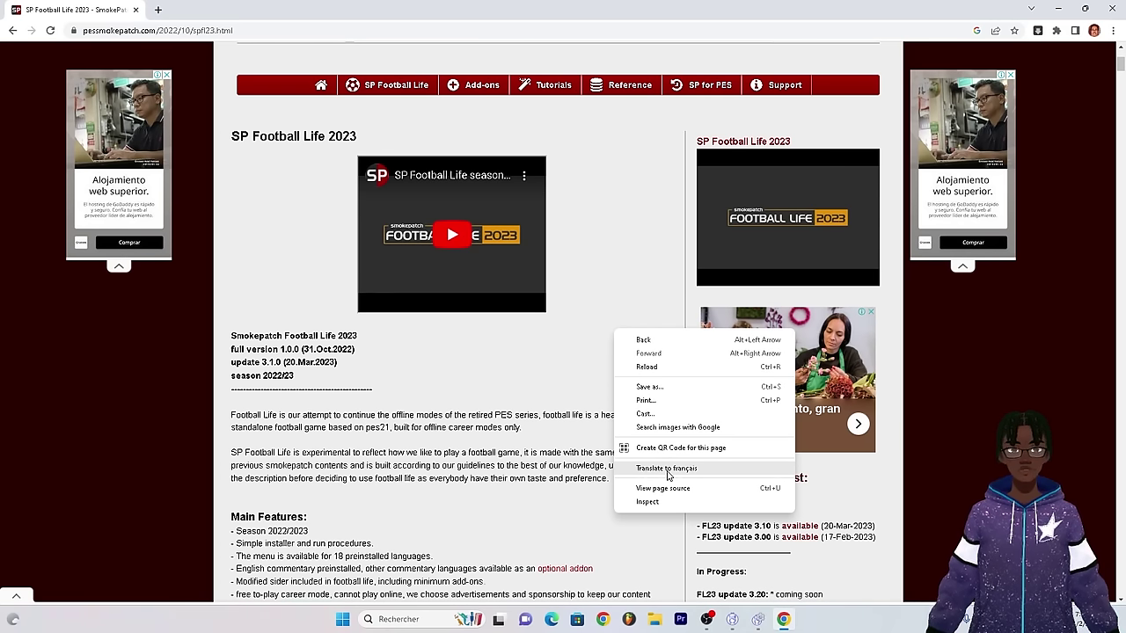
{"action": "left_click", "coordinate": [668, 472]}
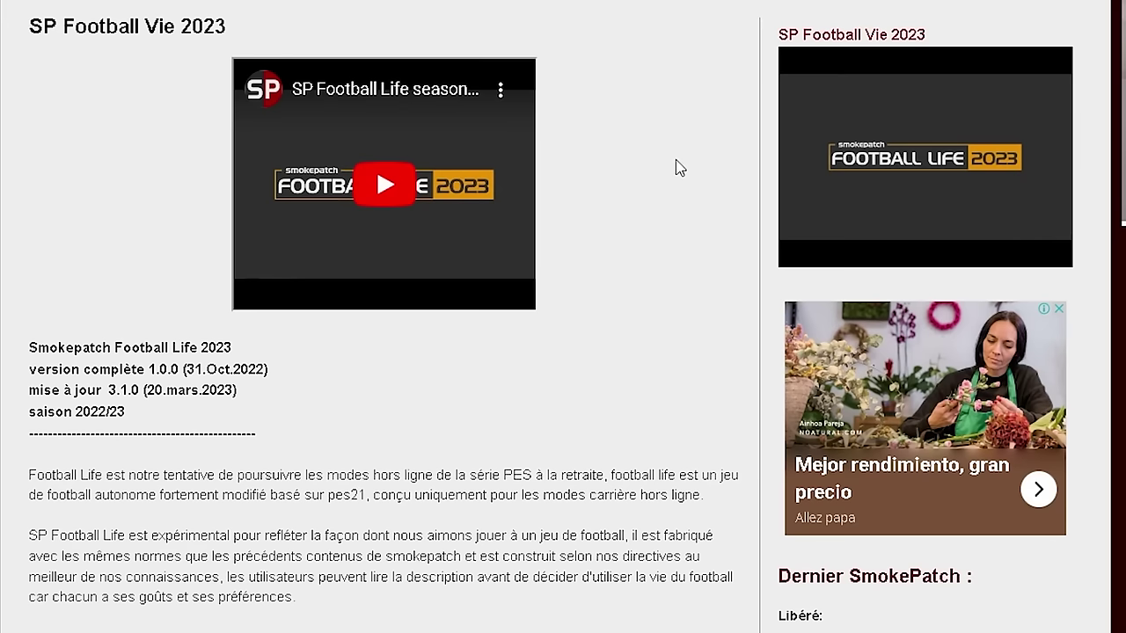
{"action": "scroll", "coordinate": [2, 349], "scroll_direction": "up", "scroll_amount": 4}
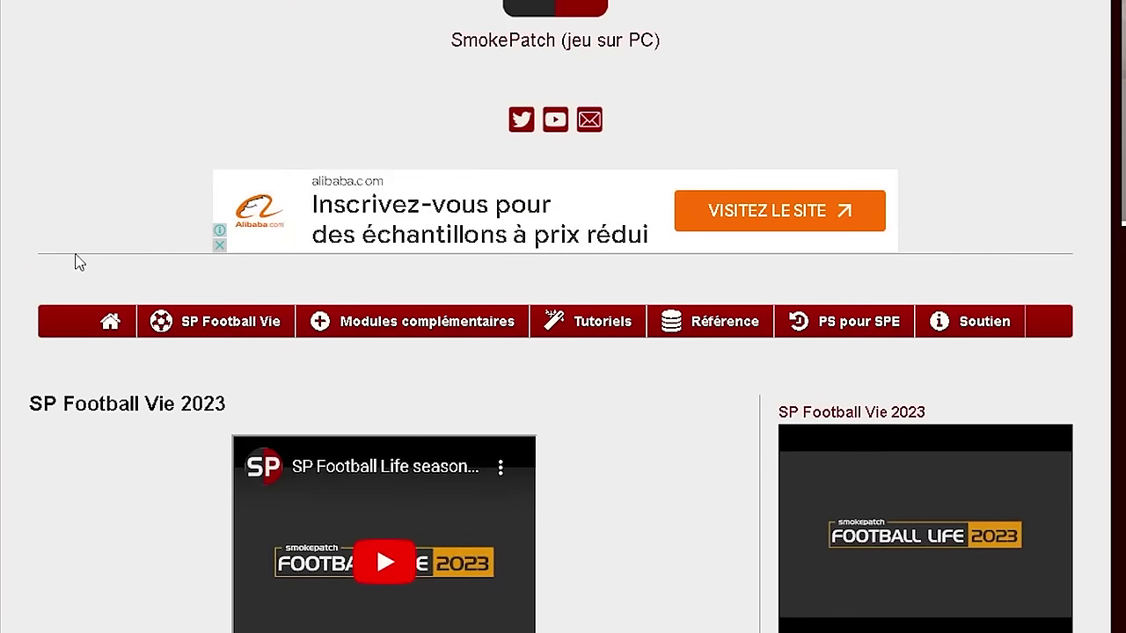
Examine the translated site's navigation categories and the game description down to the system requirements and download section
{"action": "mouse_move", "coordinate": [231, 322]}
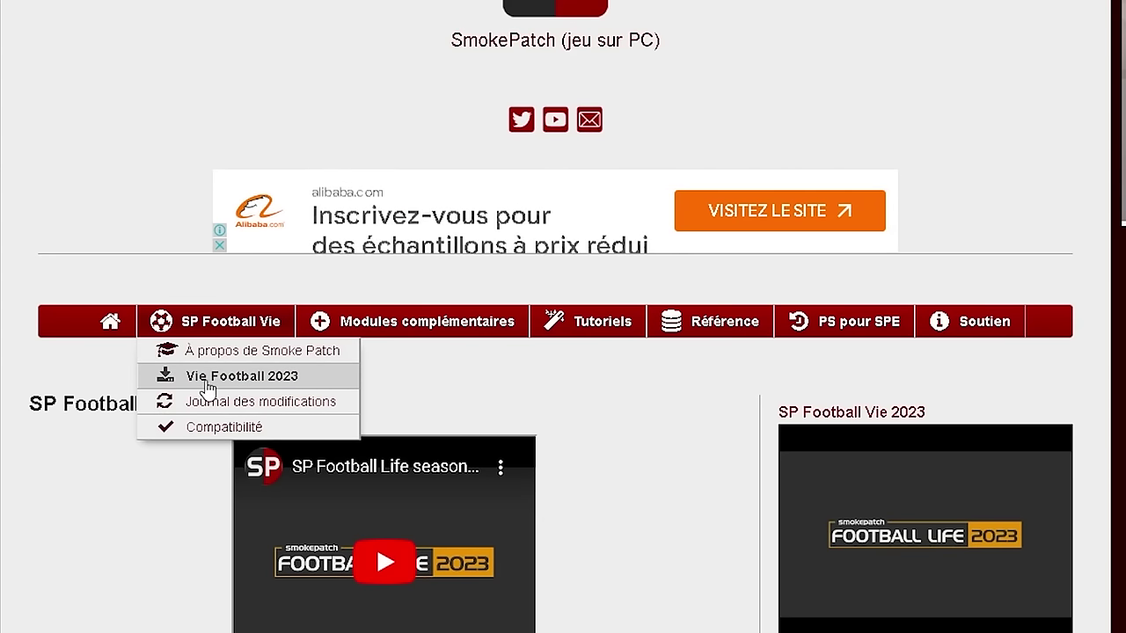
{"action": "mouse_move", "coordinate": [963, 332]}
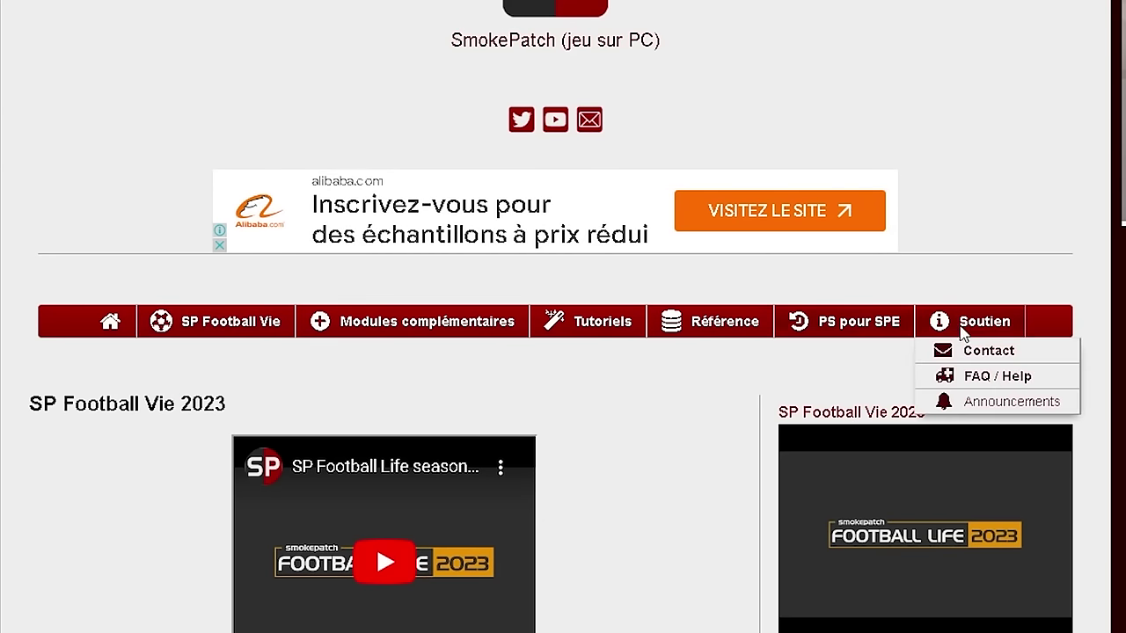
{"action": "mouse_move", "coordinate": [546, 315]}
{"action": "mouse_move", "coordinate": [431, 327]}
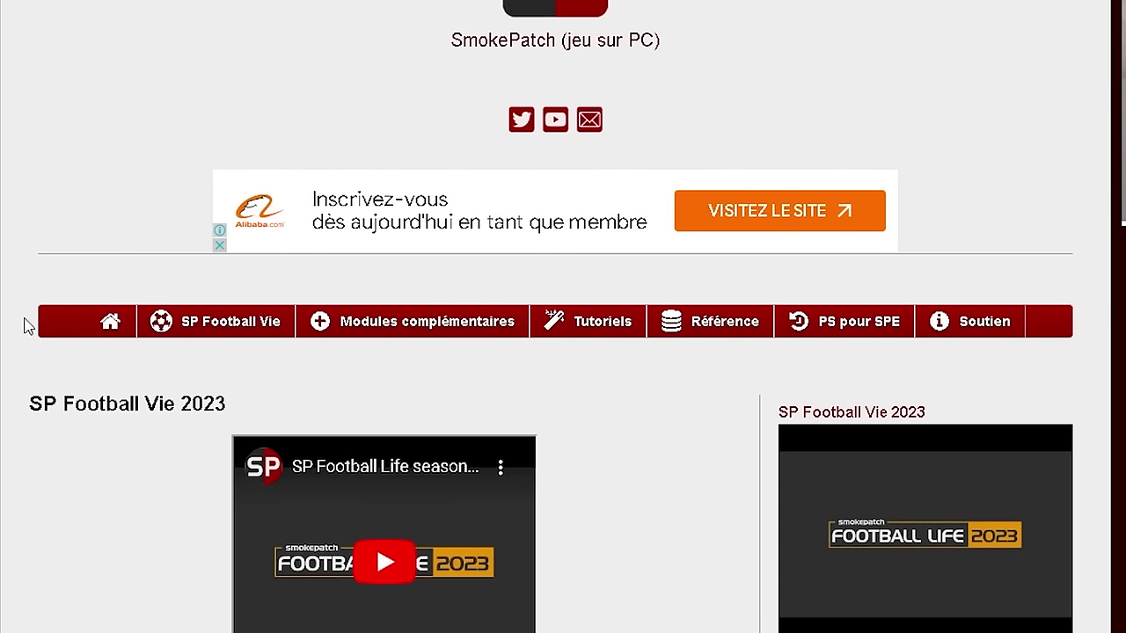
{"action": "scroll", "coordinate": [71, 459], "scroll_direction": "down", "scroll_amount": 4}
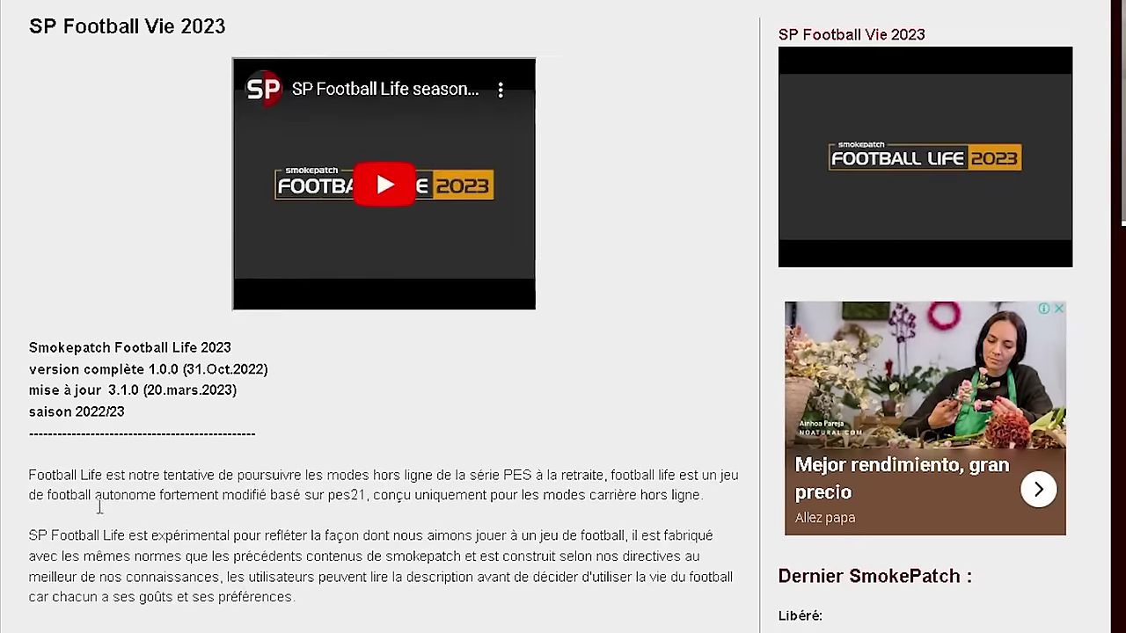
{"action": "scroll", "coordinate": [78, 346], "scroll_direction": "down", "scroll_amount": 3}
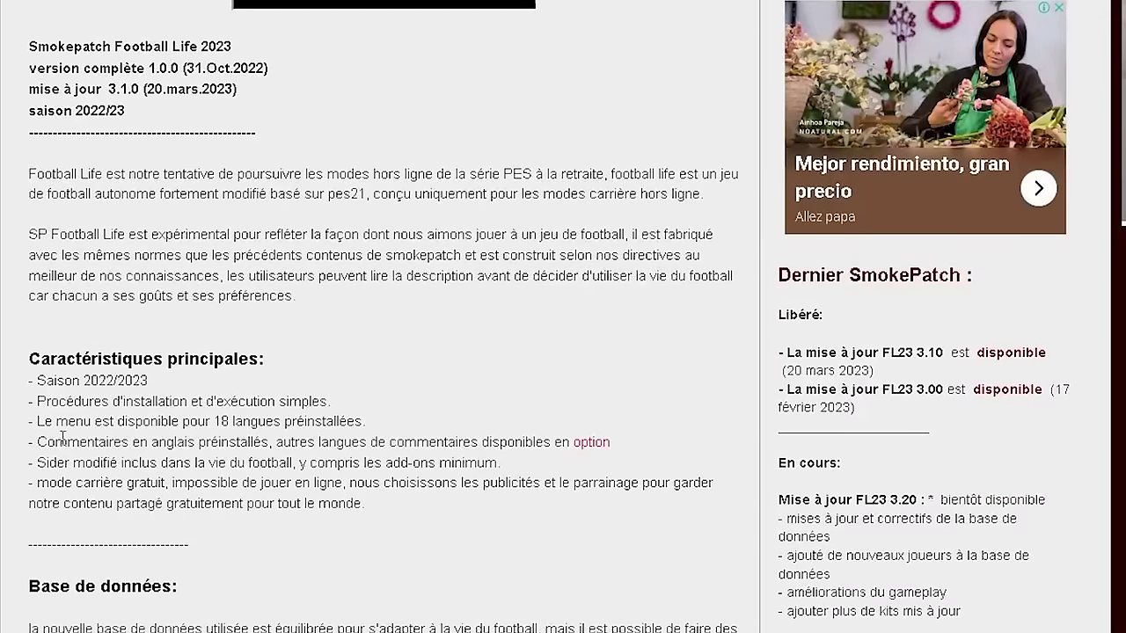
{"action": "scroll", "coordinate": [157, 536], "scroll_direction": "down", "scroll_amount": 9}
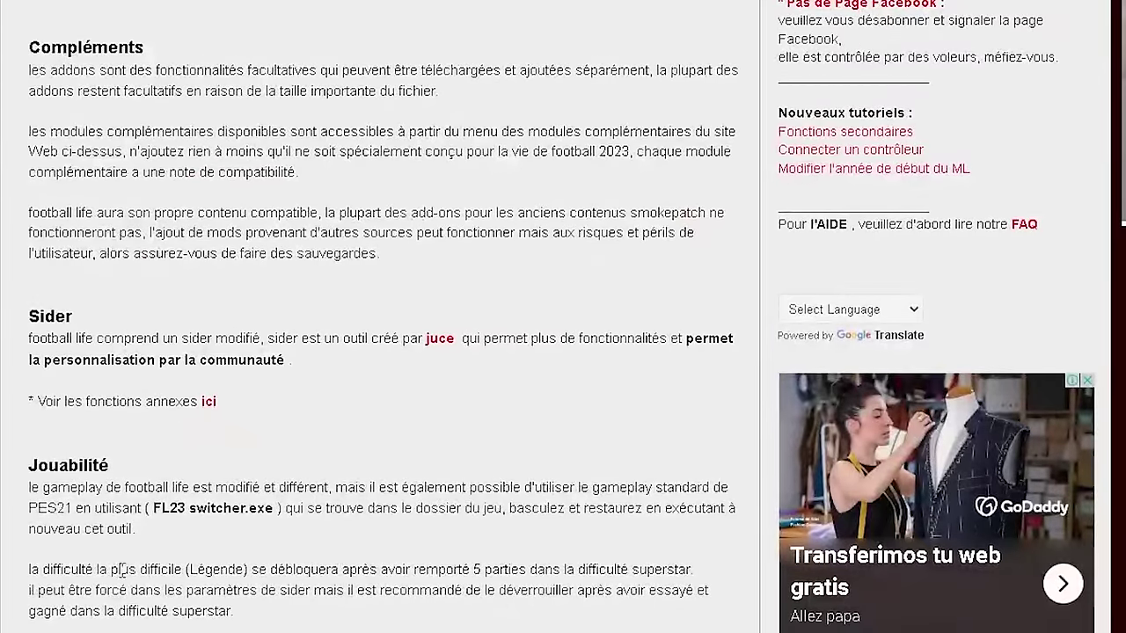
{"action": "scroll", "coordinate": [123, 570], "scroll_direction": "down", "scroll_amount": 2}
{"action": "scroll", "coordinate": [57, 369], "scroll_direction": "down", "scroll_amount": 4}
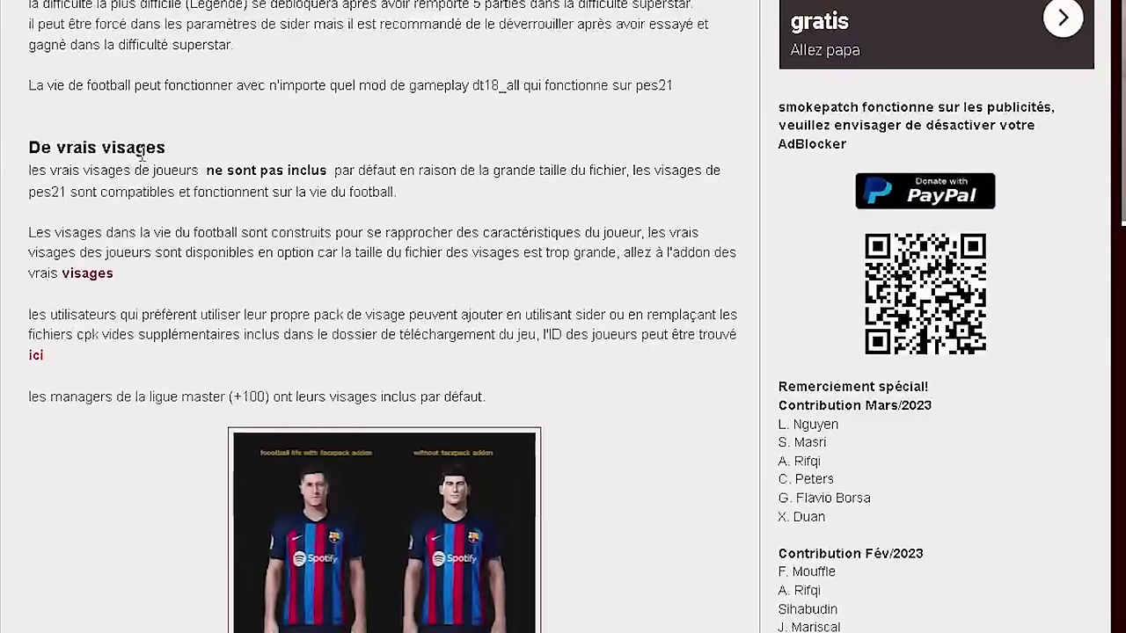
{"action": "scroll", "coordinate": [134, 333], "scroll_direction": "down", "scroll_amount": 12}
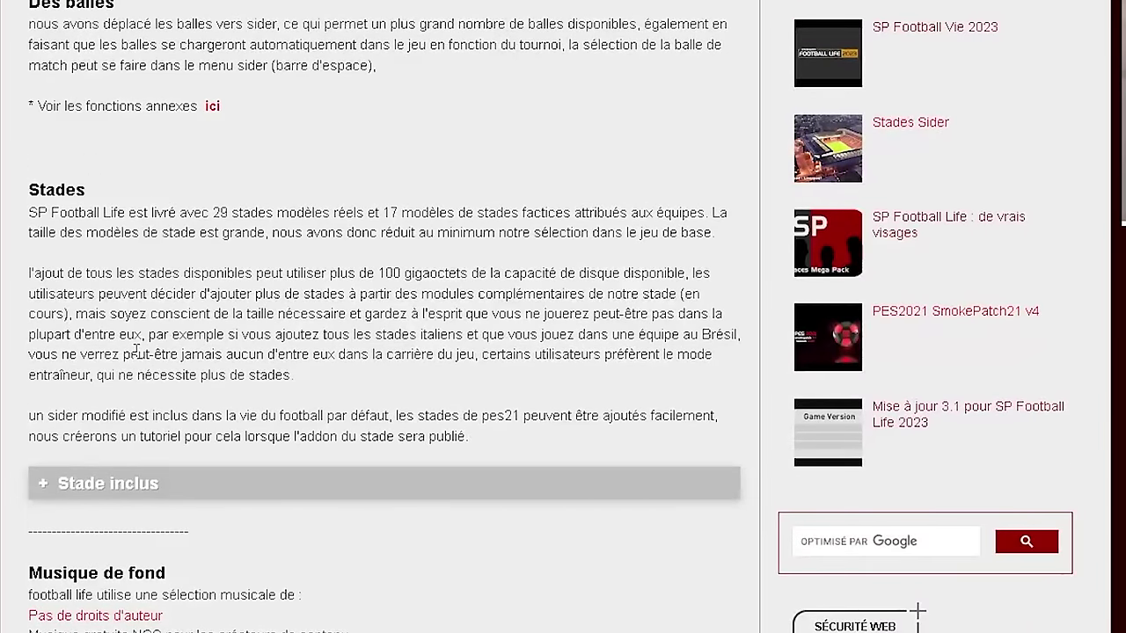
{"action": "scroll", "coordinate": [136, 350], "scroll_direction": "down", "scroll_amount": 15}
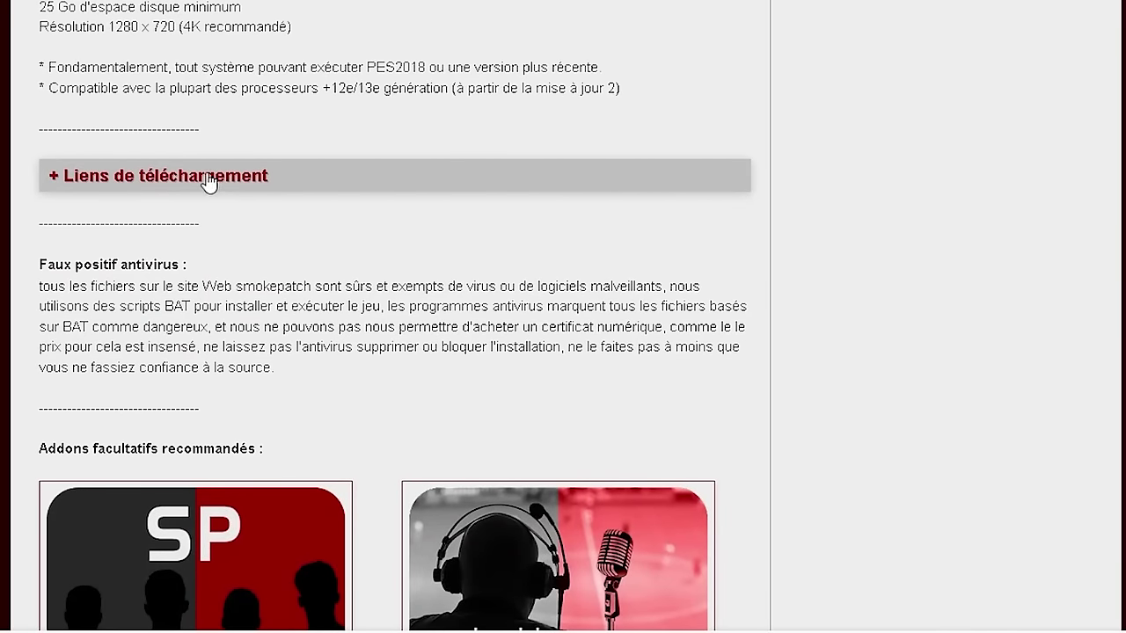
Expand the "Liens de téléchargement" section and review the MediaFire and MEGA links for the game parts and updates
{"action": "left_click", "coordinate": [211, 176]}
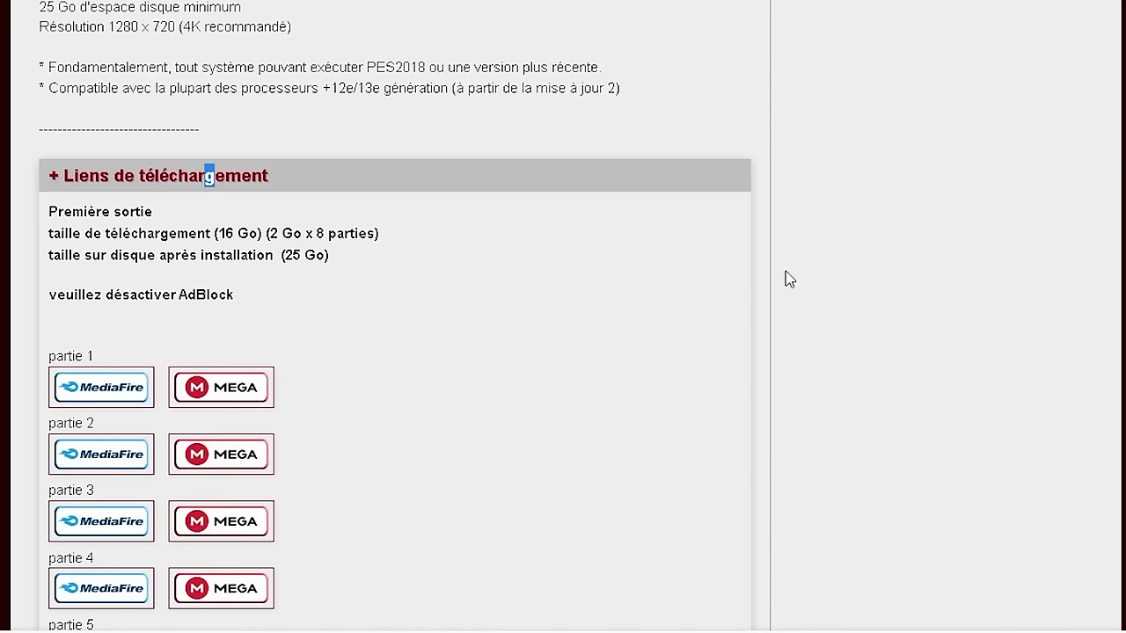
{"action": "scroll", "coordinate": [652, 292], "scroll_direction": "down", "scroll_amount": 3}
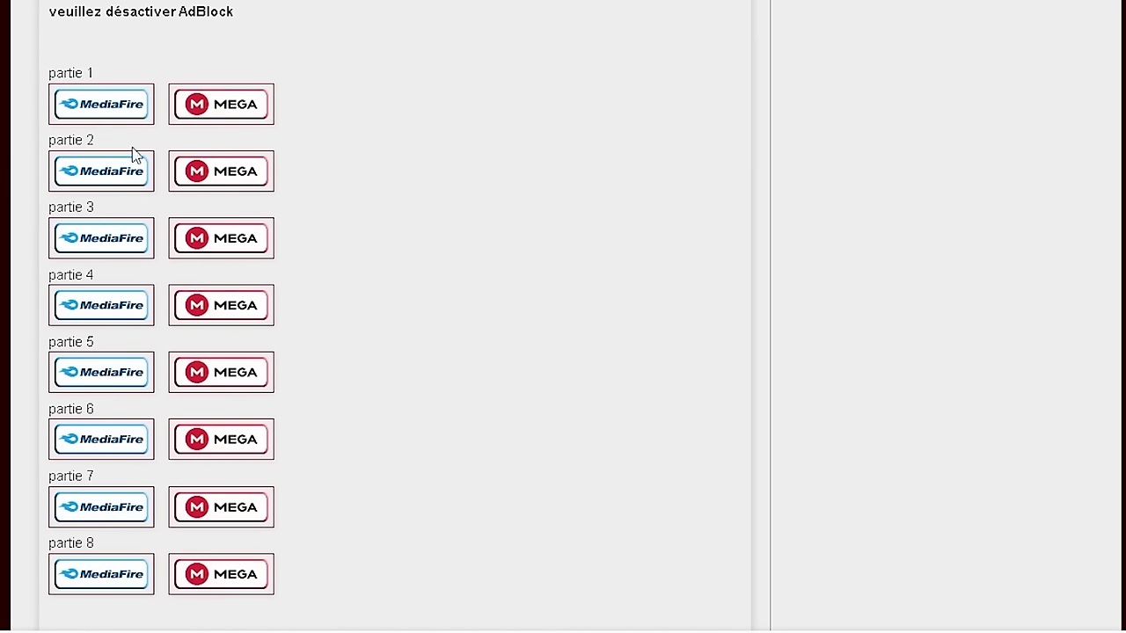
{"action": "scroll", "coordinate": [132, 352], "scroll_direction": "down", "scroll_amount": 2}
{"action": "scroll", "coordinate": [121, 153], "scroll_direction": "down", "scroll_amount": 2}
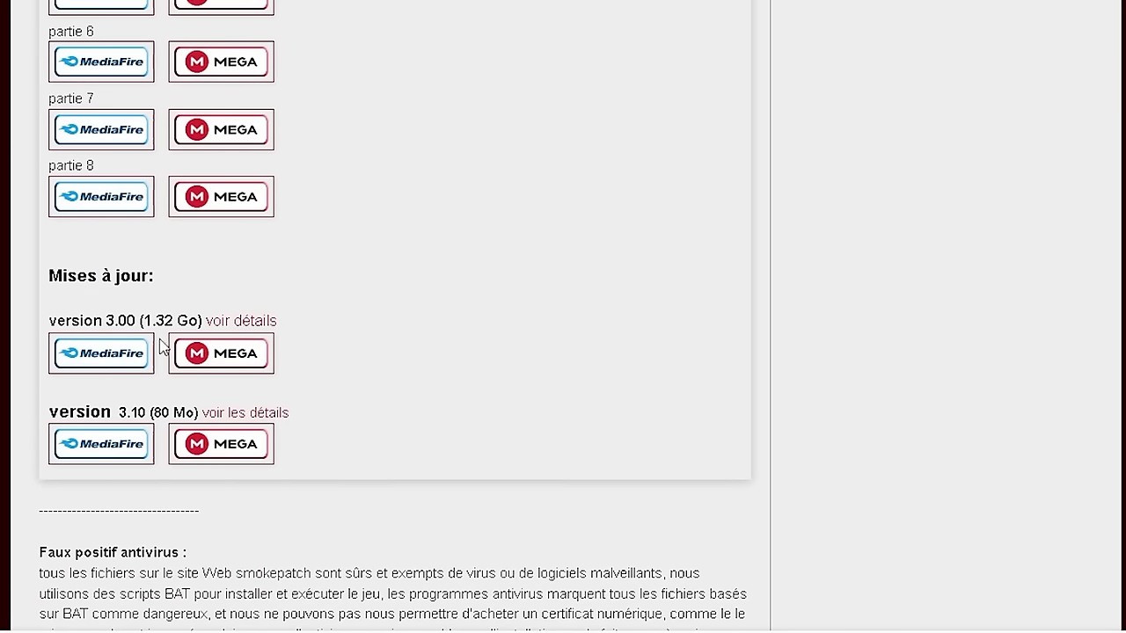
{"action": "scroll", "coordinate": [161, 346], "scroll_direction": "up", "scroll_amount": 3}
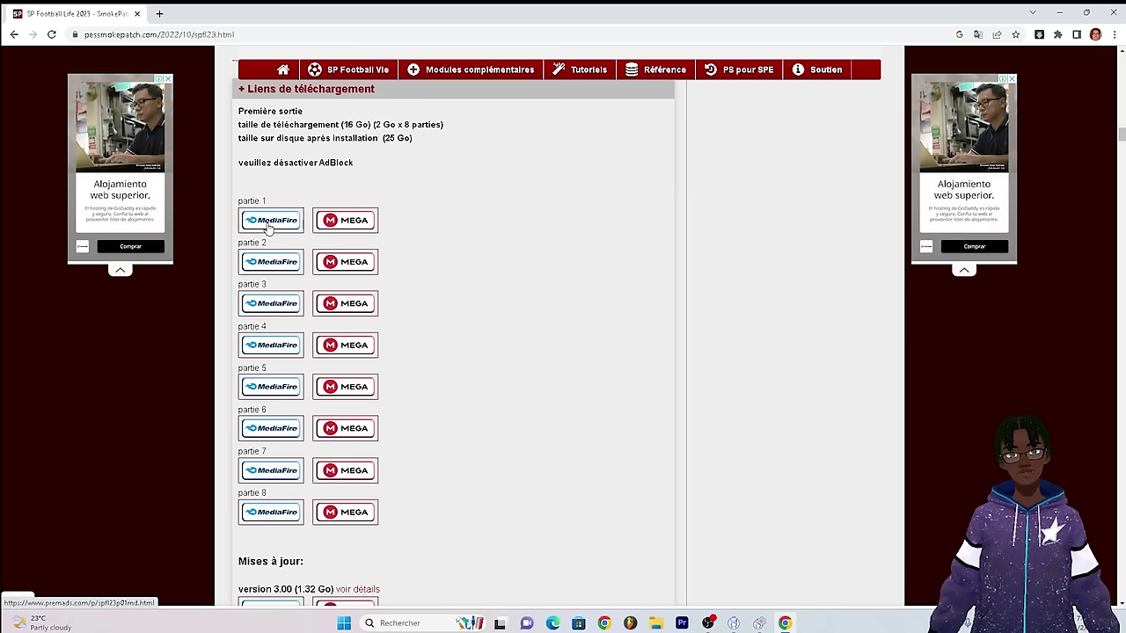
Open the MediaFire link for part 1 and look over the Premads page down to its link-generation countdown
{"action": "left_click", "coordinate": [280, 226]}
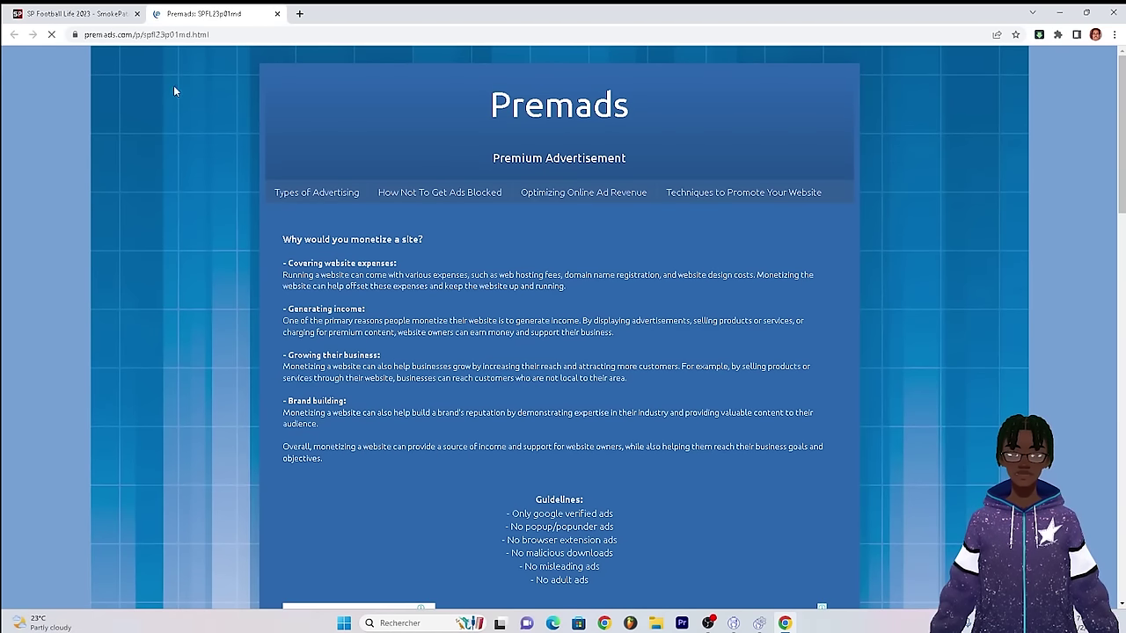
{"action": "left_click", "coordinate": [18, 548]}
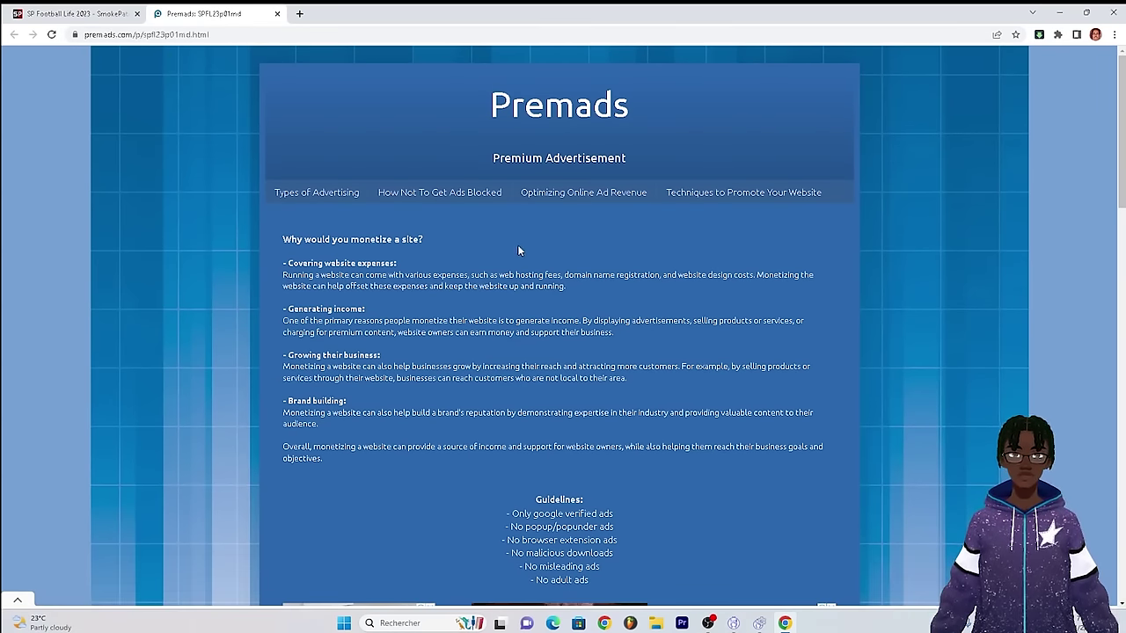
{"action": "scroll", "coordinate": [519, 251], "scroll_direction": "down", "scroll_amount": 2}
{"action": "scroll", "coordinate": [542, 252], "scroll_direction": "up", "scroll_amount": 2}
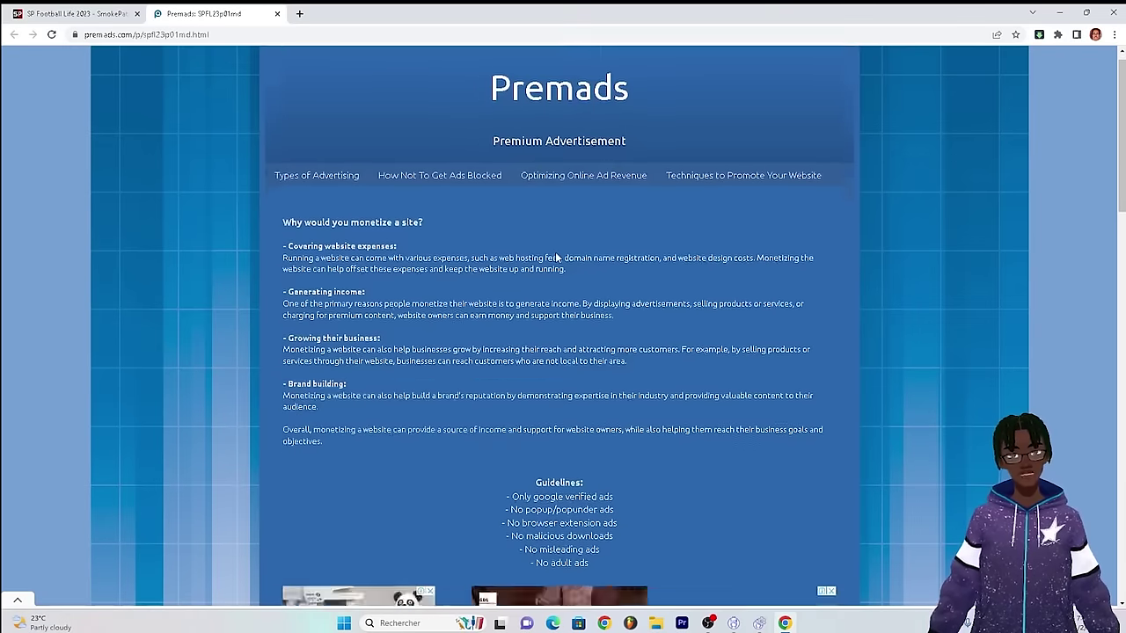
{"action": "scroll", "coordinate": [557, 257], "scroll_direction": "down", "scroll_amount": 5}
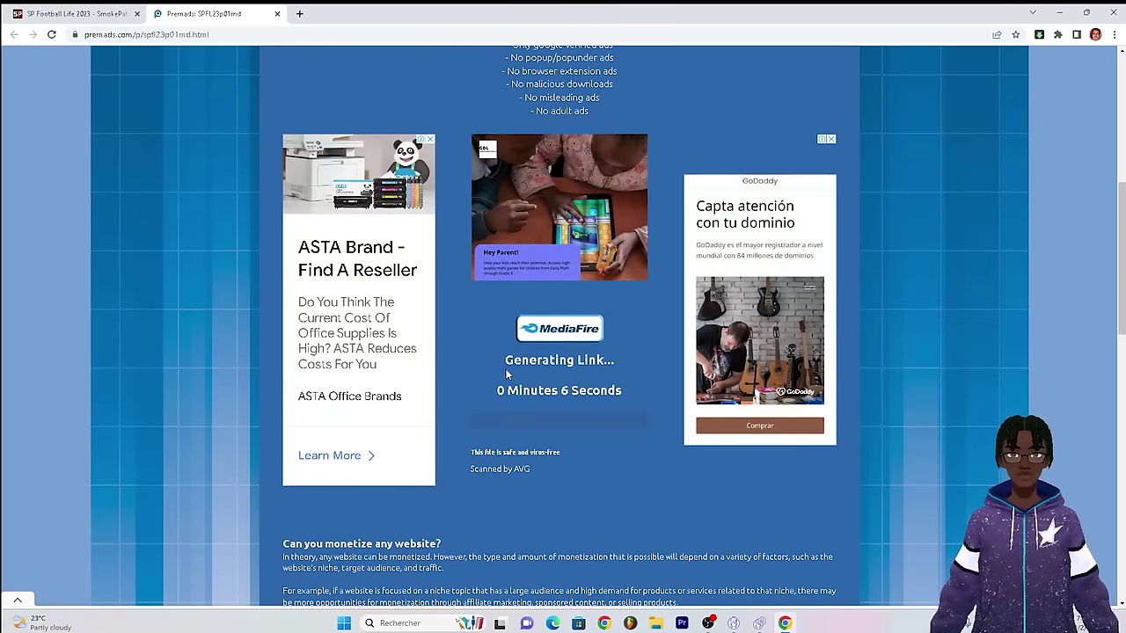
{"action": "scroll", "coordinate": [499, 366], "scroll_direction": "up", "scroll_amount": 5}
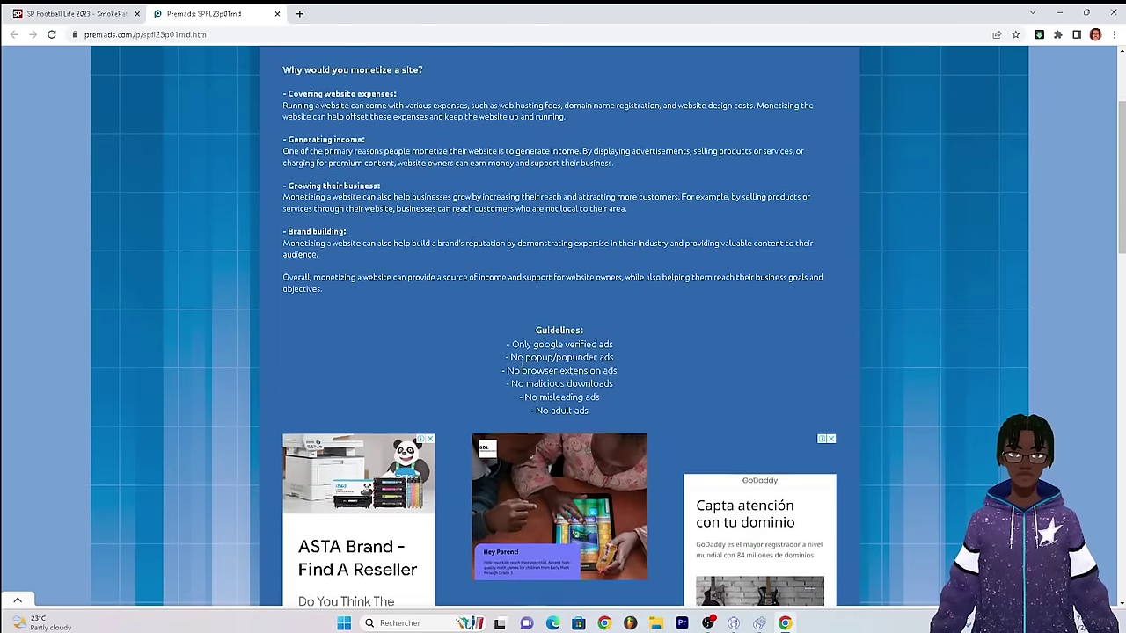
Translate the Premads page into French and dismiss the translation popup
{"action": "right_click", "coordinate": [819, 252]}
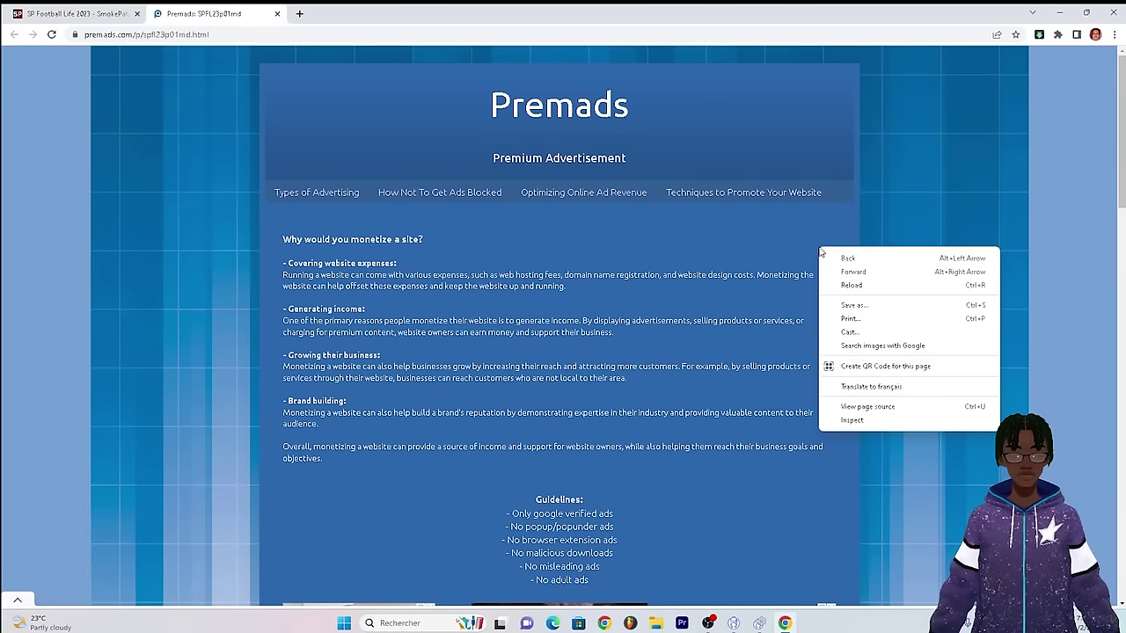
{"action": "left_click", "coordinate": [871, 386]}
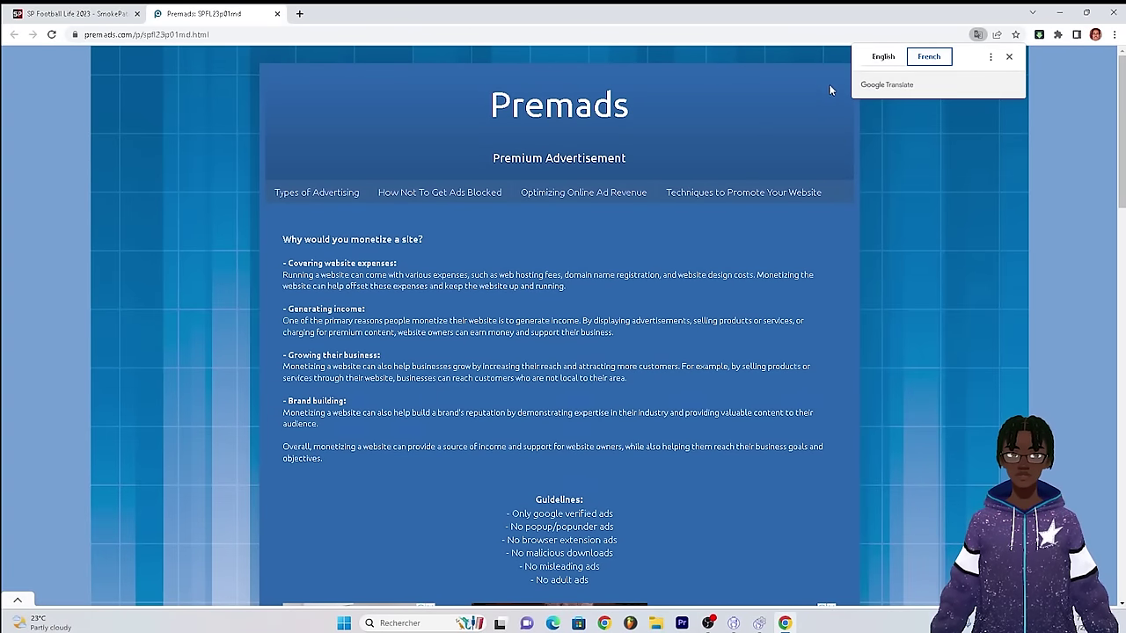
{"action": "left_click", "coordinate": [751, 262]}
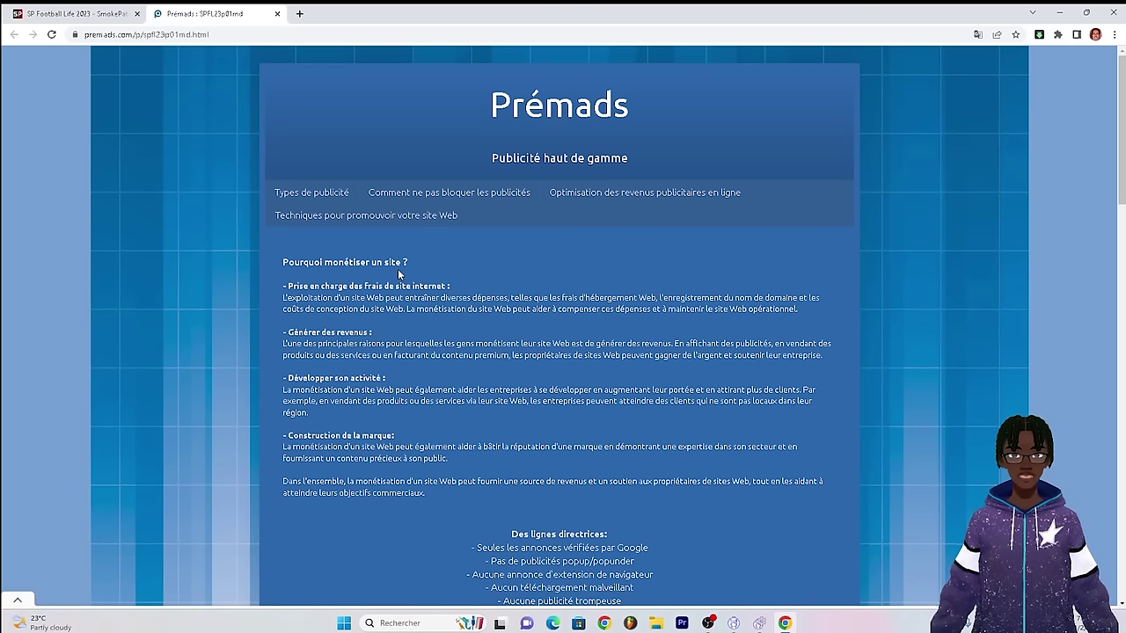
Try the generated MediaFire download of SPFL23.part01 and cancel saving the file
{"action": "scroll", "coordinate": [381, 370], "scroll_direction": "down", "scroll_amount": 6}
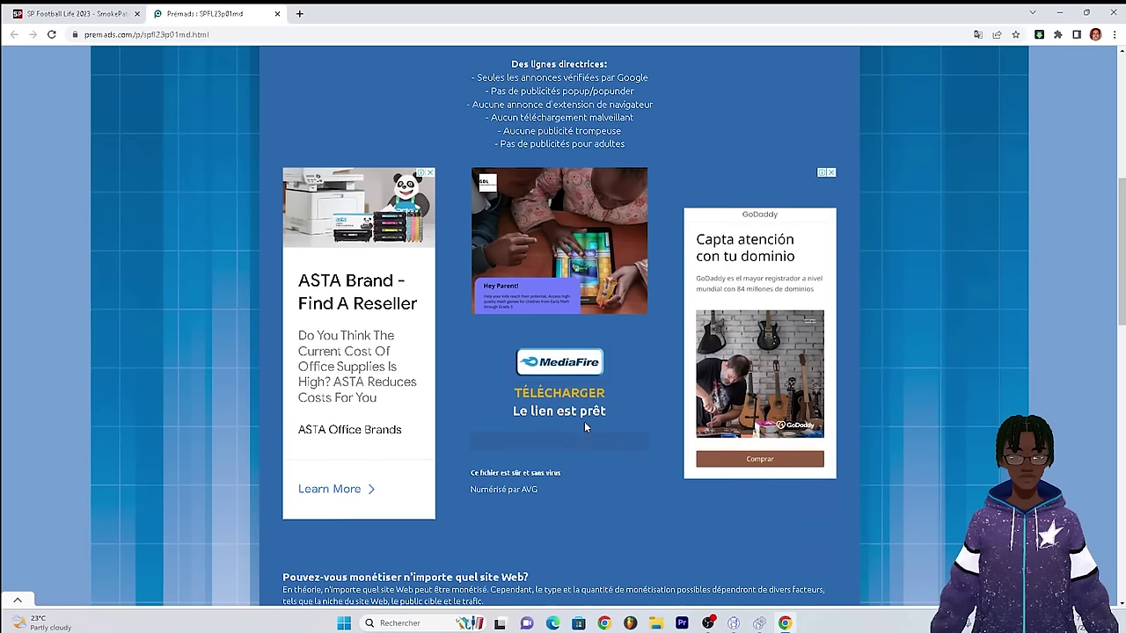
{"action": "scroll", "coordinate": [584, 422], "scroll_direction": "down", "scroll_amount": 2}
{"action": "scroll", "coordinate": [586, 426], "scroll_direction": "up", "scroll_amount": 2}
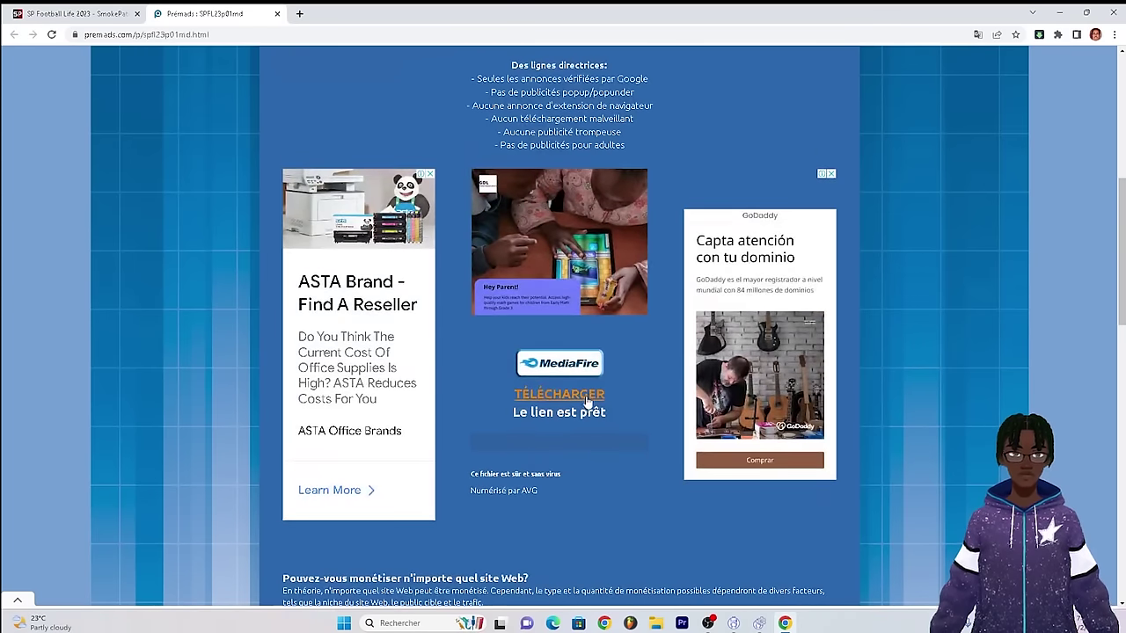
{"action": "left_click", "coordinate": [576, 397]}
{"action": "left_click", "coordinate": [202, 13]}
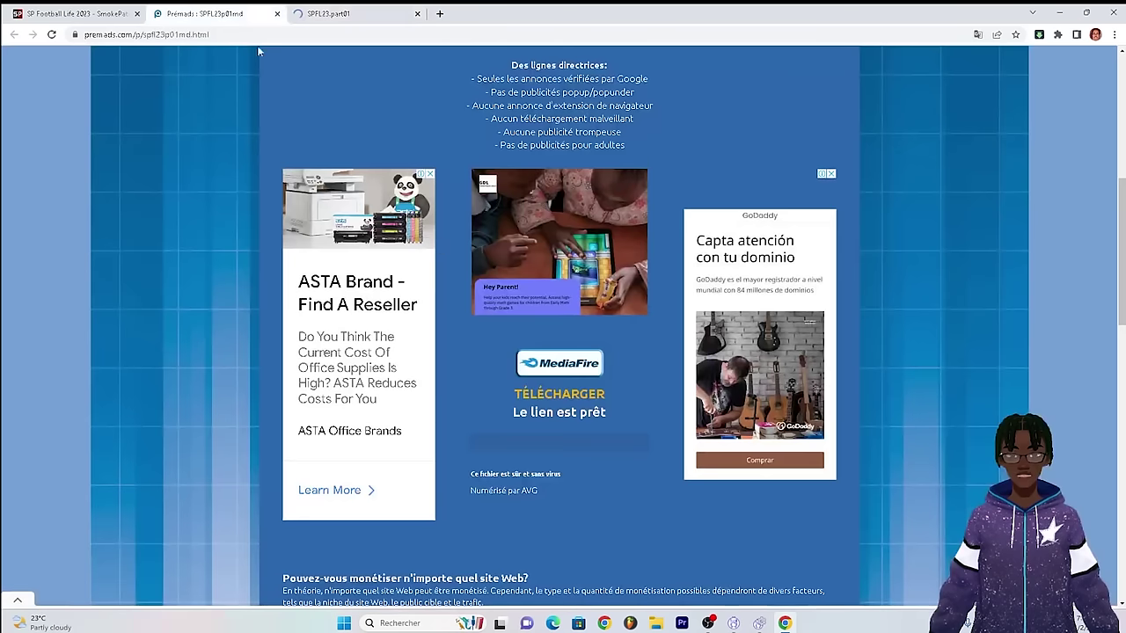
{"action": "scroll", "coordinate": [436, 330], "scroll_direction": "up", "scroll_amount": 5}
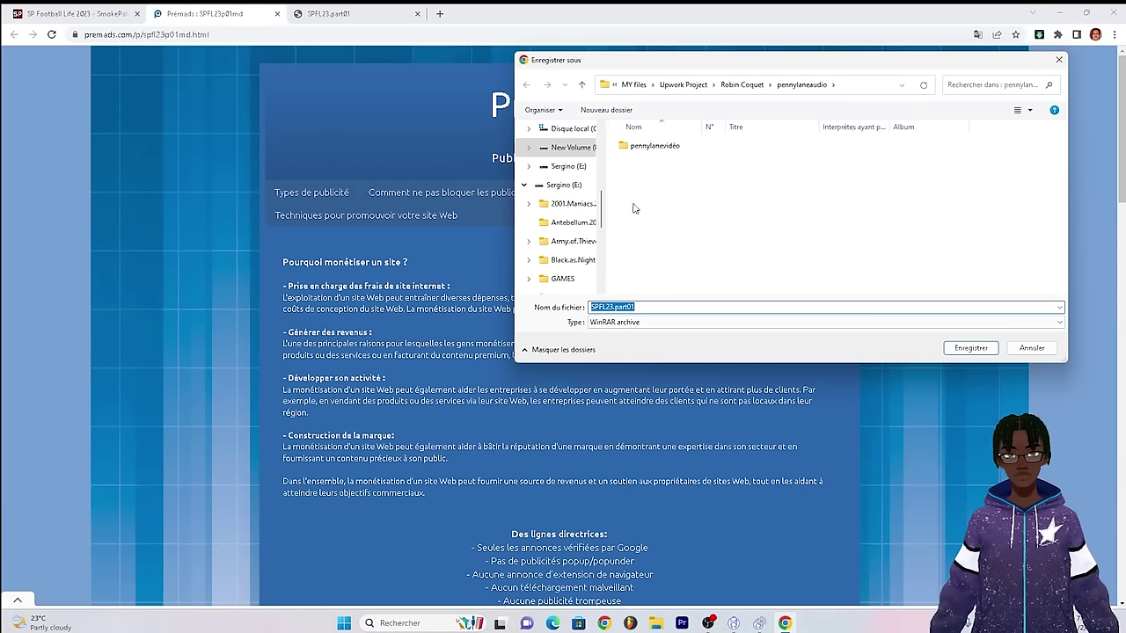
{"action": "left_click", "coordinate": [1030, 348]}
Close the SPFL23.part01 MediaFire page and the Premads page to return to the game's download links
{"action": "left_click", "coordinate": [355, 16]}
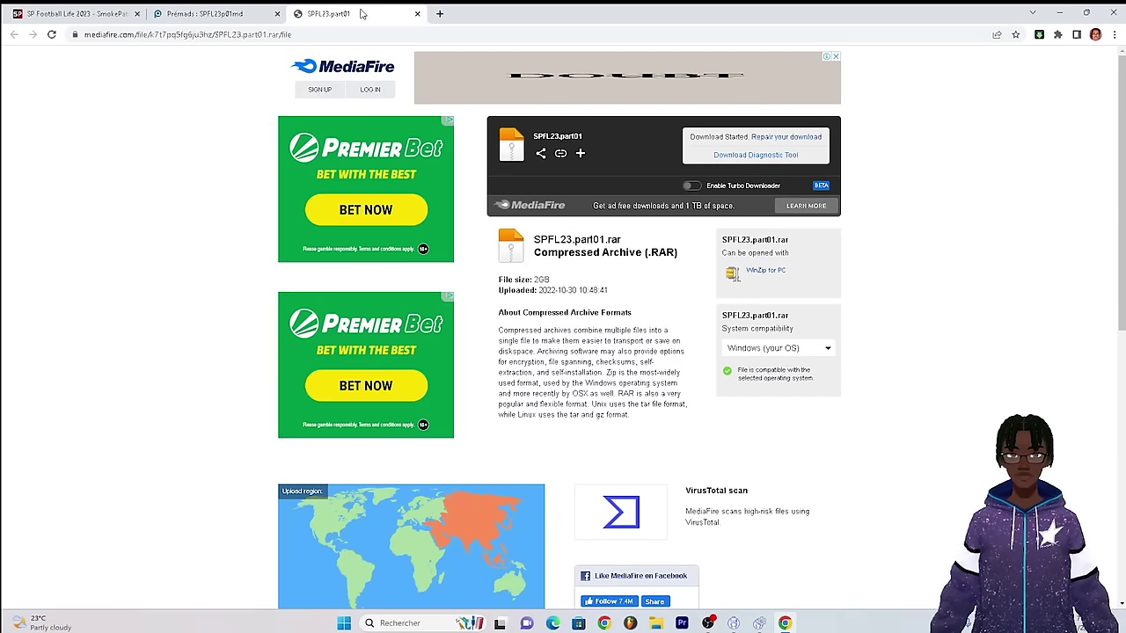
{"action": "left_click", "coordinate": [417, 14]}
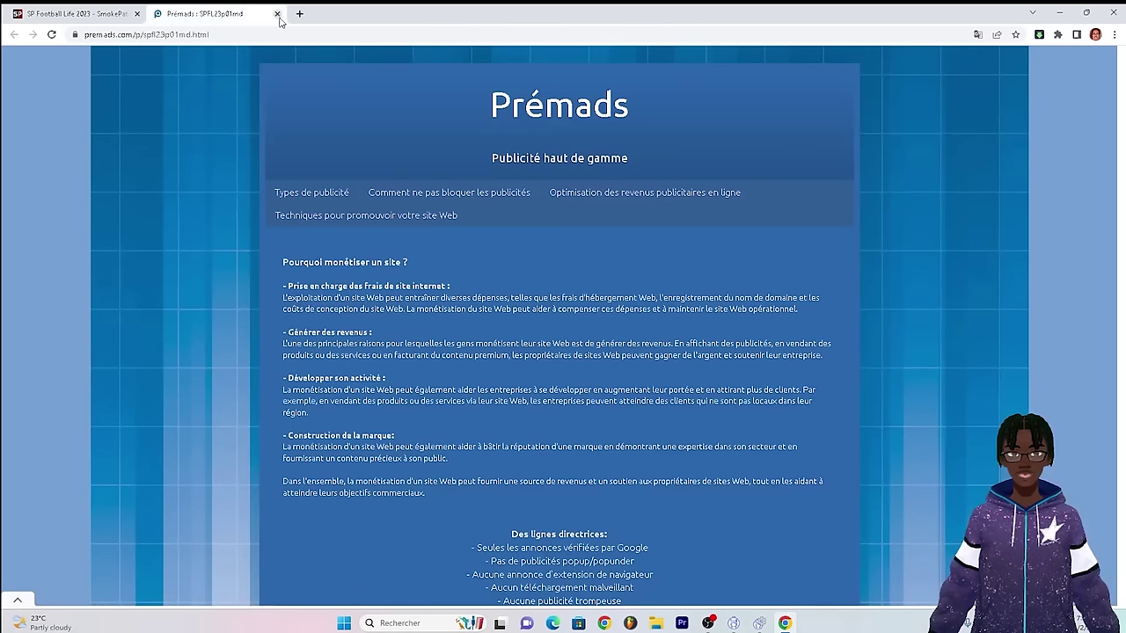
{"action": "left_click", "coordinate": [278, 14]}
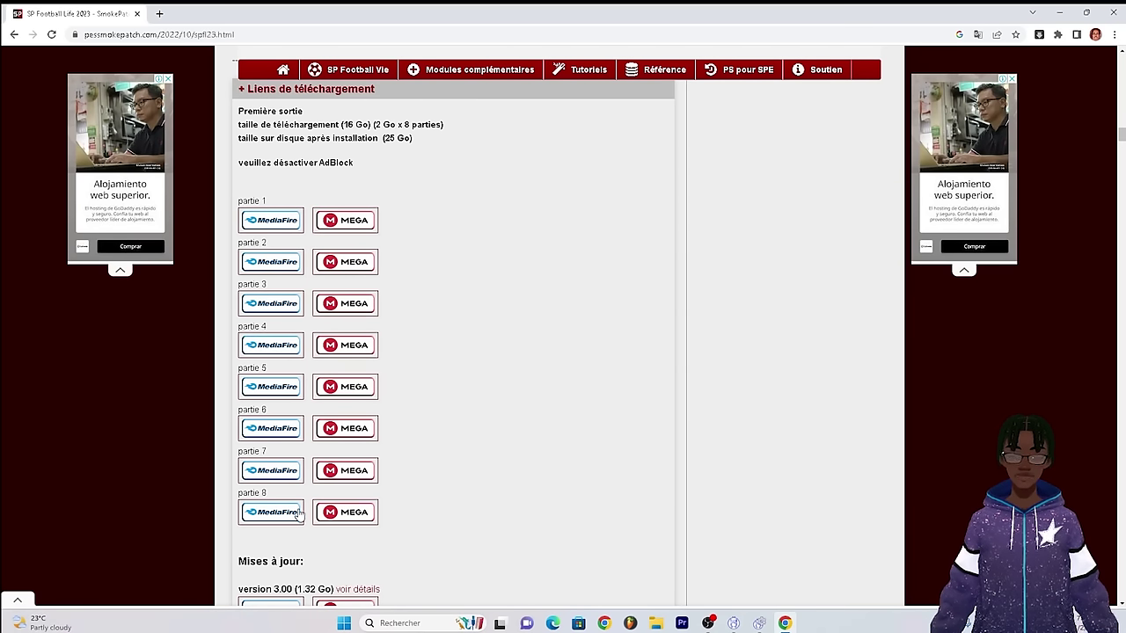
Review the remaining part links and the version 3.00 and 3.10 updates, and go back over the requirements, installation and stadium sections
{"action": "scroll", "coordinate": [299, 515], "scroll_direction": "down", "scroll_amount": 3}
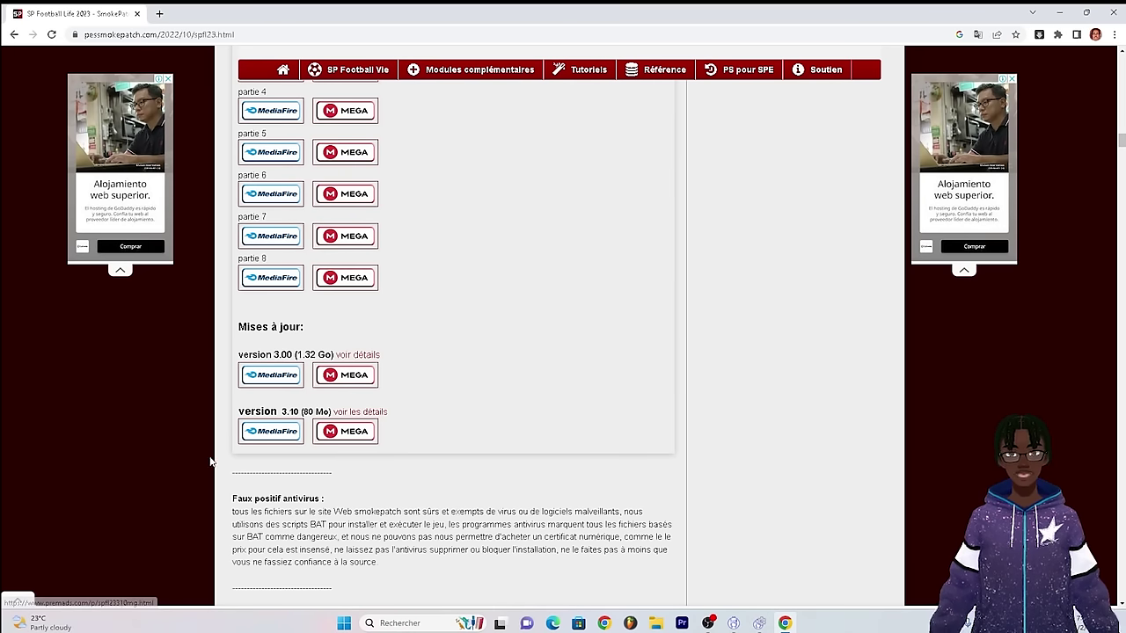
{"action": "scroll", "coordinate": [250, 462], "scroll_direction": "down", "scroll_amount": 3}
{"action": "scroll", "coordinate": [264, 387], "scroll_direction": "up", "scroll_amount": 2}
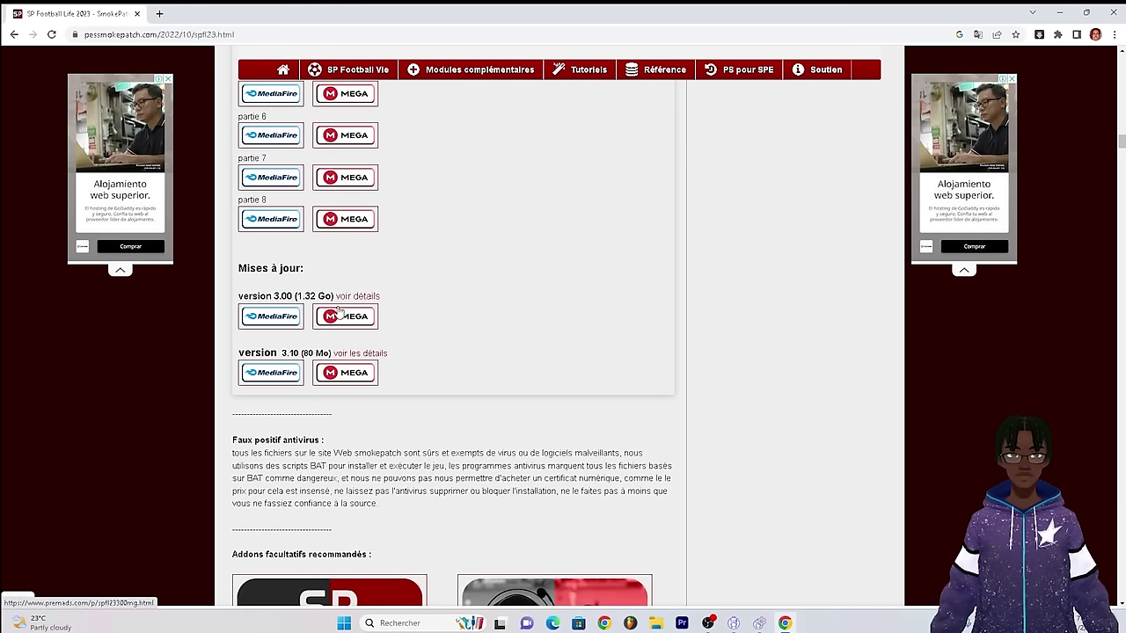
{"action": "scroll", "coordinate": [386, 461], "scroll_direction": "down", "scroll_amount": 2}
{"action": "scroll", "coordinate": [381, 454], "scroll_direction": "up", "scroll_amount": 7}
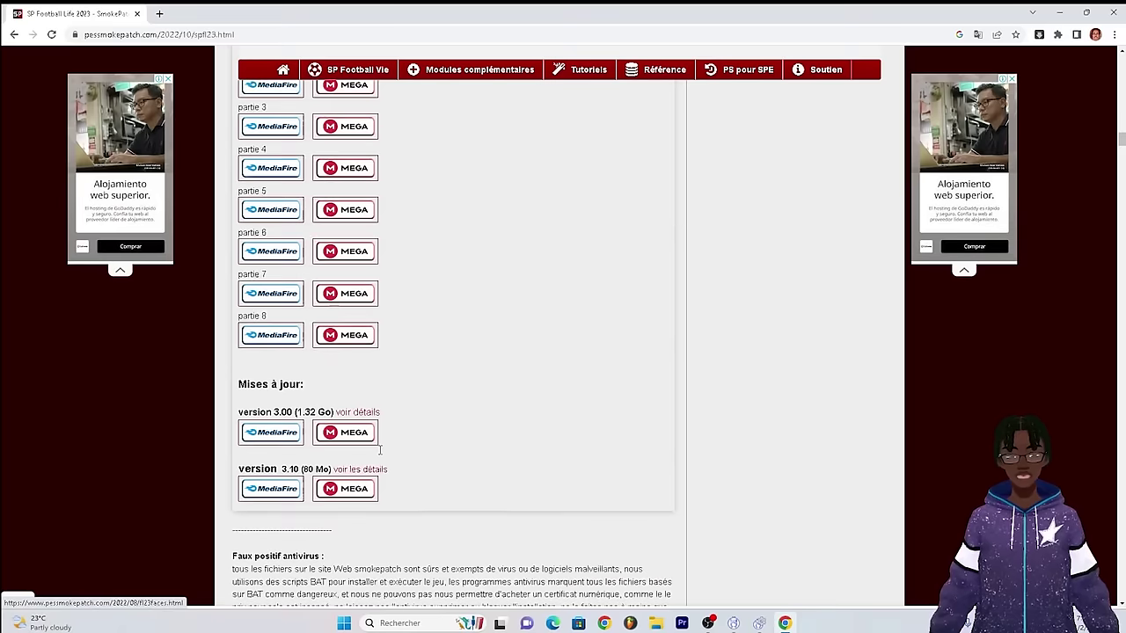
{"action": "scroll", "coordinate": [380, 455], "scroll_direction": "up", "scroll_amount": 8}
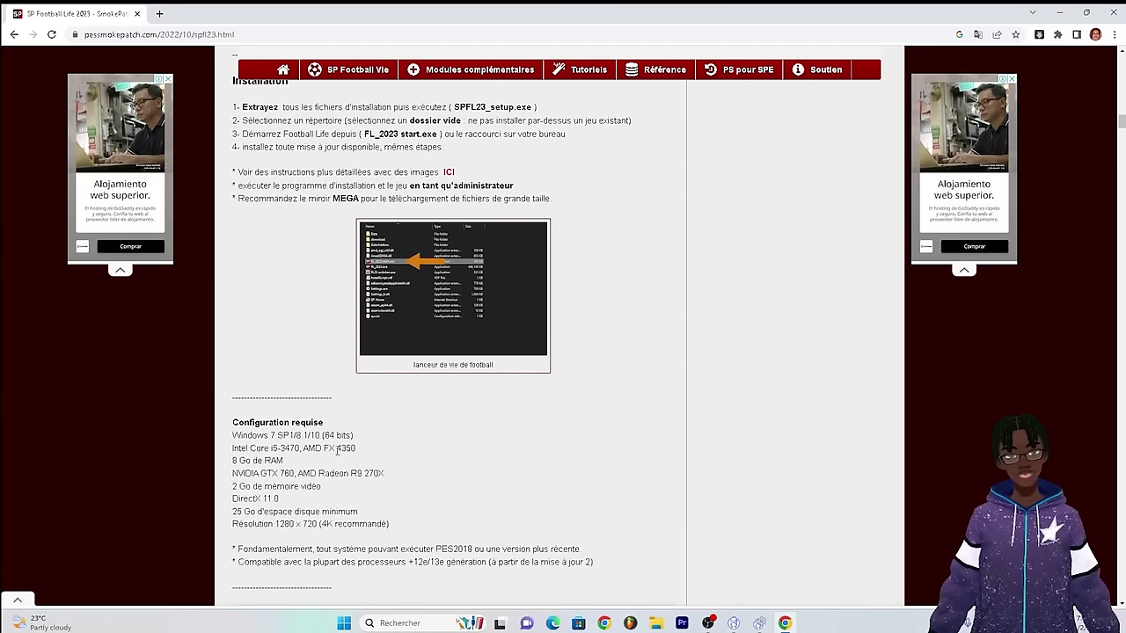
{"action": "scroll", "coordinate": [336, 454], "scroll_direction": "up", "scroll_amount": 6}
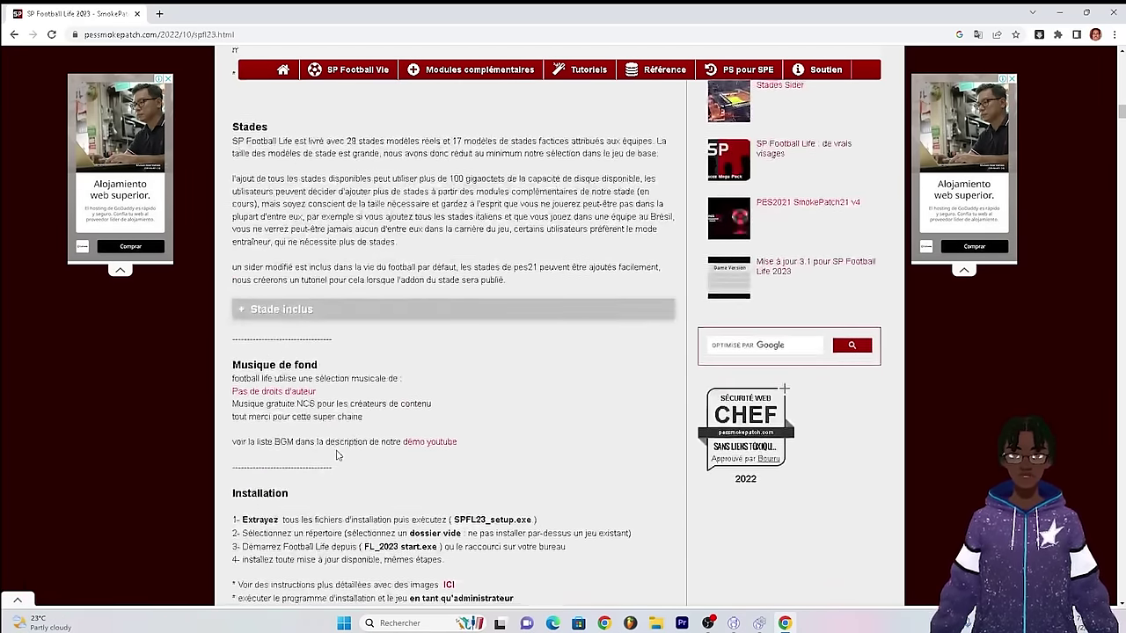
{"action": "scroll", "coordinate": [337, 455], "scroll_direction": "up", "scroll_amount": 4}
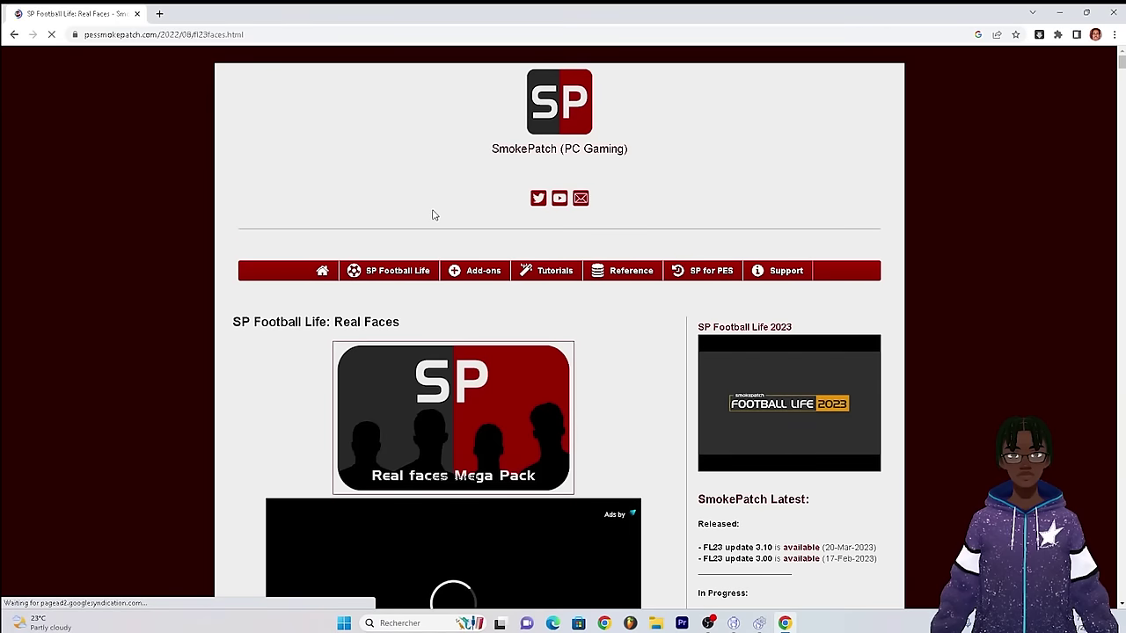
Examine the Real Faces page's description, compatibility, release notes, face lists and installation instructions down to the download section
{"action": "scroll", "coordinate": [431, 214], "scroll_direction": "down", "scroll_amount": 2}
{"action": "scroll", "coordinate": [432, 215], "scroll_direction": "down", "scroll_amount": 2}
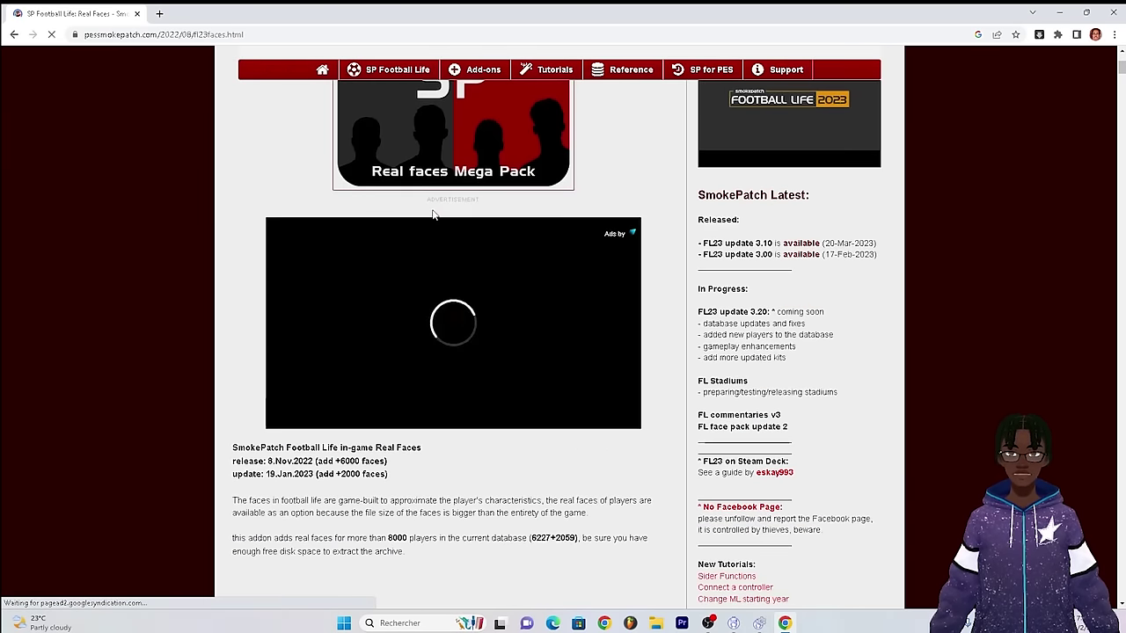
{"action": "scroll", "coordinate": [238, 364], "scroll_direction": "down", "scroll_amount": 5}
{"action": "scroll", "coordinate": [239, 364], "scroll_direction": "down", "scroll_amount": 6}
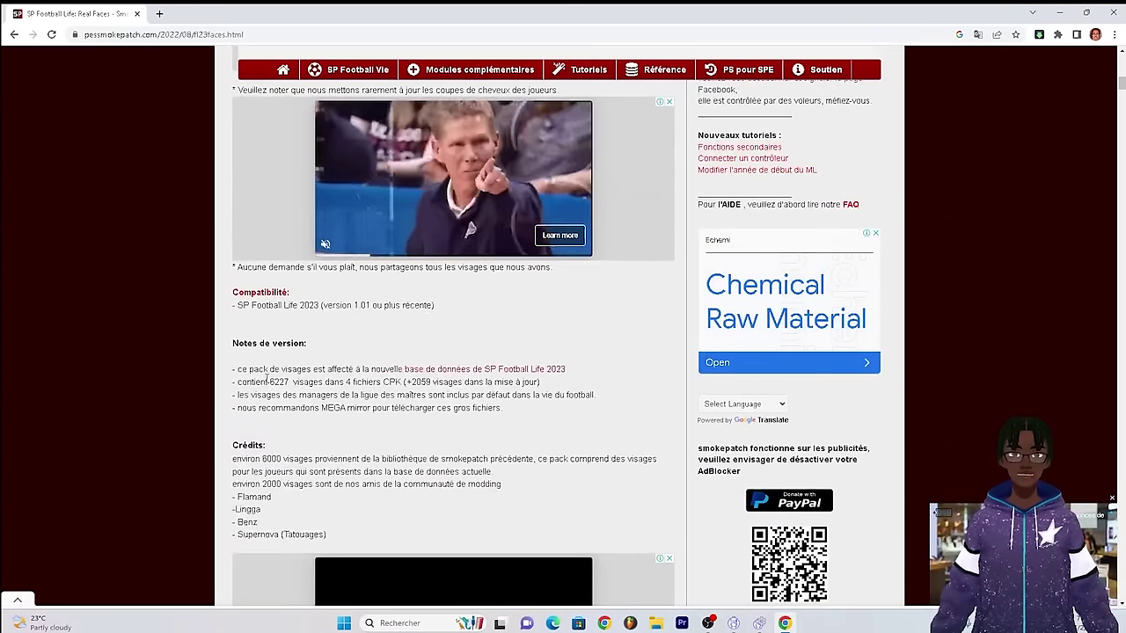
{"action": "scroll", "coordinate": [262, 398], "scroll_direction": "down", "scroll_amount": 4}
{"action": "scroll", "coordinate": [266, 412], "scroll_direction": "down", "scroll_amount": 2}
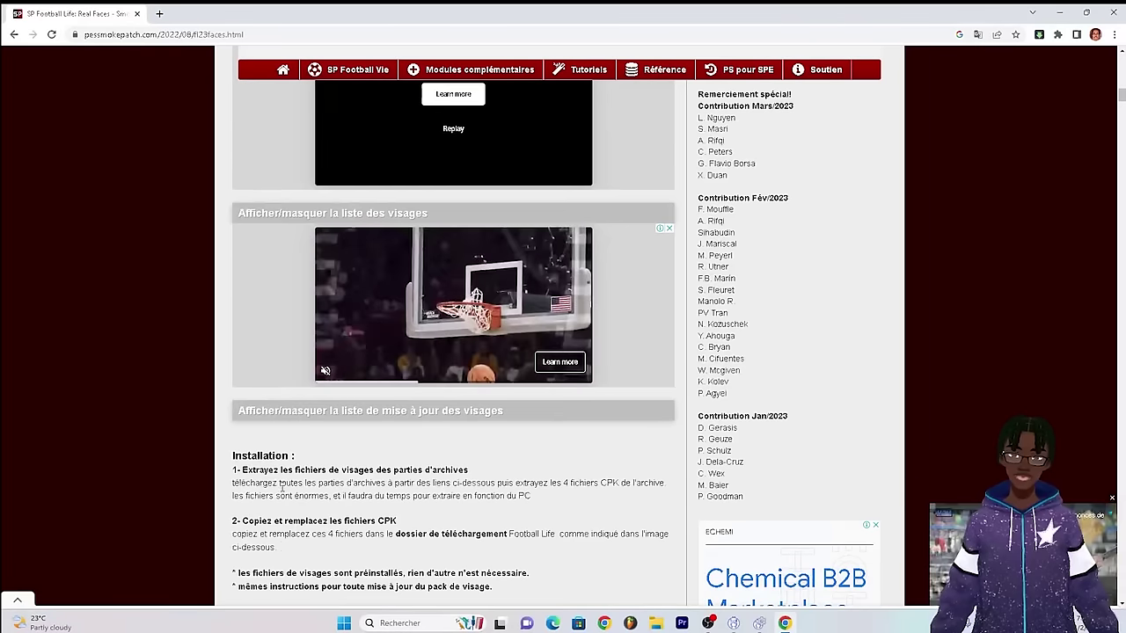
{"action": "scroll", "coordinate": [277, 485], "scroll_direction": "down", "scroll_amount": 4}
{"action": "scroll", "coordinate": [368, 408], "scroll_direction": "down", "scroll_amount": 1}
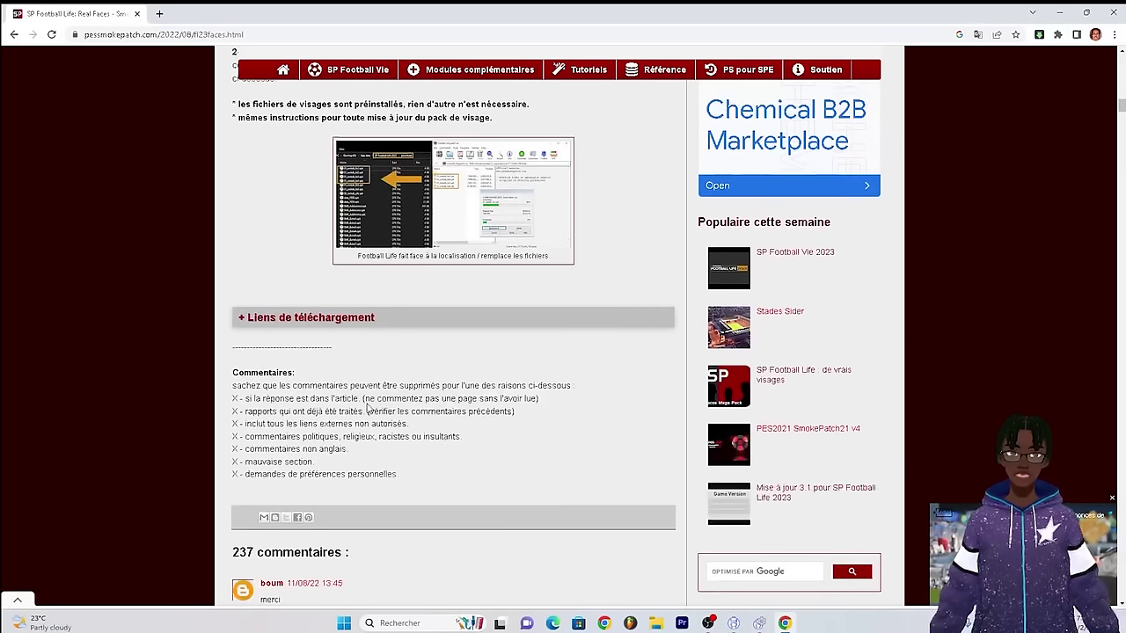
Expand the Real Faces "Liens de téléchargement" section and review the archive sizes and the links for parts 1 to 8 and Update 1
{"action": "left_click", "coordinate": [348, 321]}
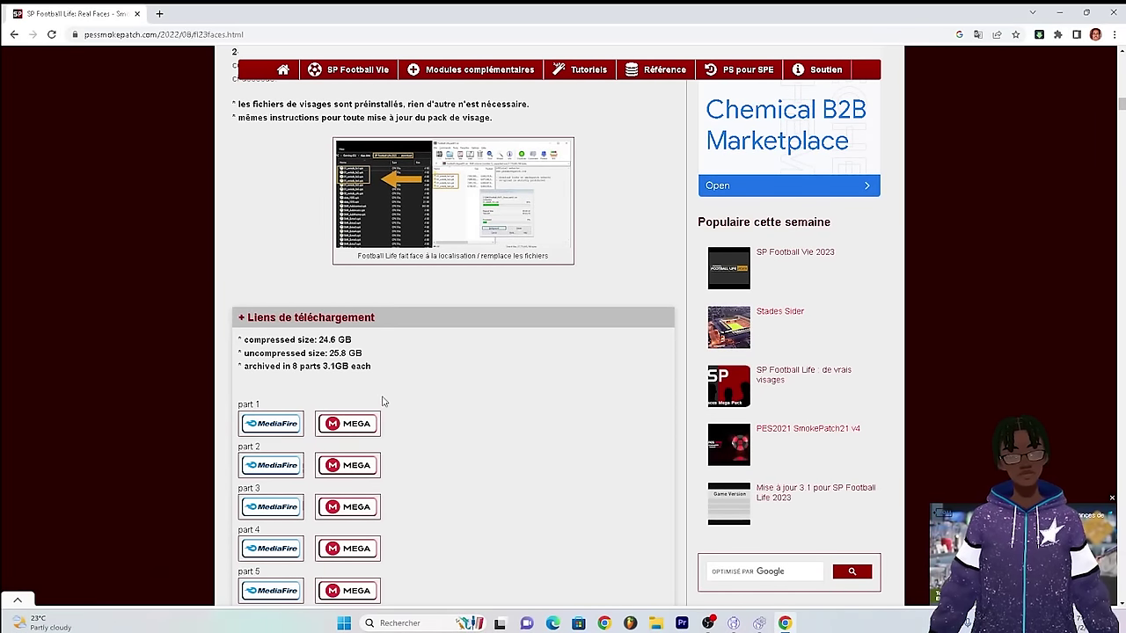
{"action": "scroll", "coordinate": [387, 396], "scroll_direction": "down", "scroll_amount": 1}
{"action": "scroll", "coordinate": [438, 398], "scroll_direction": "down", "scroll_amount": 1}
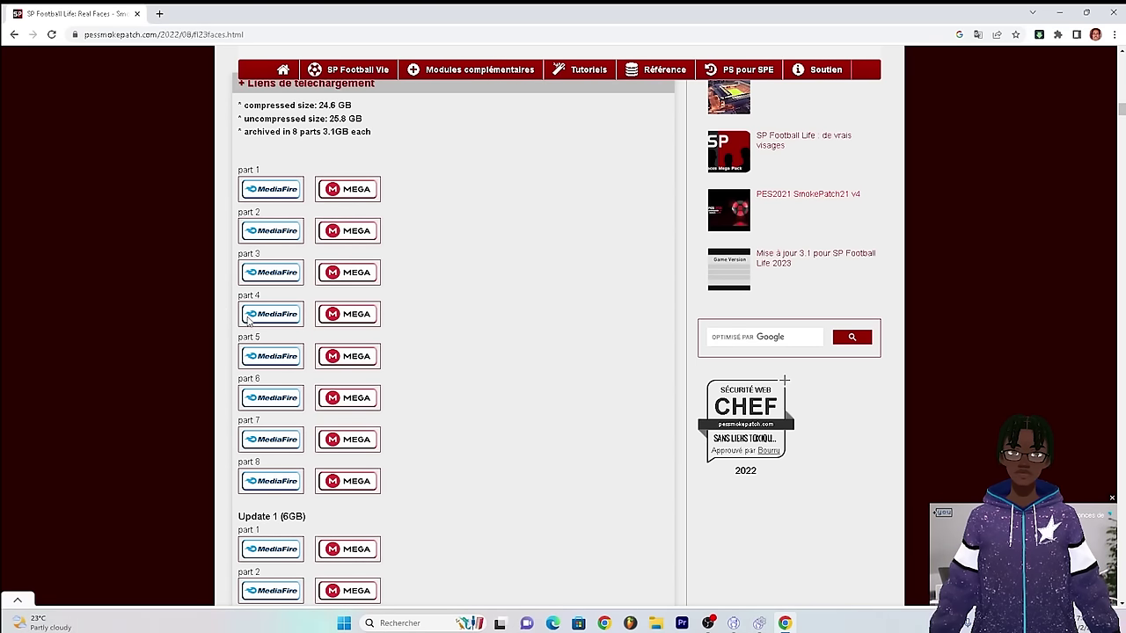
{"action": "scroll", "coordinate": [248, 319], "scroll_direction": "down", "scroll_amount": 1}
{"action": "scroll", "coordinate": [248, 317], "scroll_direction": "up", "scroll_amount": 1}
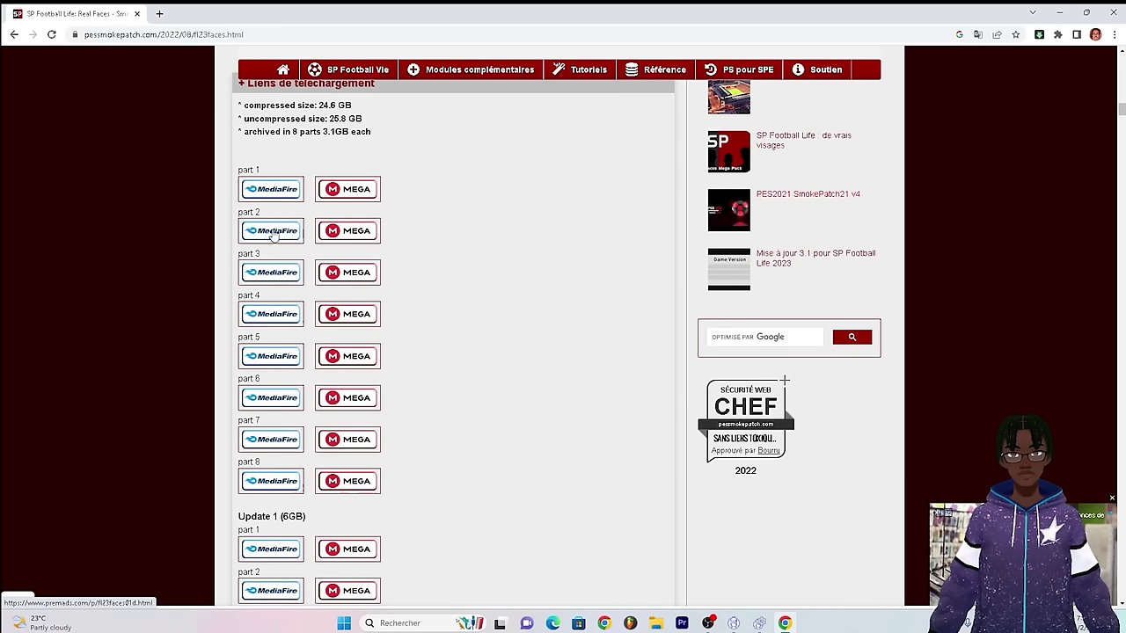
{"action": "scroll", "coordinate": [279, 465], "scroll_direction": "down", "scroll_amount": 1}
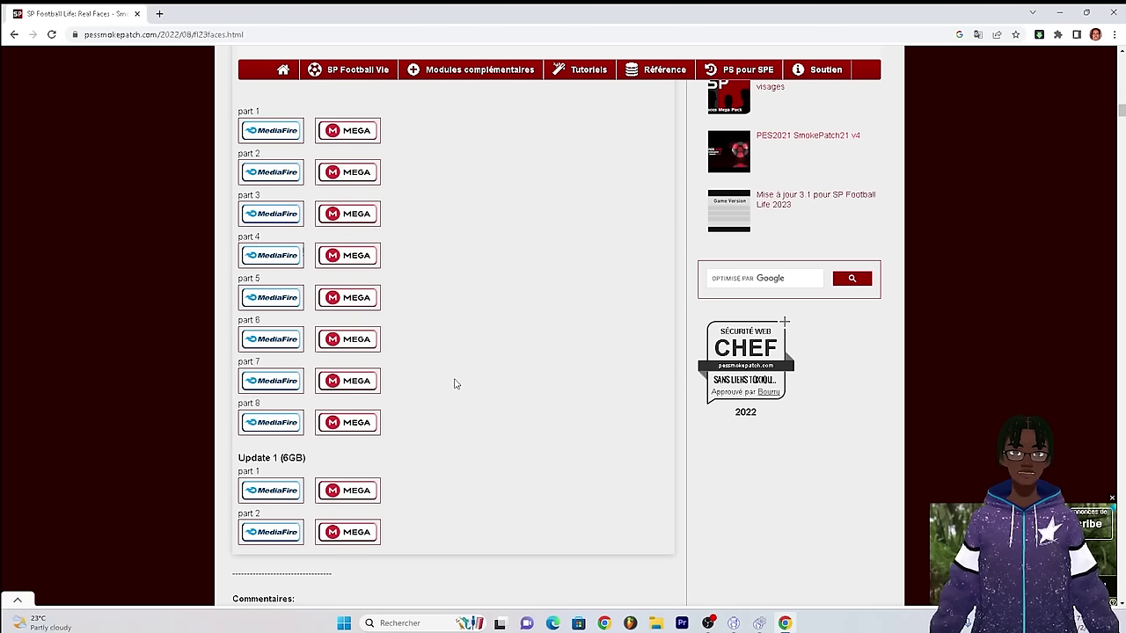
{"action": "scroll", "coordinate": [462, 352], "scroll_direction": "up", "scroll_amount": 3}
{"action": "scroll", "coordinate": [284, 365], "scroll_direction": "down", "scroll_amount": 2}
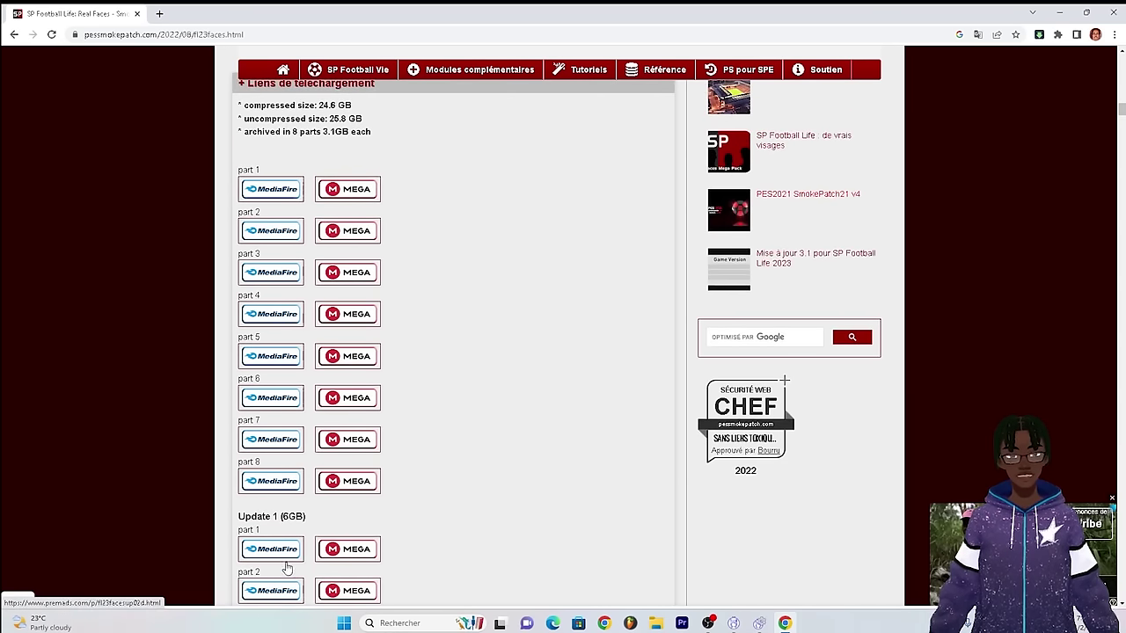
{"action": "scroll", "coordinate": [359, 294], "scroll_direction": "up", "scroll_amount": 4}
{"action": "scroll", "coordinate": [358, 299], "scroll_direction": "down", "scroll_amount": 6}
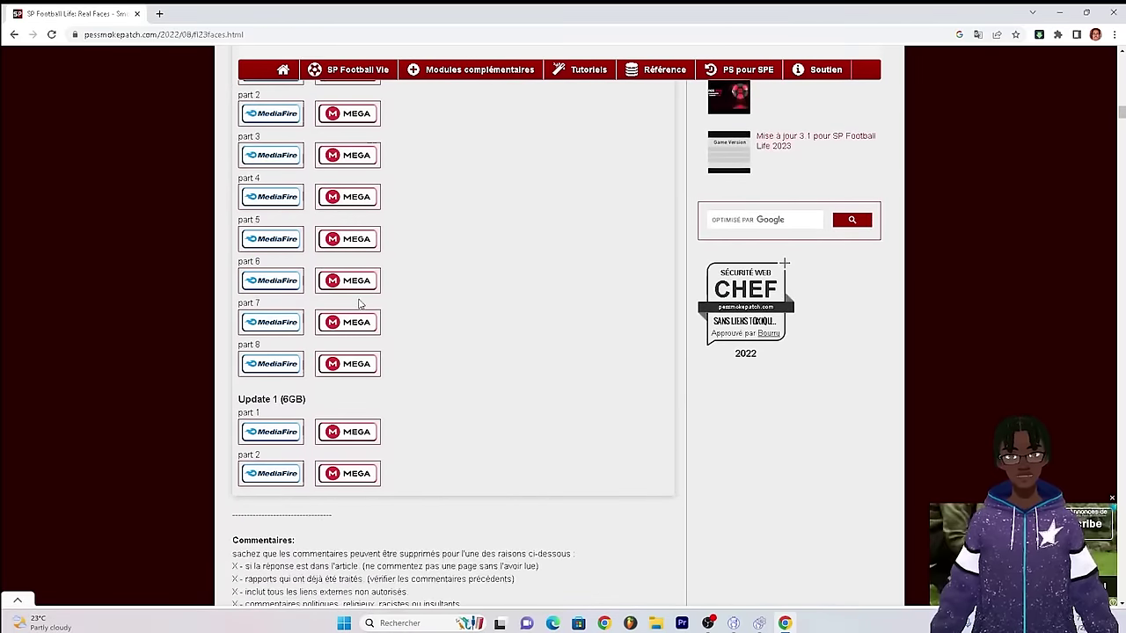
{"action": "scroll", "coordinate": [359, 303], "scroll_direction": "down", "scroll_amount": 5}
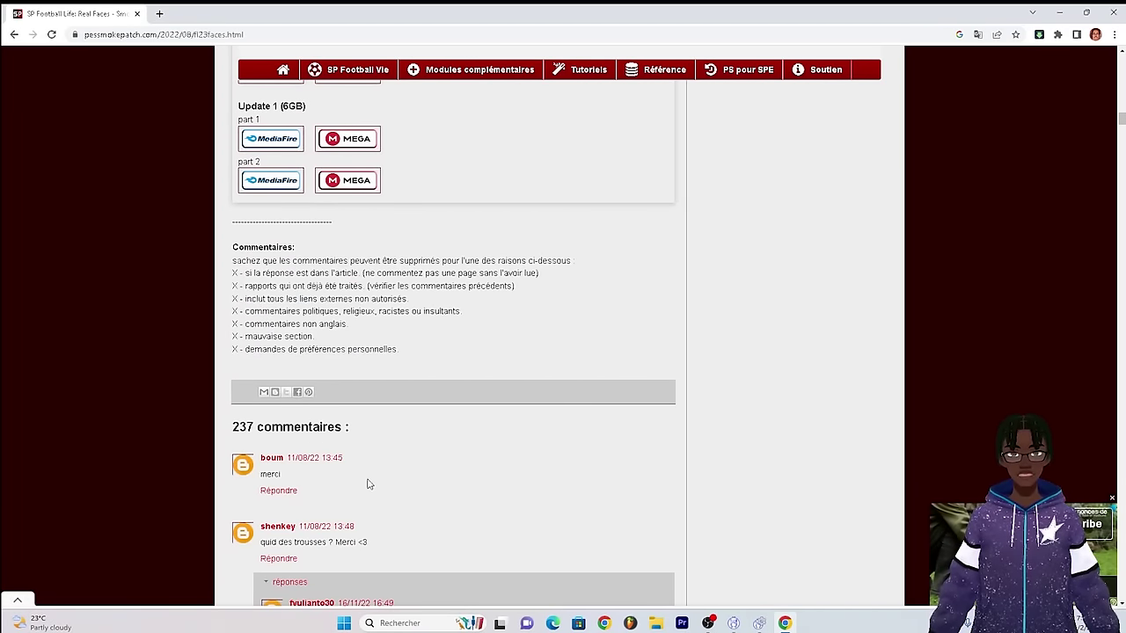
Open the SP Football Life commentaries v2 add-on page and examine its compatibility, installation instructions, notes and available commentary languages
{"action": "scroll", "coordinate": [378, 484], "scroll_direction": "up", "scroll_amount": 20}
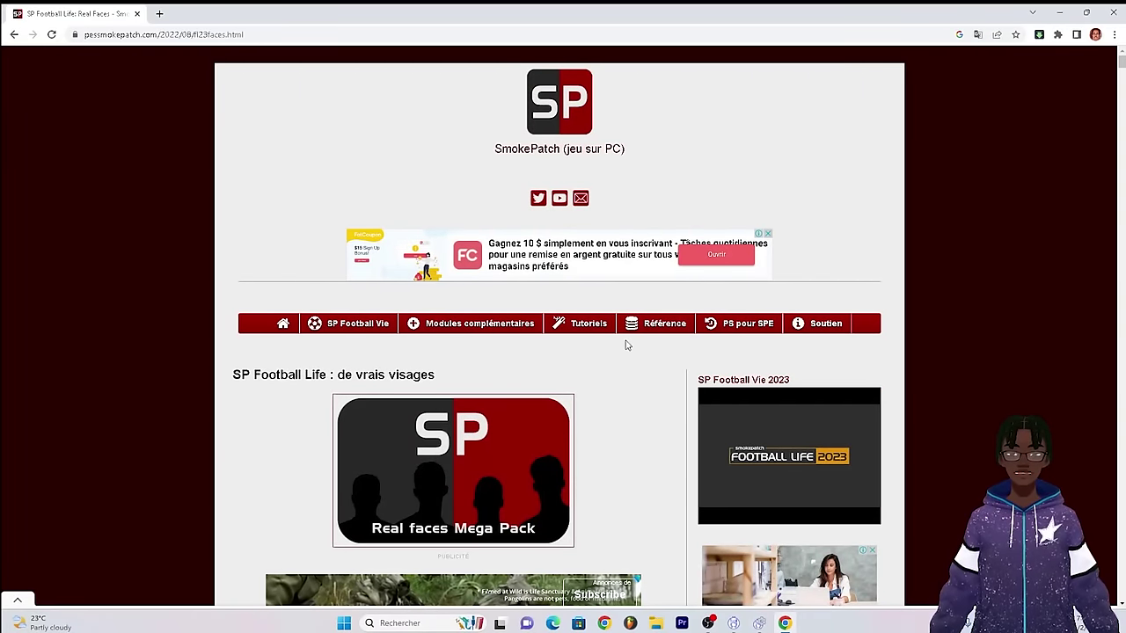
{"action": "mouse_move", "coordinate": [463, 324]}
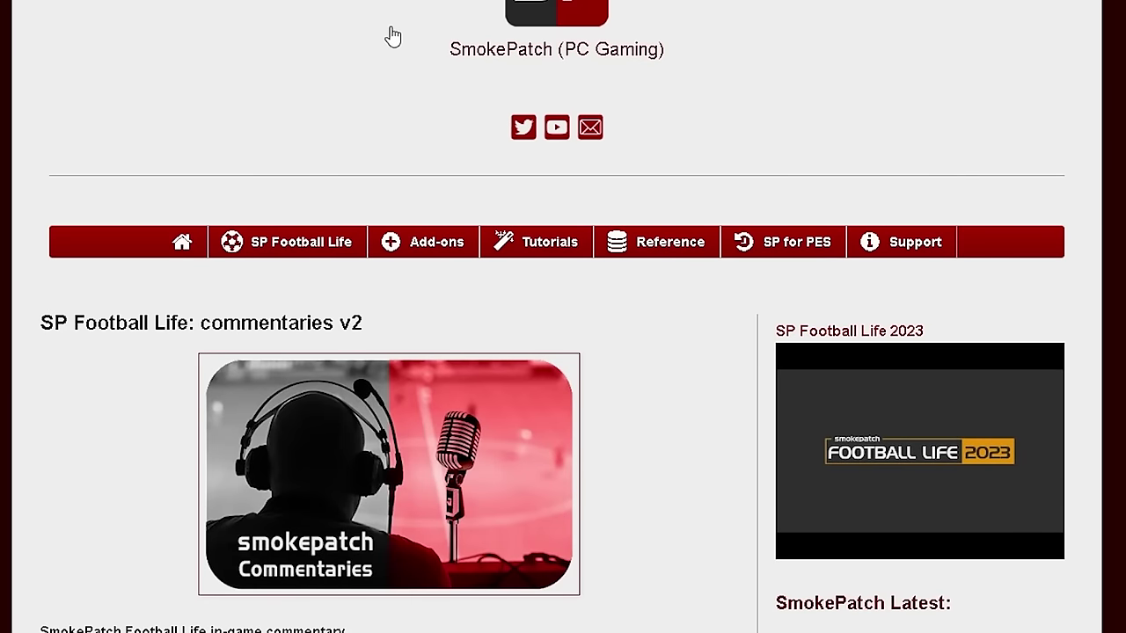
{"action": "scroll", "coordinate": [341, 249], "scroll_direction": "down", "scroll_amount": 10}
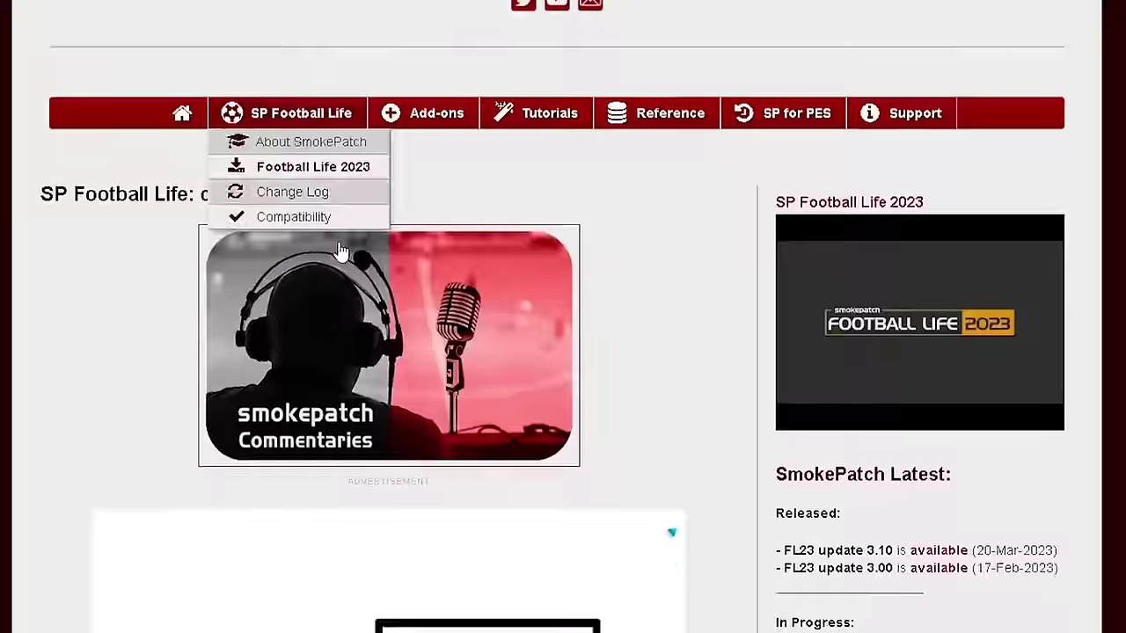
{"action": "scroll", "coordinate": [341, 249], "scroll_direction": "down", "scroll_amount": 6}
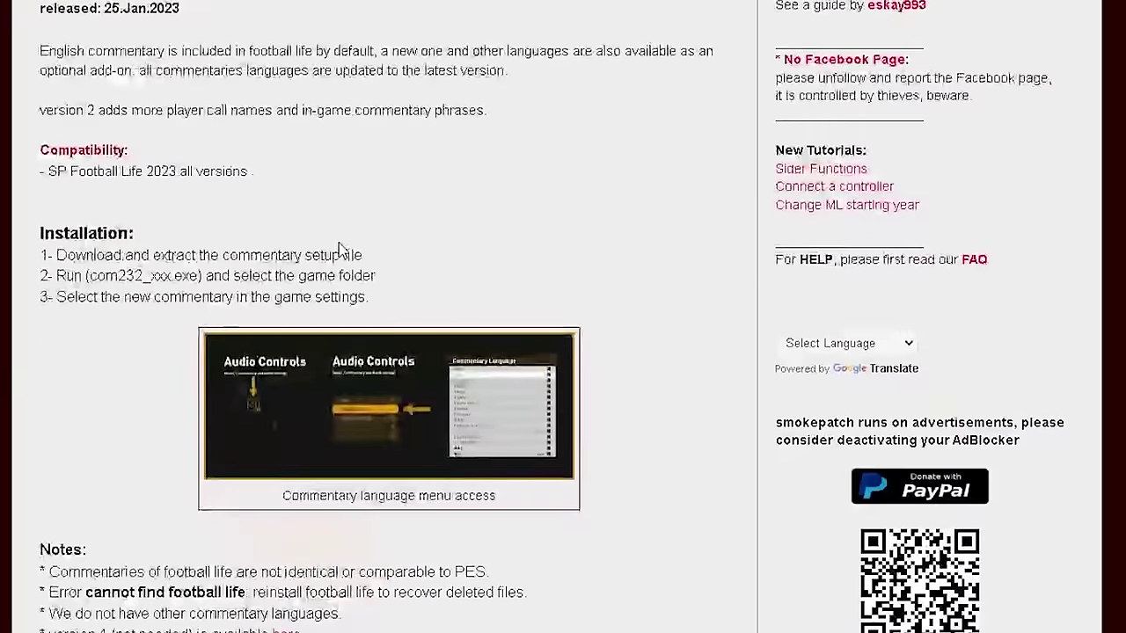
{"action": "scroll", "coordinate": [327, 290], "scroll_direction": "down", "scroll_amount": 2}
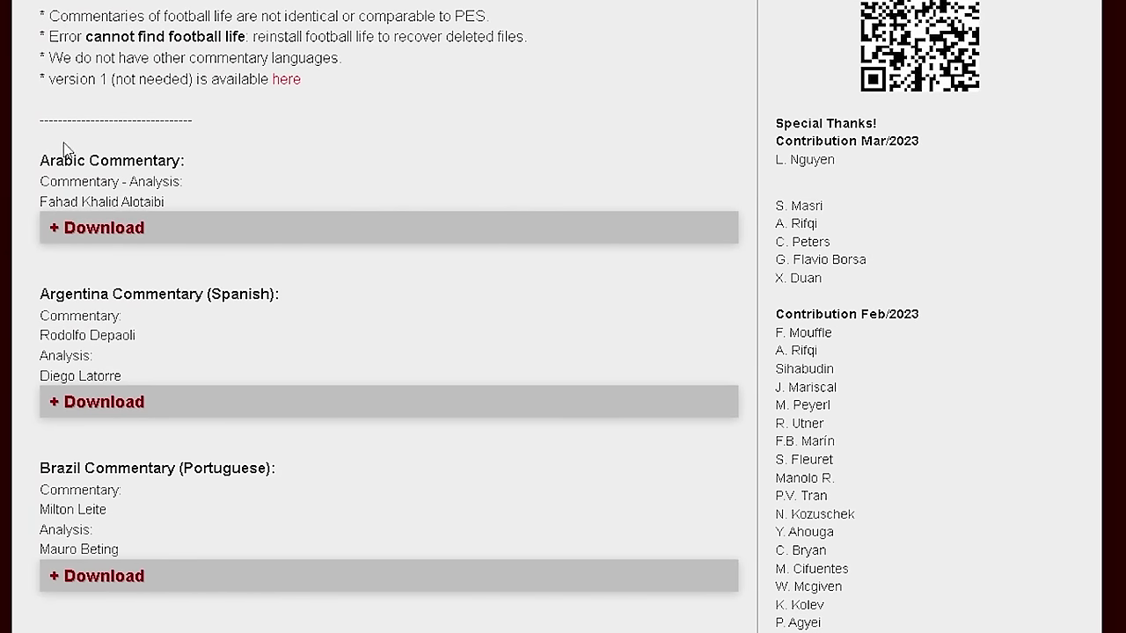
{"action": "scroll", "coordinate": [255, 198], "scroll_direction": "down", "scroll_amount": 1}
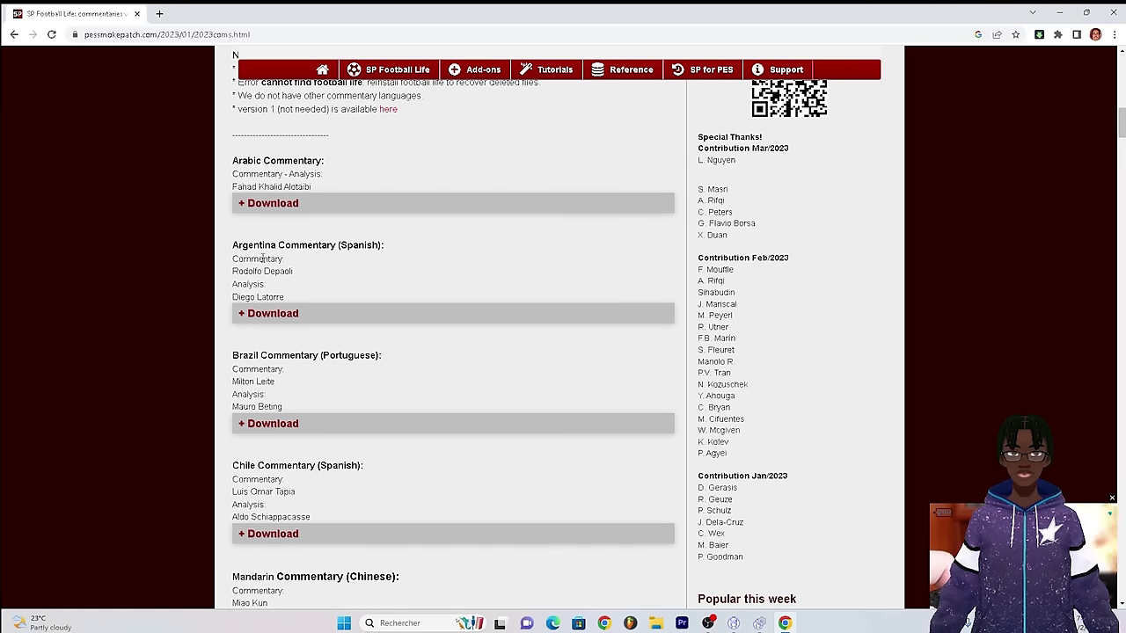
{"action": "scroll", "coordinate": [329, 307], "scroll_direction": "down", "scroll_amount": 1}
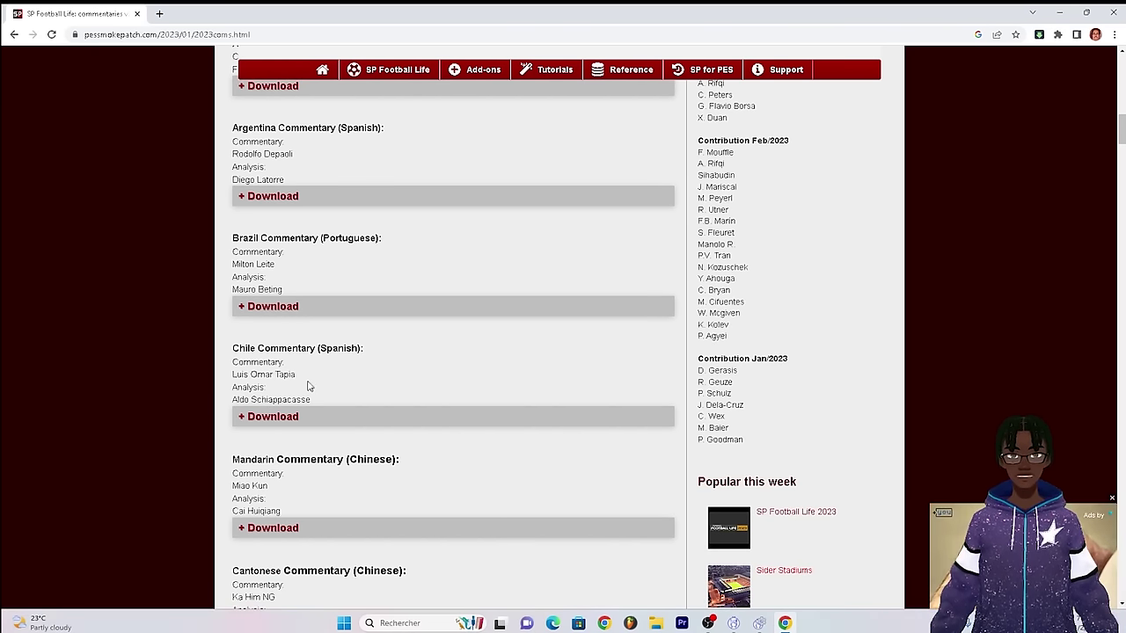
{"action": "scroll", "coordinate": [308, 386], "scroll_direction": "down", "scroll_amount": 1}
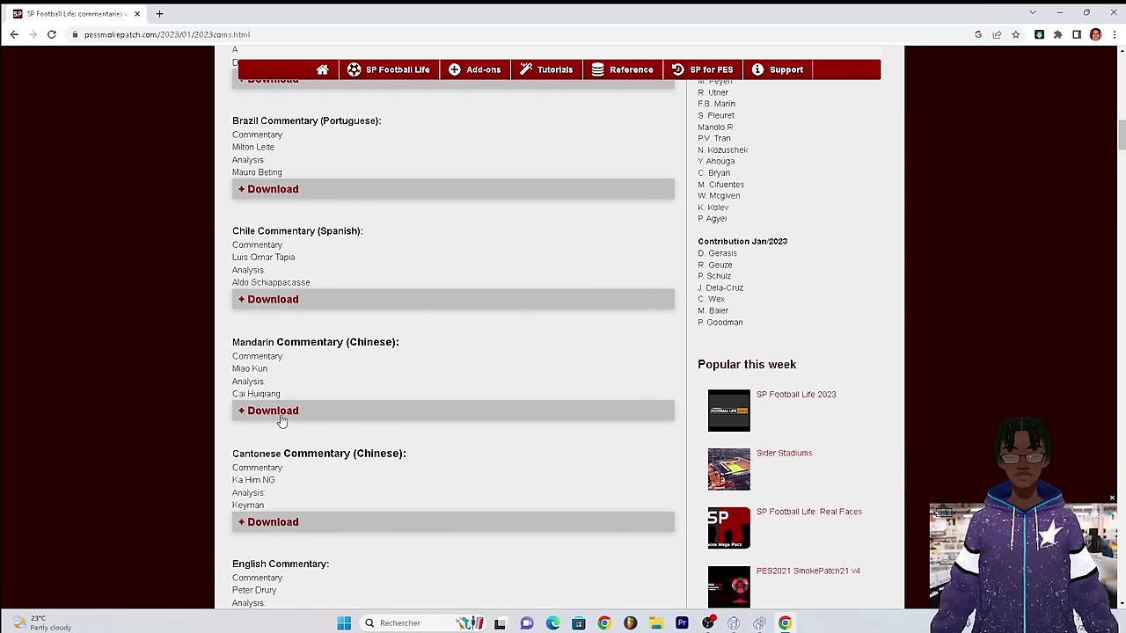
{"action": "scroll", "coordinate": [283, 422], "scroll_direction": "down", "scroll_amount": 1}
{"action": "scroll", "coordinate": [283, 423], "scroll_direction": "down", "scroll_amount": 2}
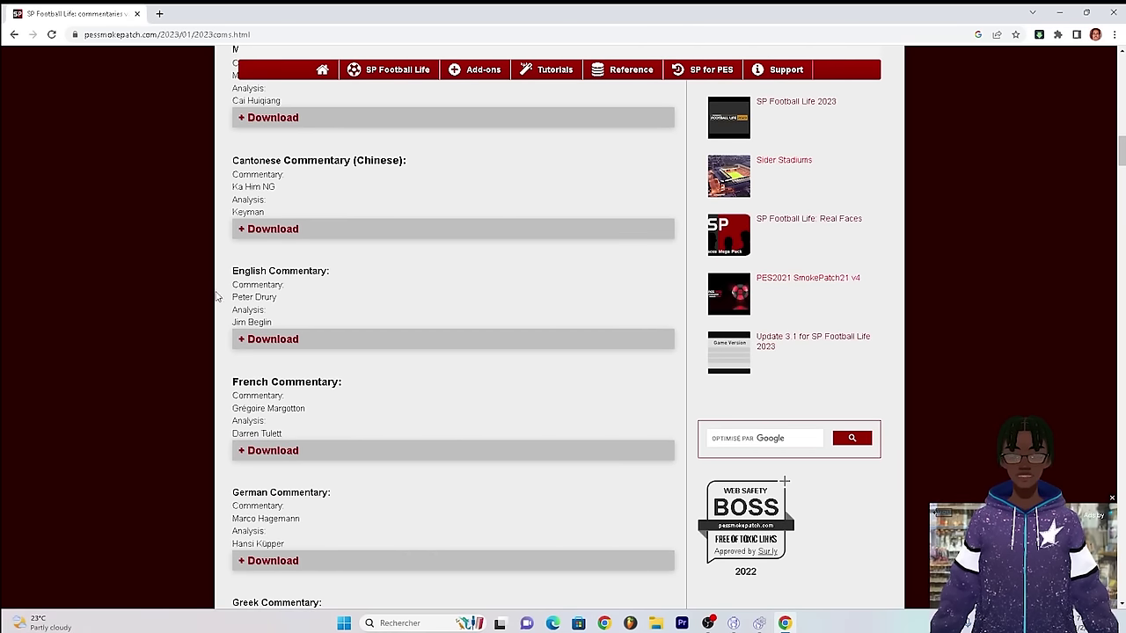
Expand the French Commentary downloads, open the MediaFire link and go down to the Premads page's download link
{"action": "left_click", "coordinate": [278, 341]}
{"action": "scroll", "coordinate": [281, 339], "scroll_direction": "down", "scroll_amount": 2}
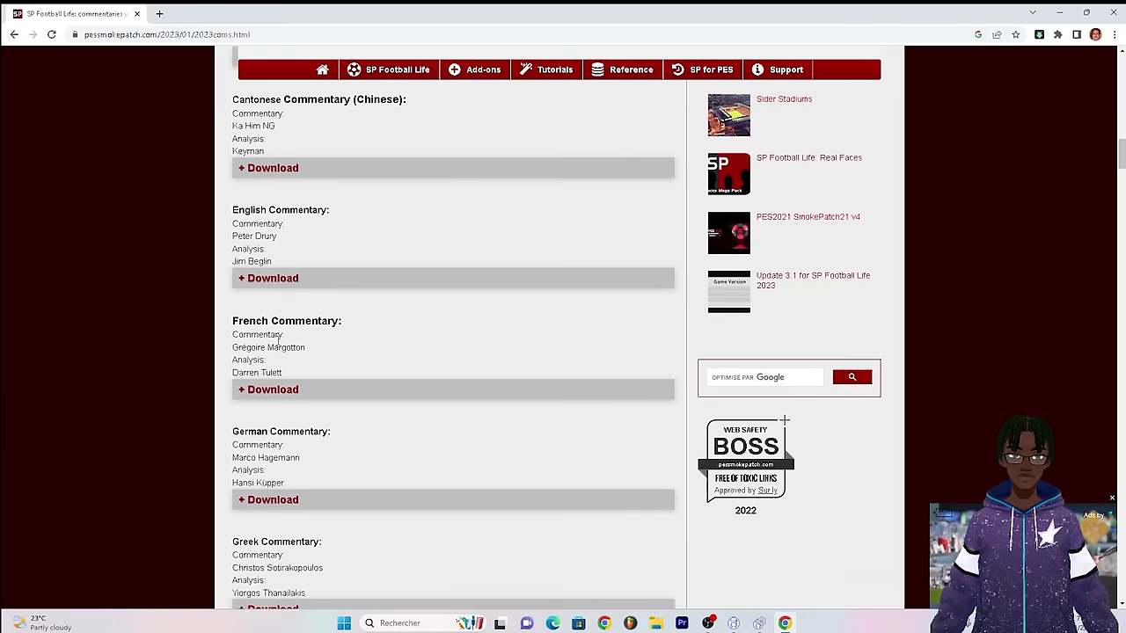
{"action": "left_click", "coordinate": [291, 334]}
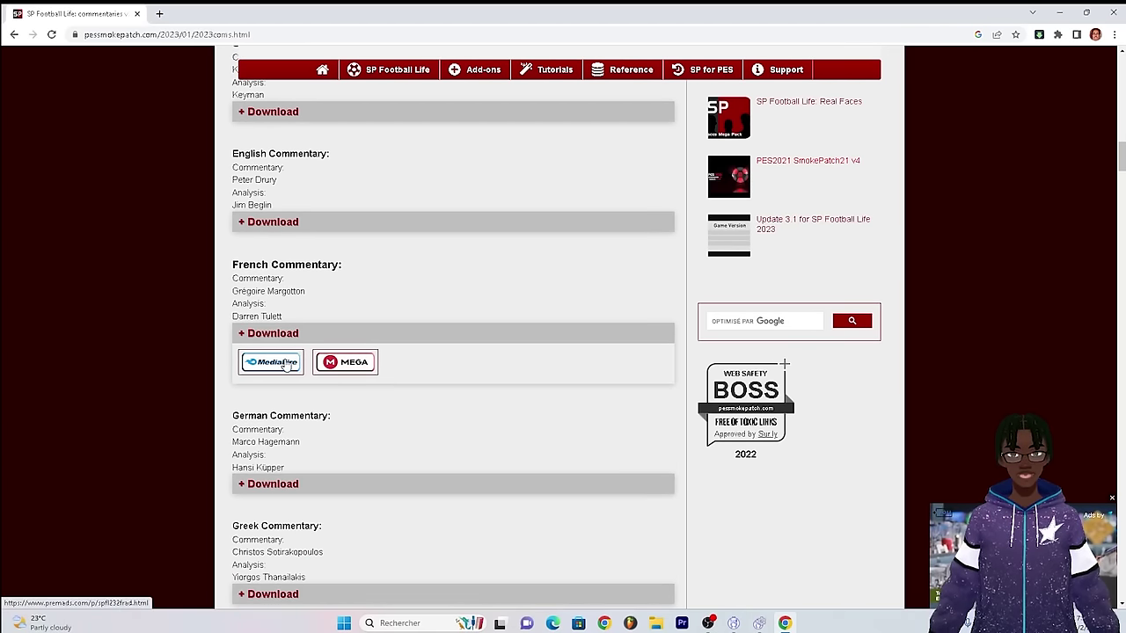
{"action": "left_click", "coordinate": [285, 363]}
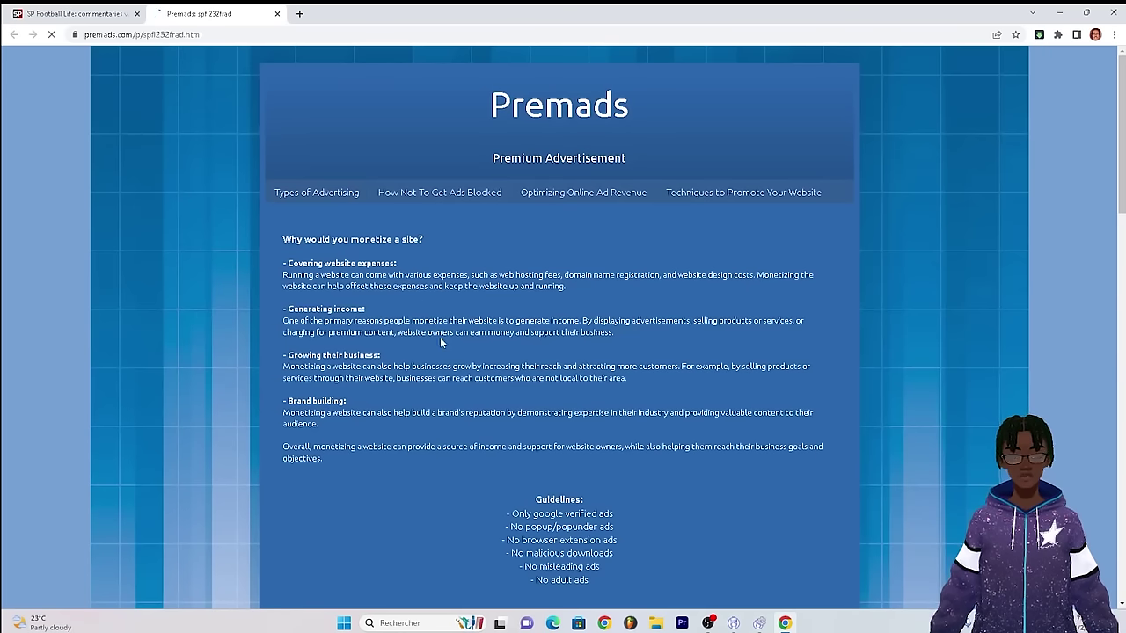
{"action": "scroll", "coordinate": [450, 347], "scroll_direction": "down", "scroll_amount": 4}
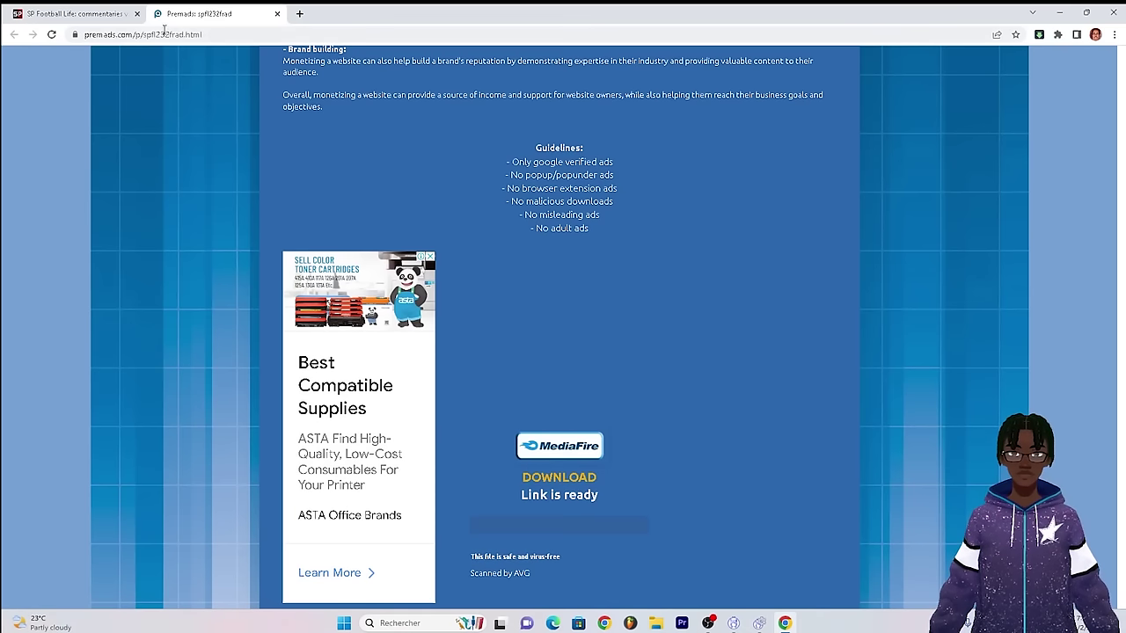
Return to the commentaries page, close the browser and refresh the desktop
{"action": "left_click", "coordinate": [75, 15]}
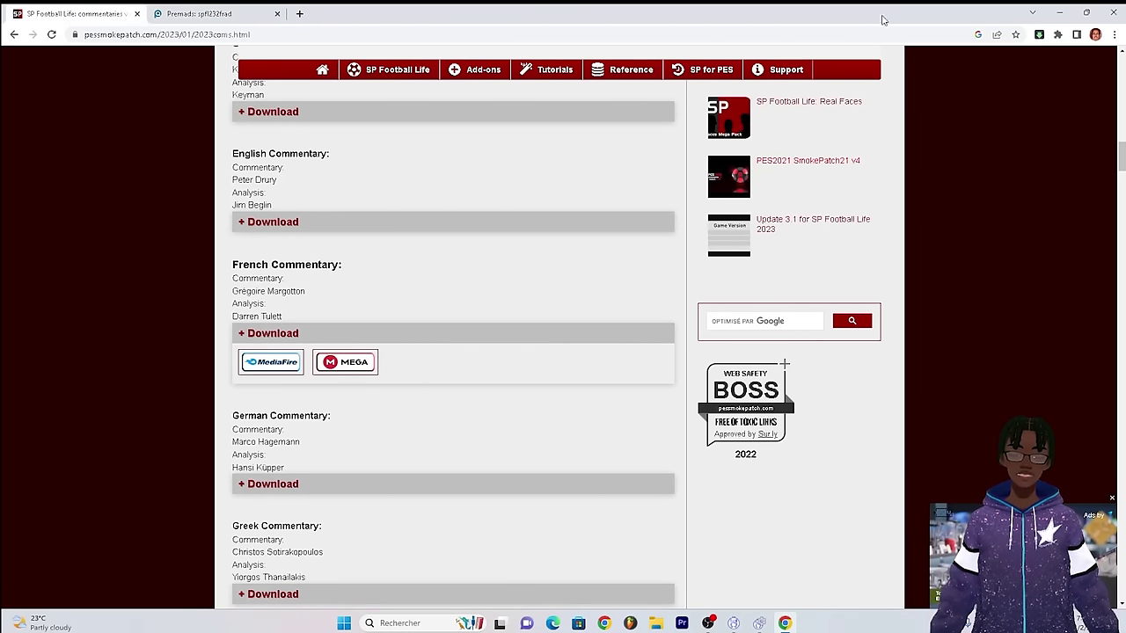
{"action": "left_click", "coordinate": [1110, 16]}
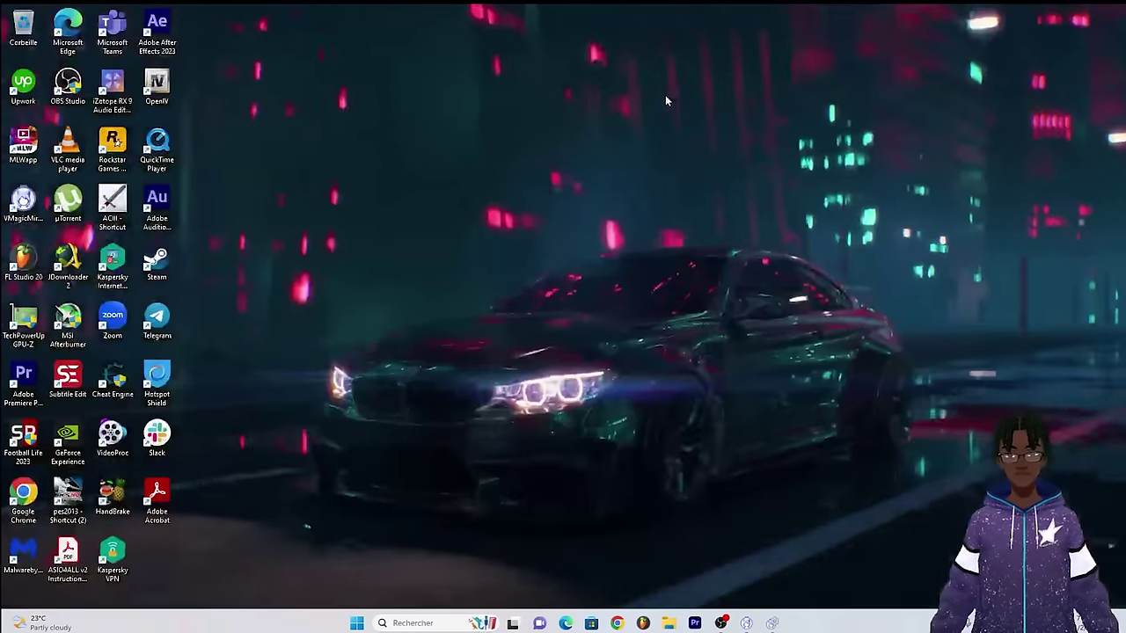
{"action": "right_click", "coordinate": [665, 95]}
{"action": "left_click", "coordinate": [719, 147]}
{"action": "right_click", "coordinate": [704, 147]}
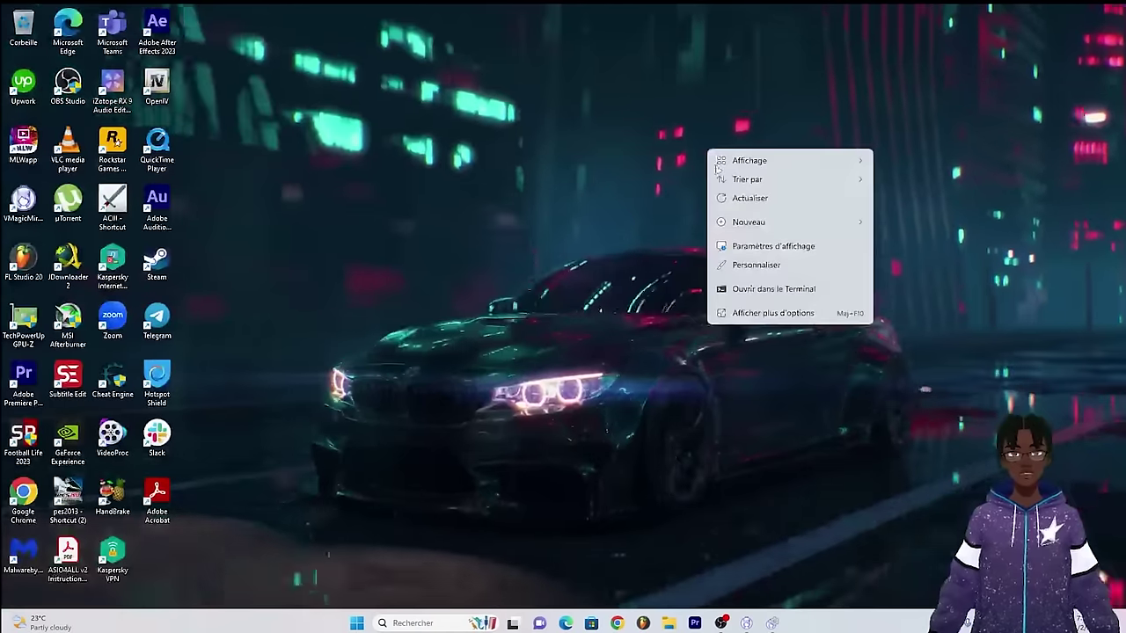
{"action": "left_click", "coordinate": [734, 200]}
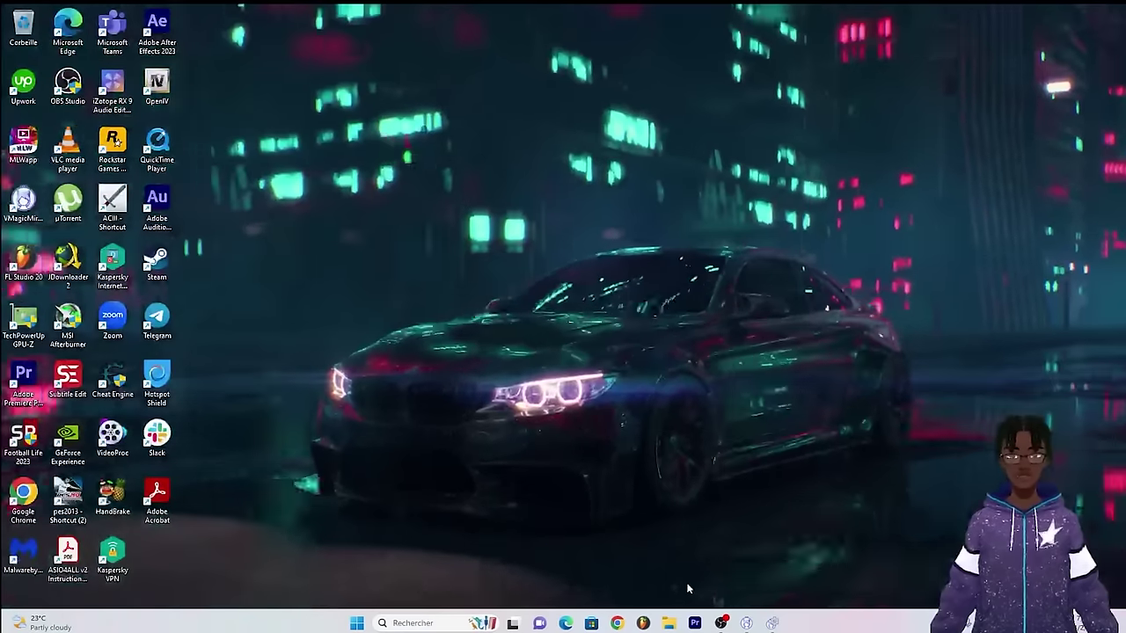
Switch to File Explorer and open the FOOTBALL LIFE 2023 folder inside GAMES on drive E:
{"action": "left_click", "coordinate": [670, 622]}
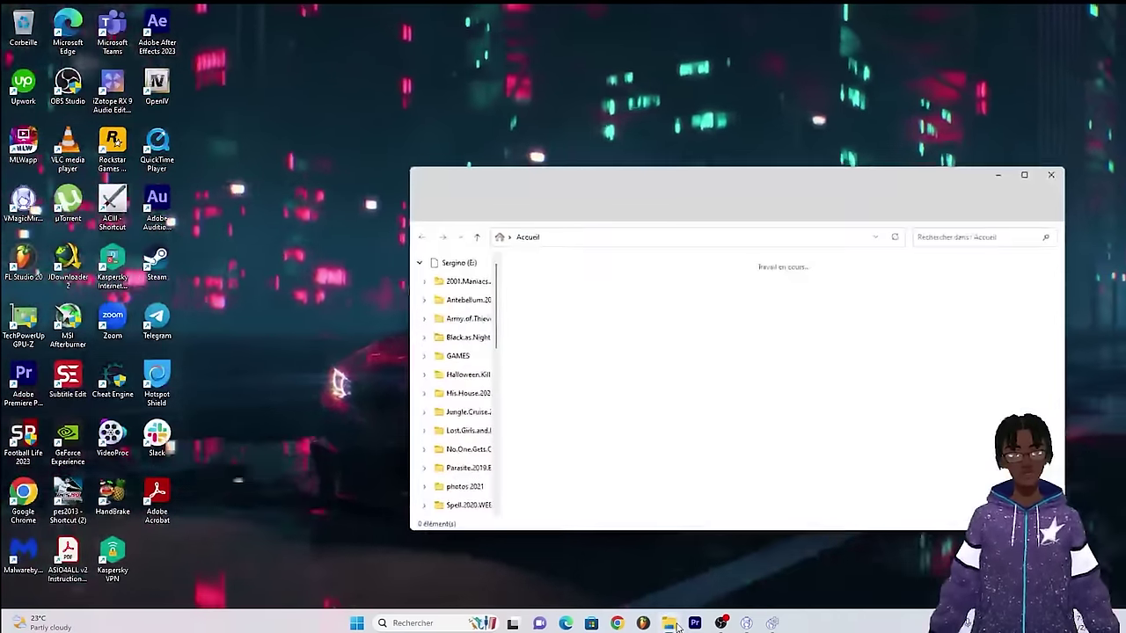
{"action": "scroll", "coordinate": [475, 432], "scroll_direction": "down", "scroll_amount": 5}
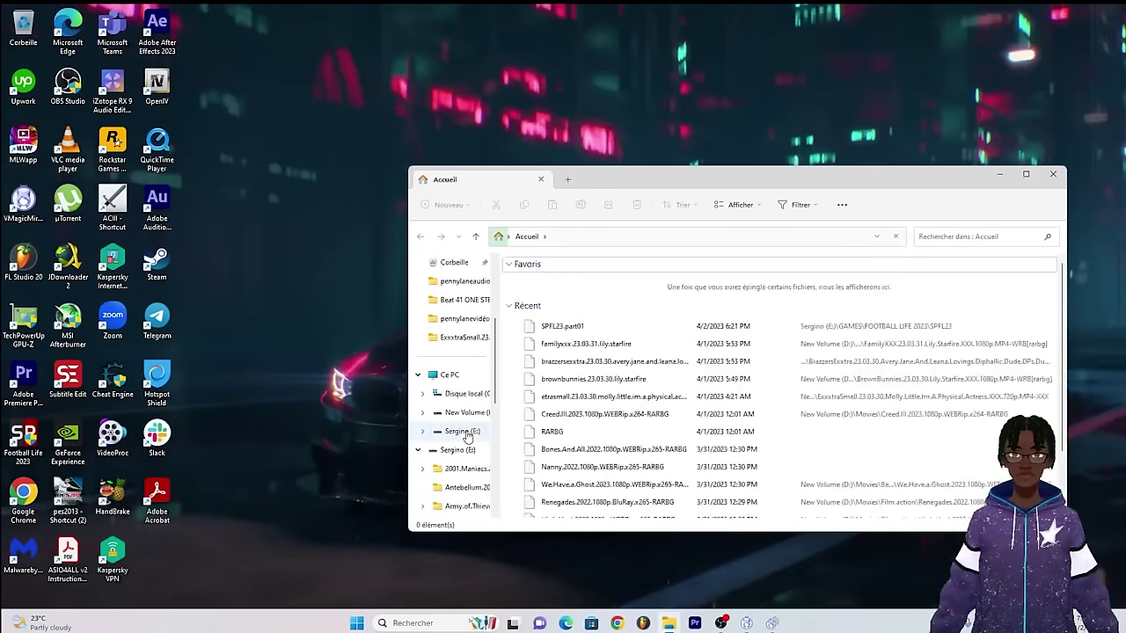
{"action": "left_click", "coordinate": [467, 432]}
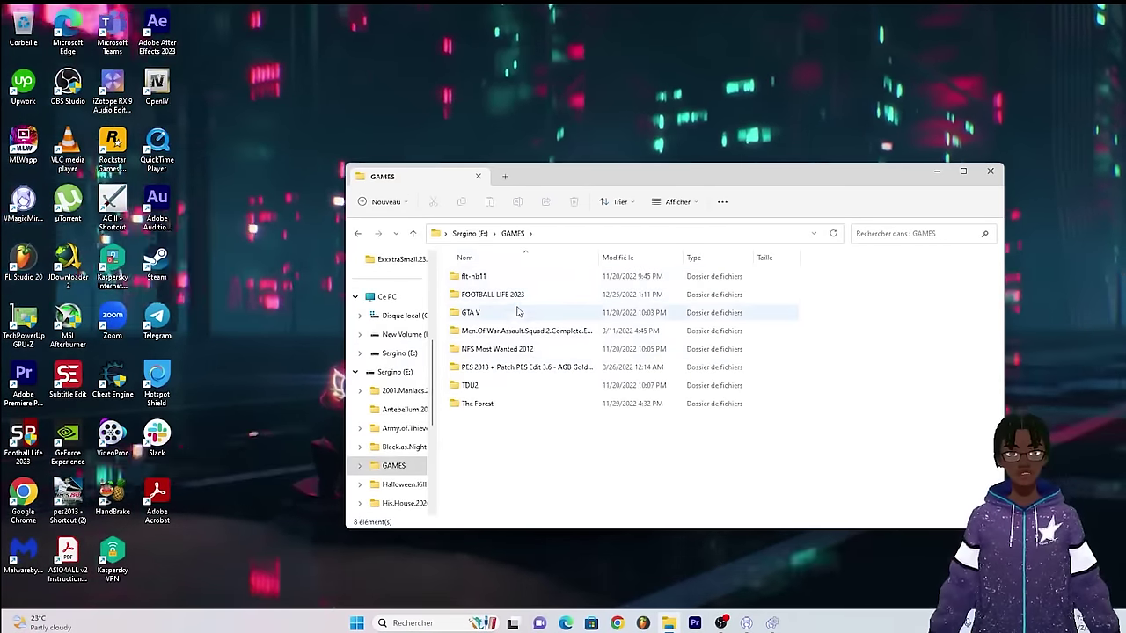
{"action": "double_click", "coordinate": [516, 294]}
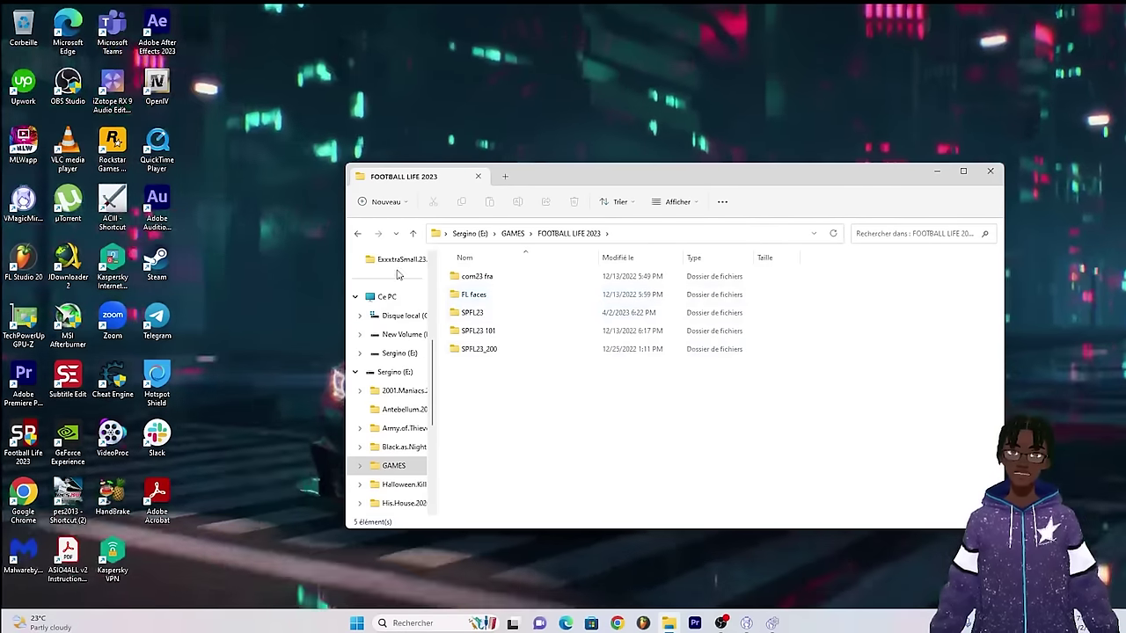
{"action": "left_click", "coordinate": [357, 233]}
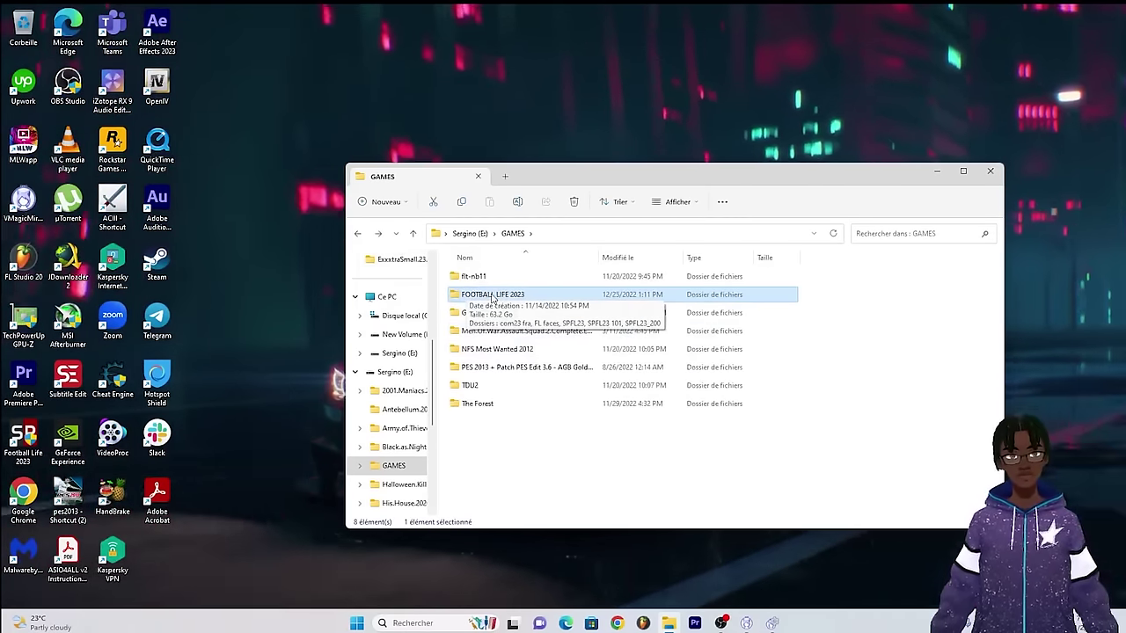
{"action": "double_click", "coordinate": [492, 298]}
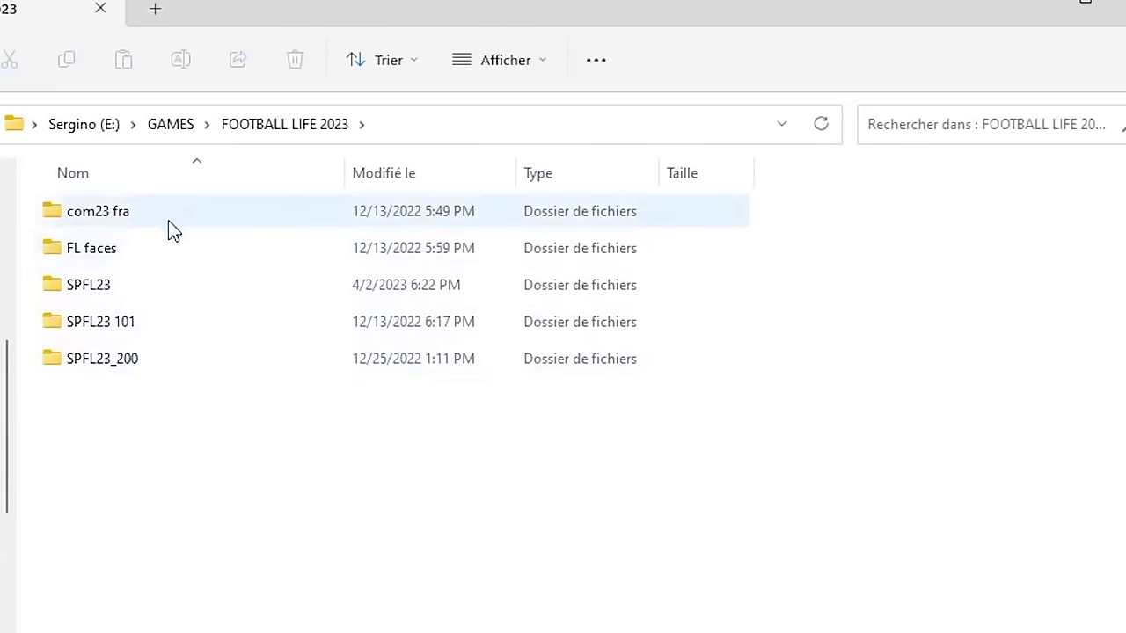
Inspect the contents of the com23 fra and FL faces folders, and open the SPFL23 folder
{"action": "double_click", "coordinate": [171, 218]}
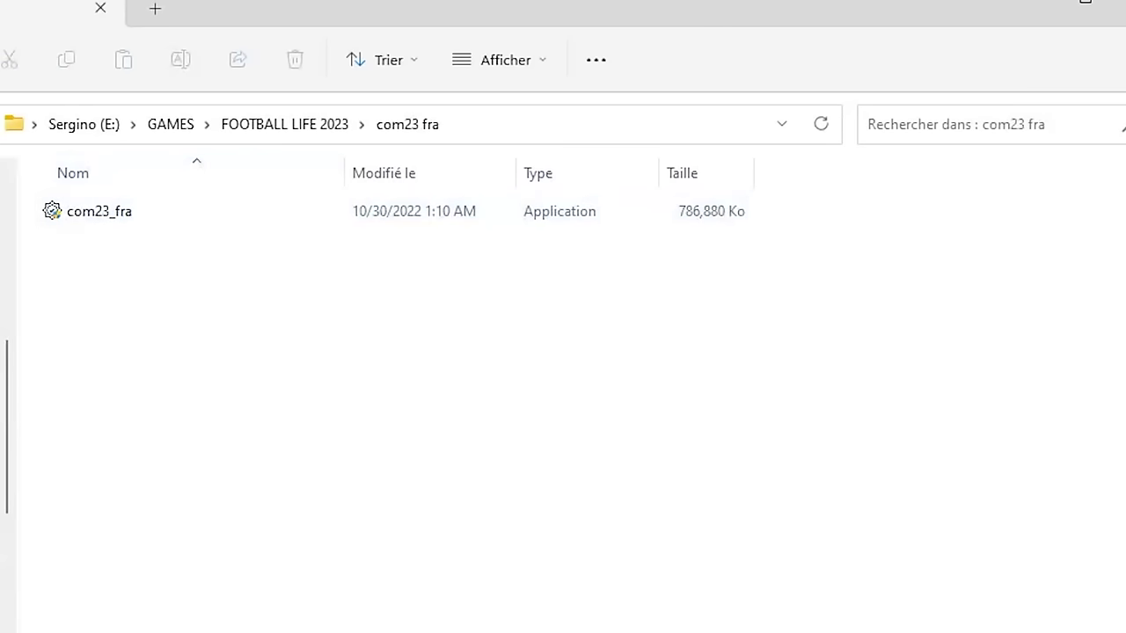
{"action": "key", "text": "alt+Left"}
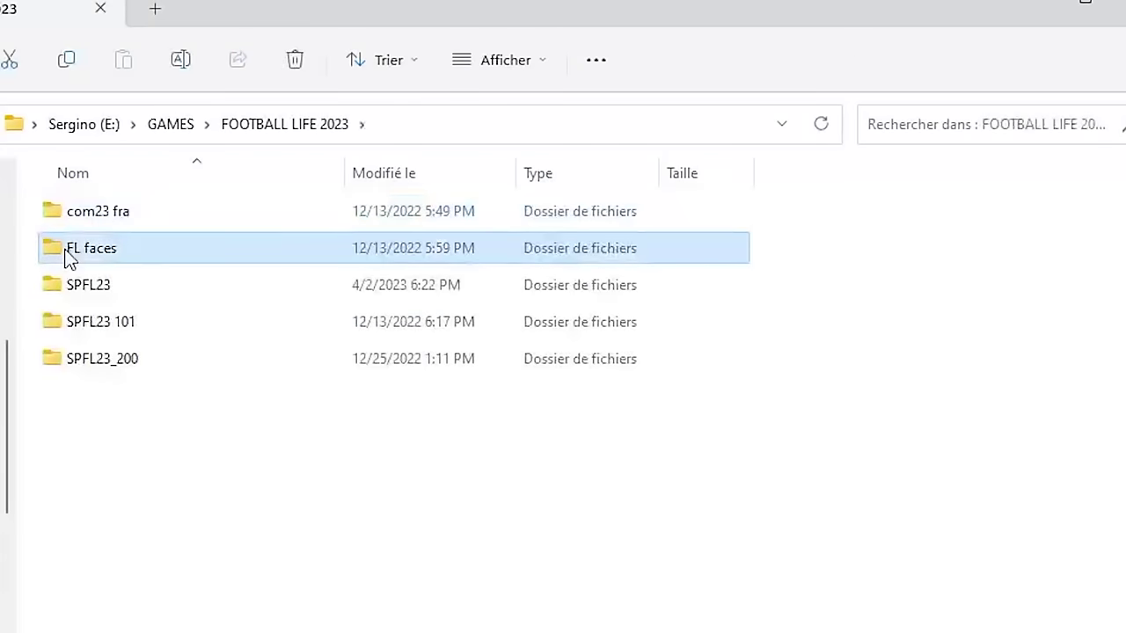
{"action": "double_click", "coordinate": [62, 249]}
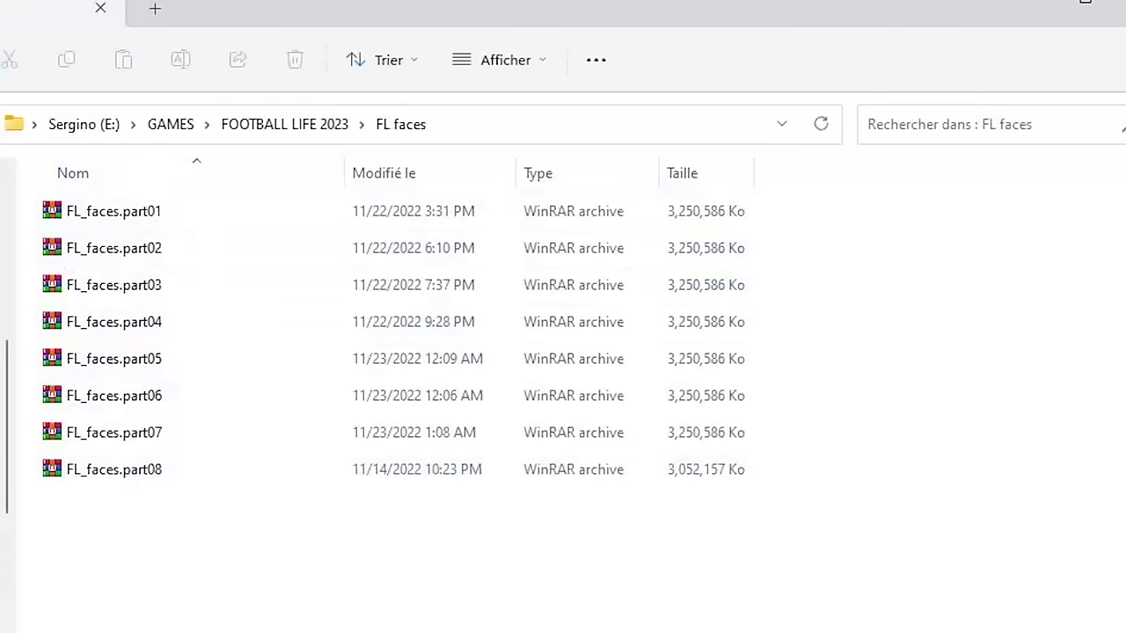
{"action": "key", "text": "alt+Left"}
{"action": "double_click", "coordinate": [130, 247]}
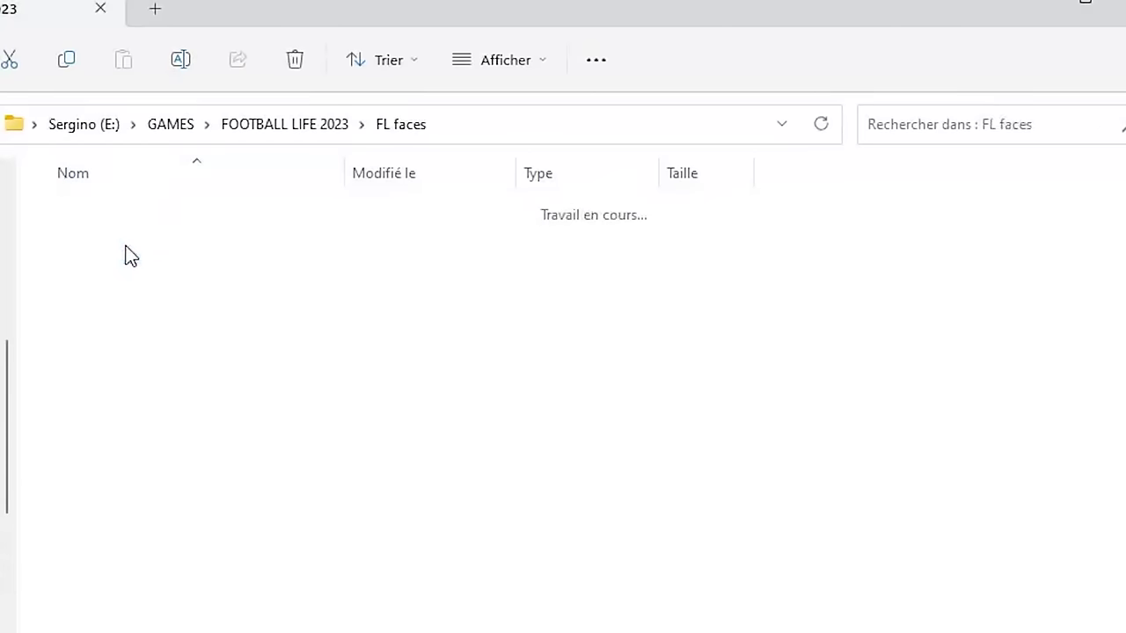
{"action": "key", "text": "alt+Left"}
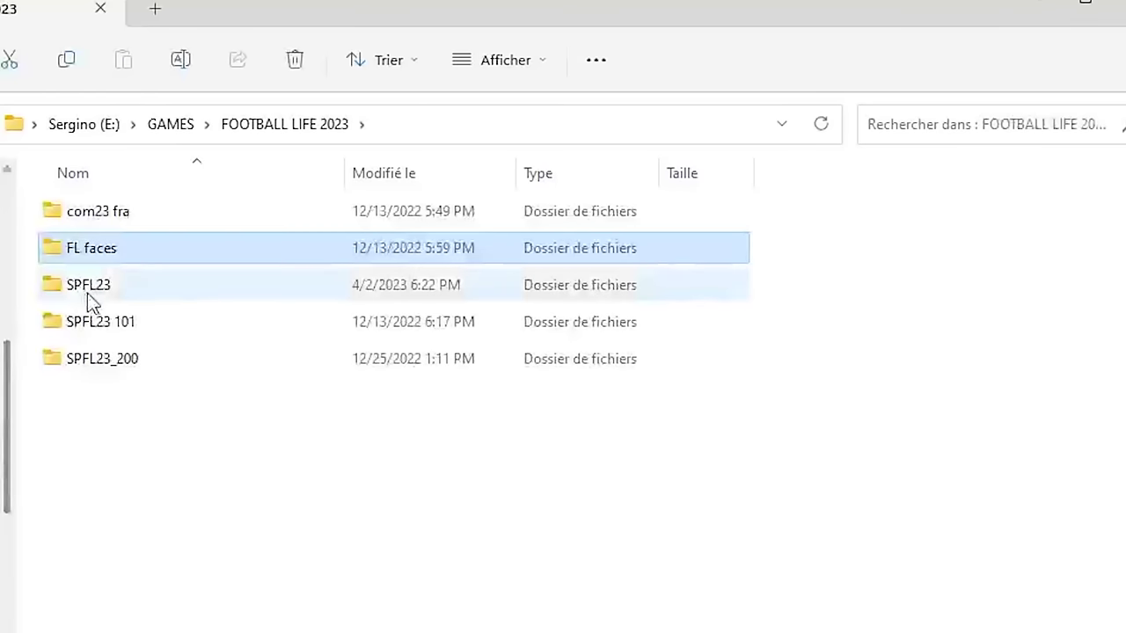
{"action": "double_click", "coordinate": [91, 287]}
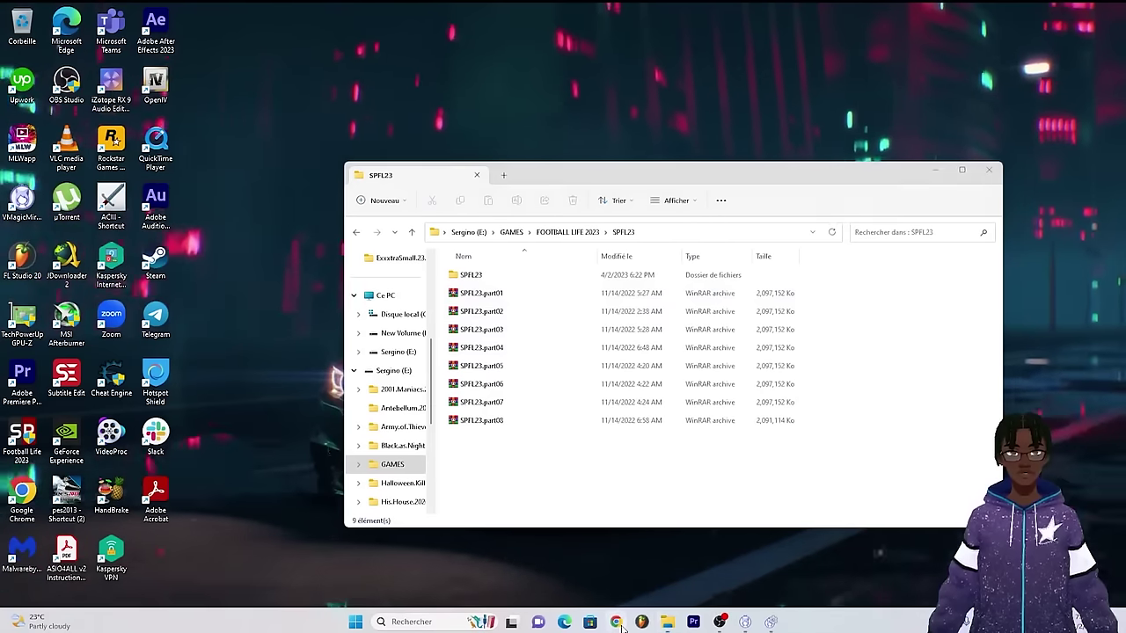
Switch to Chrome, view the WinRAR download page at winrar.com, and close the browser to return to the SPFL23 folder
{"action": "left_click", "coordinate": [783, 622]}
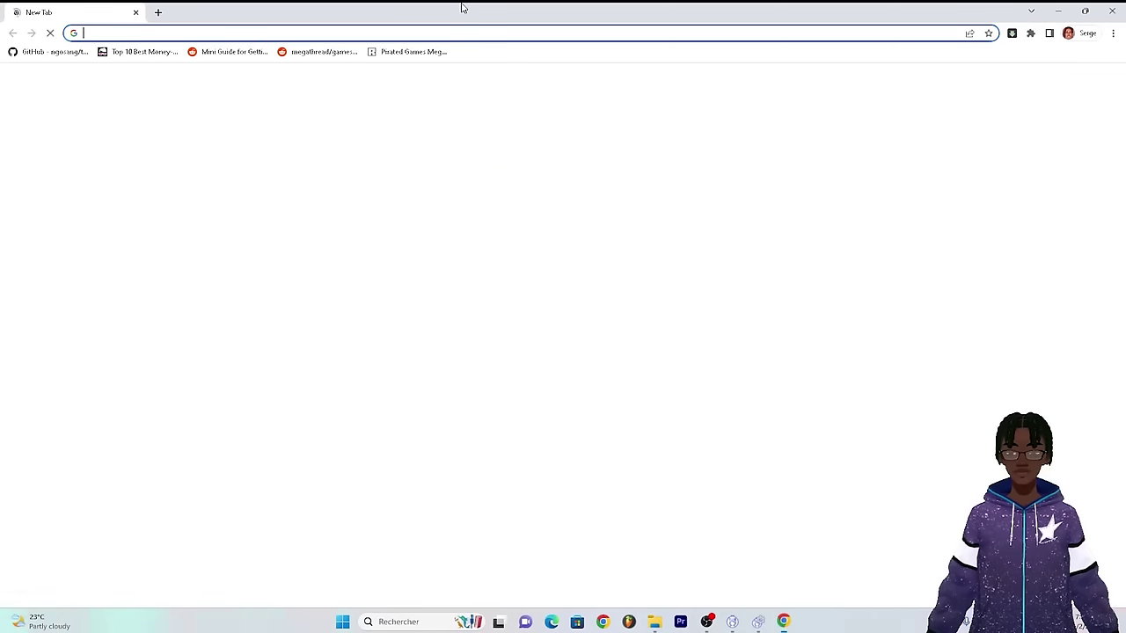
{"action": "type", "text": "winrar.com"}
{"action": "key", "text": "Return"}
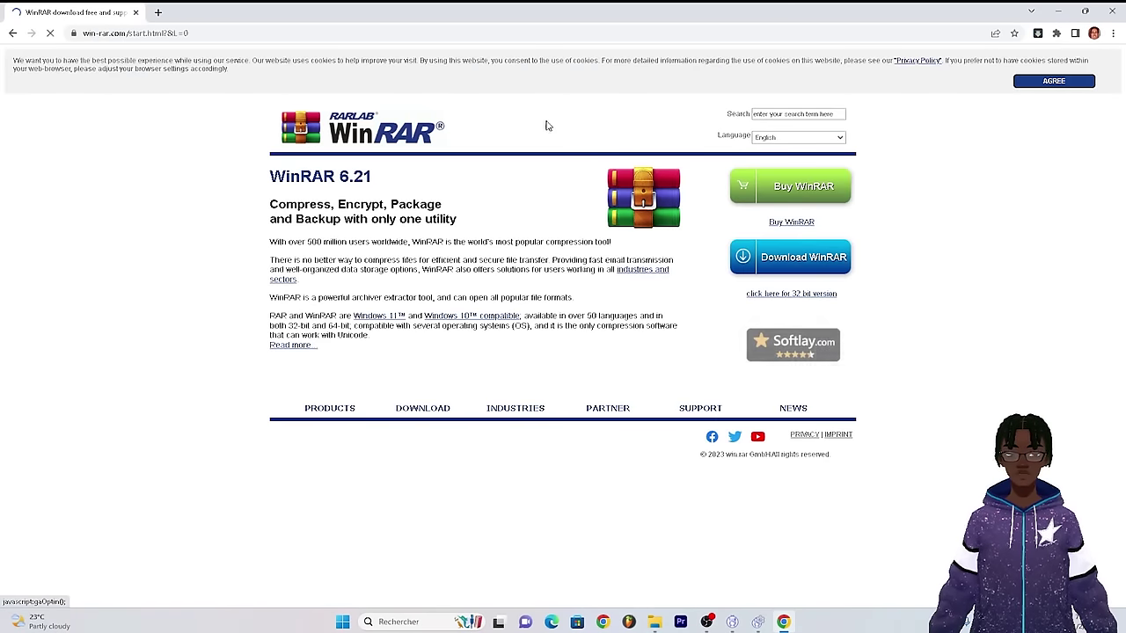
{"action": "left_click", "coordinate": [1110, 11]}
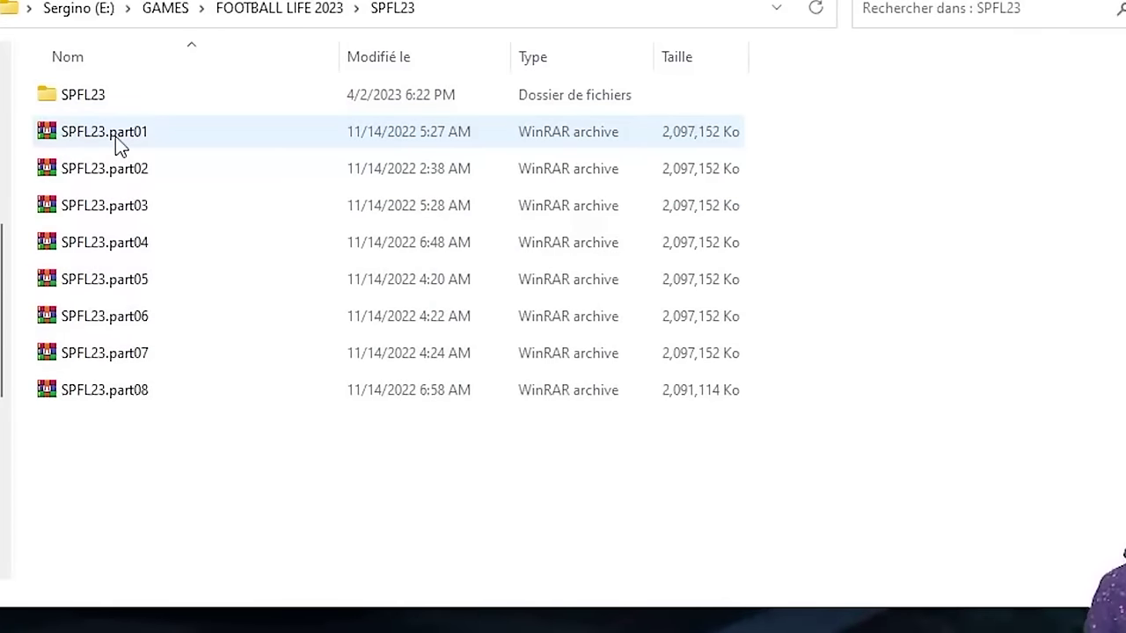
Show the WinRAR extraction options for the SPFL23.part01 archive
{"action": "right_click", "coordinate": [116, 139]}
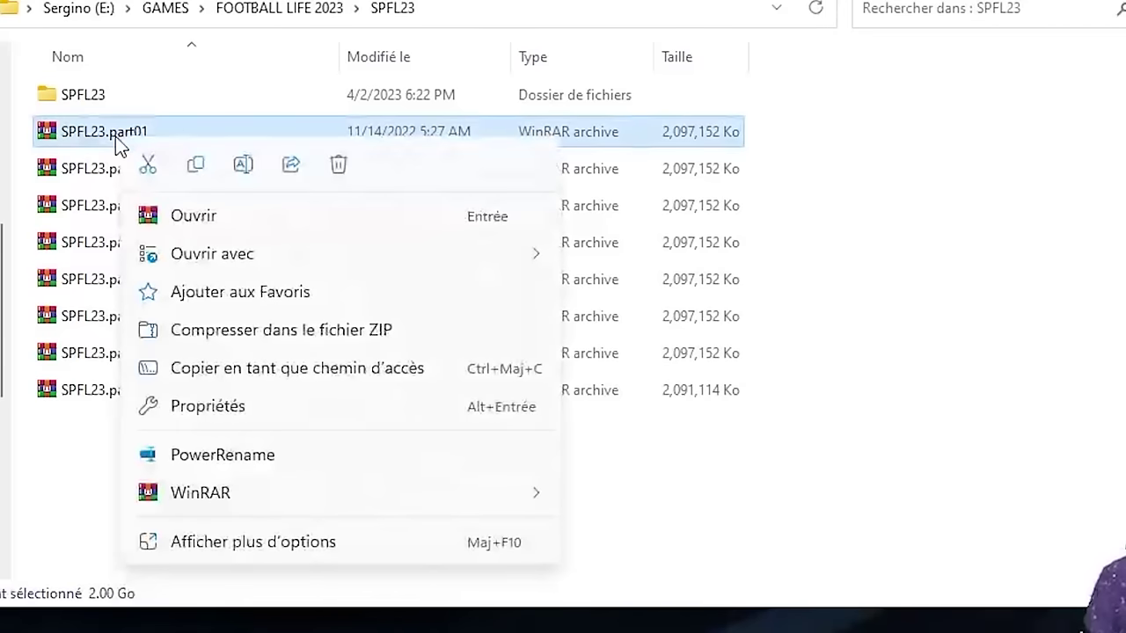
{"action": "mouse_move", "coordinate": [288, 498]}
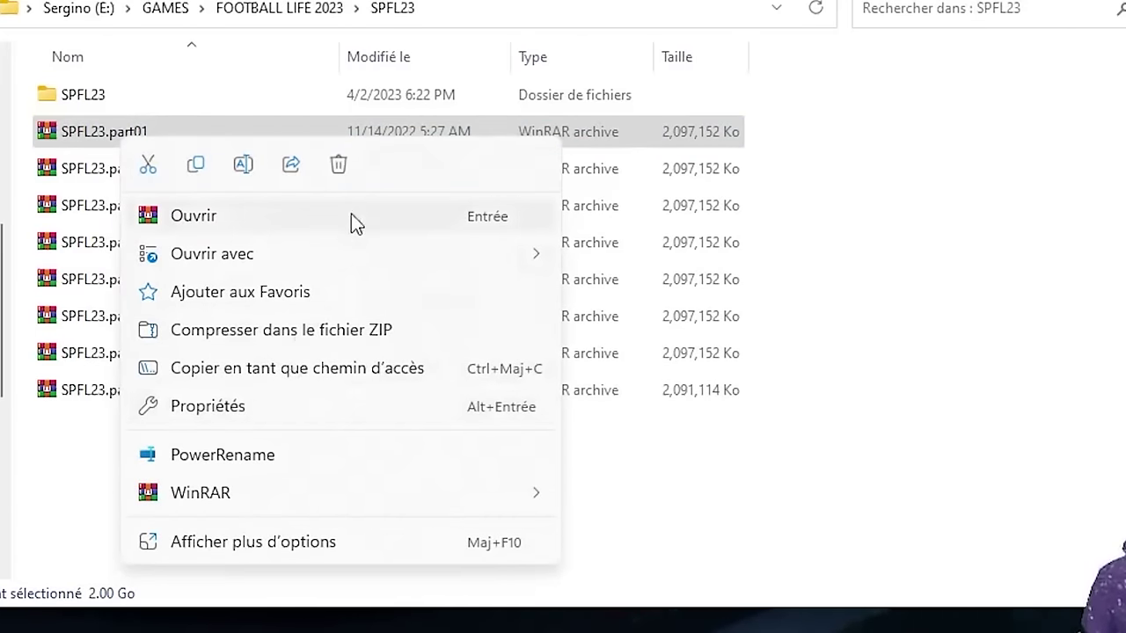
{"action": "mouse_move", "coordinate": [364, 483]}
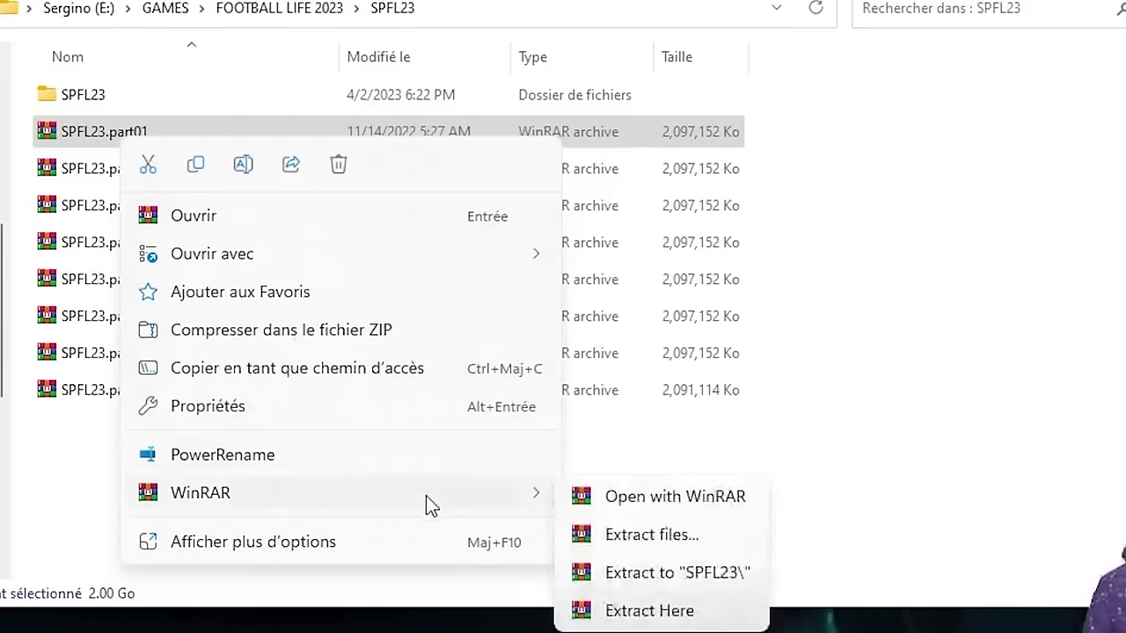
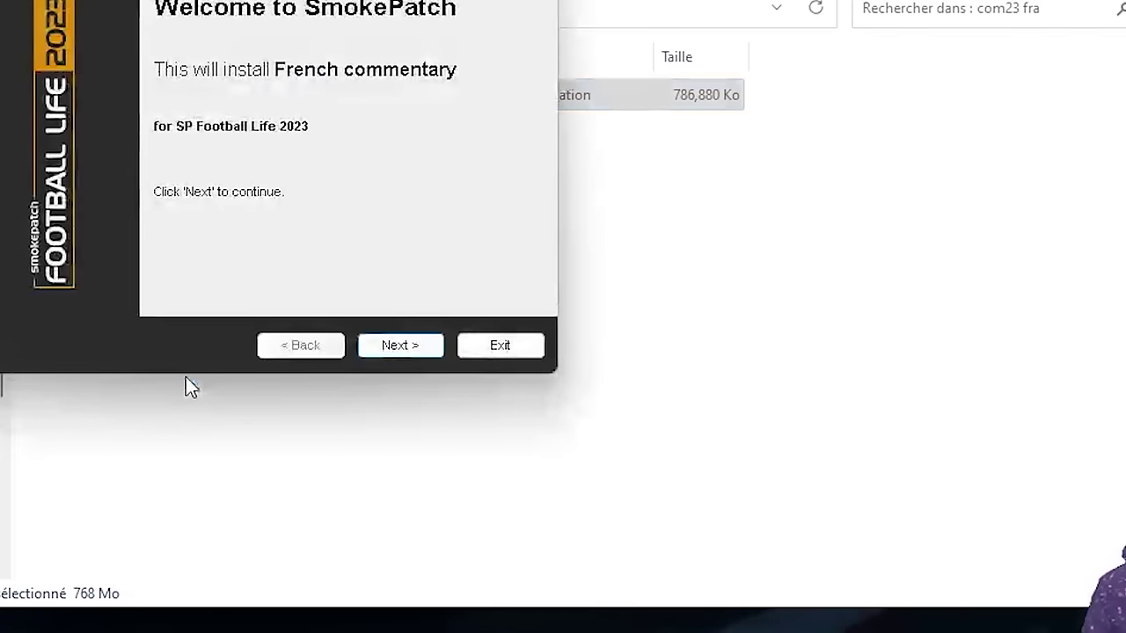
Exit the French commentary installer, return to the FOOTBALL LIFE 2023 folder and open FL faces
{"action": "left_click", "coordinate": [495, 350]}
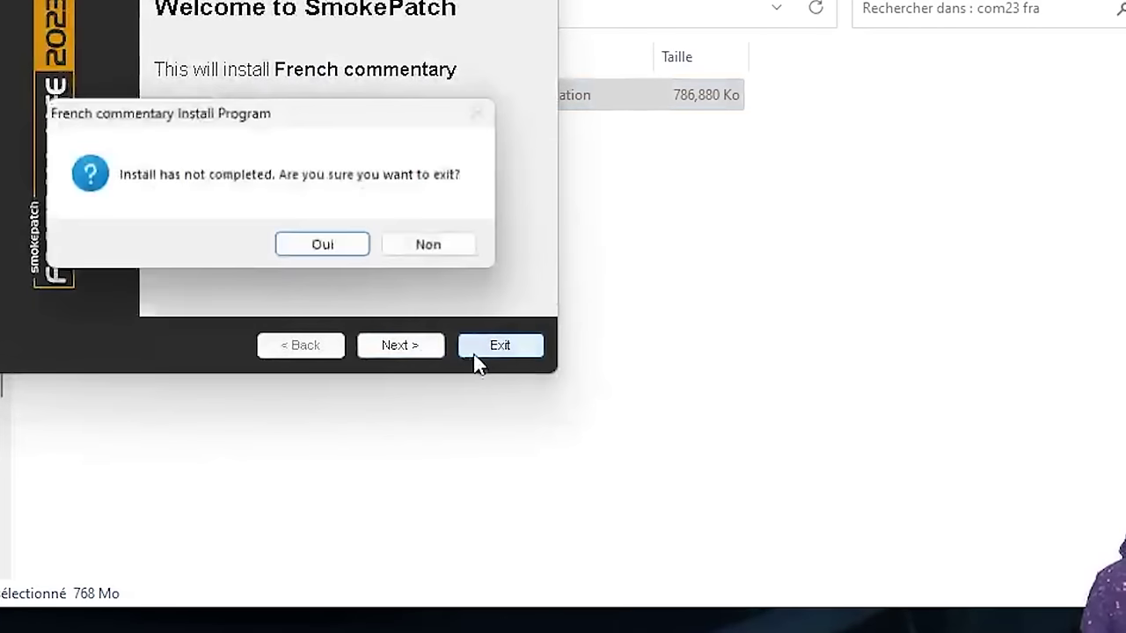
{"action": "left_click", "coordinate": [342, 251]}
{"action": "left_click", "coordinate": [352, 247]}
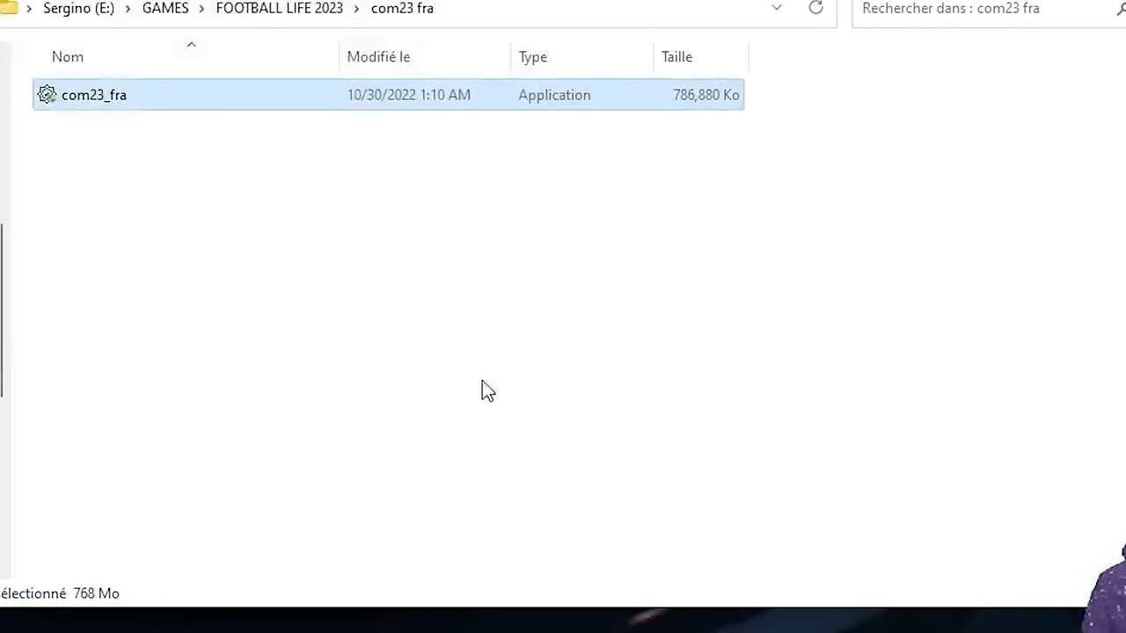
{"action": "key", "text": "alt+Up"}
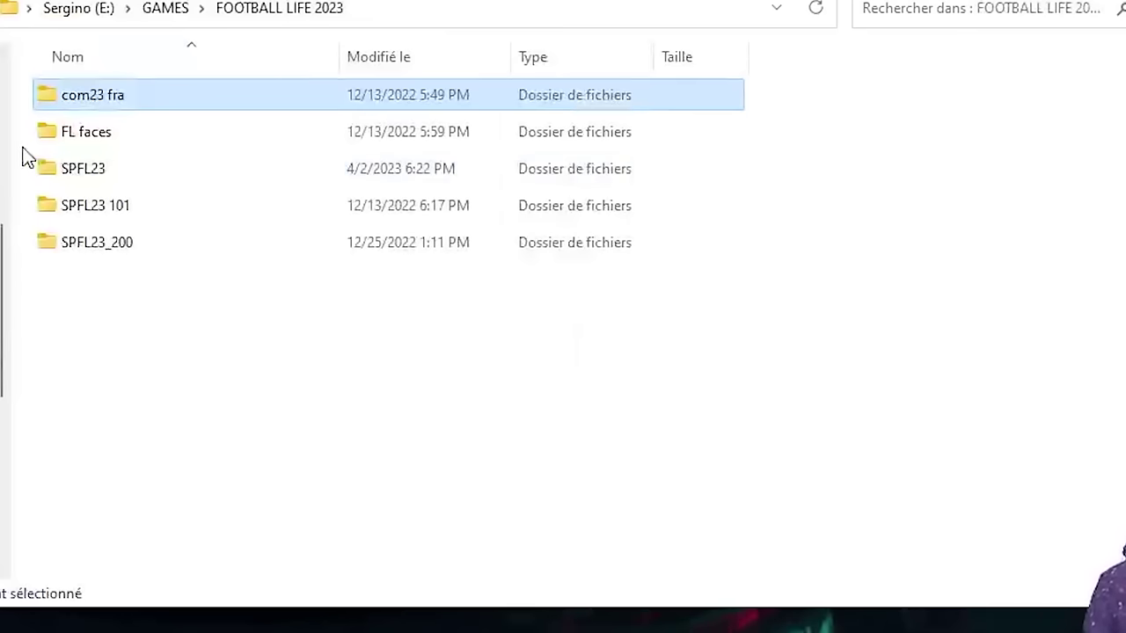
{"action": "left_click", "coordinate": [95, 134]}
{"action": "double_click", "coordinate": [91, 138]}
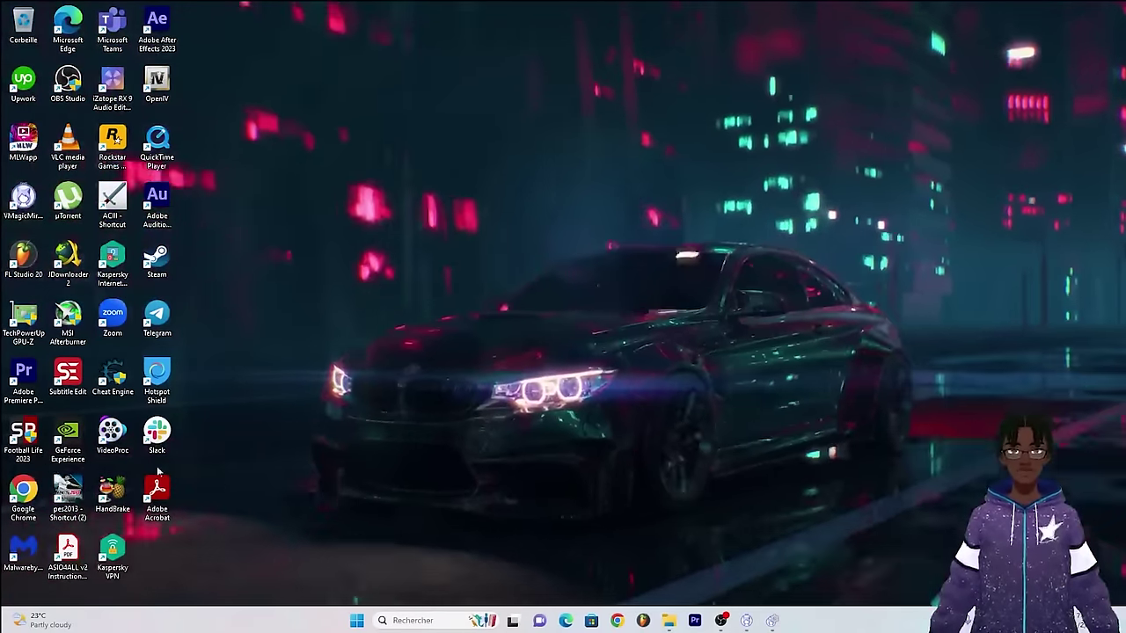
Open the file location of the Football Life 2023 desktop shortcut and look through the game's installation folder
{"action": "right_click", "coordinate": [34, 450]}
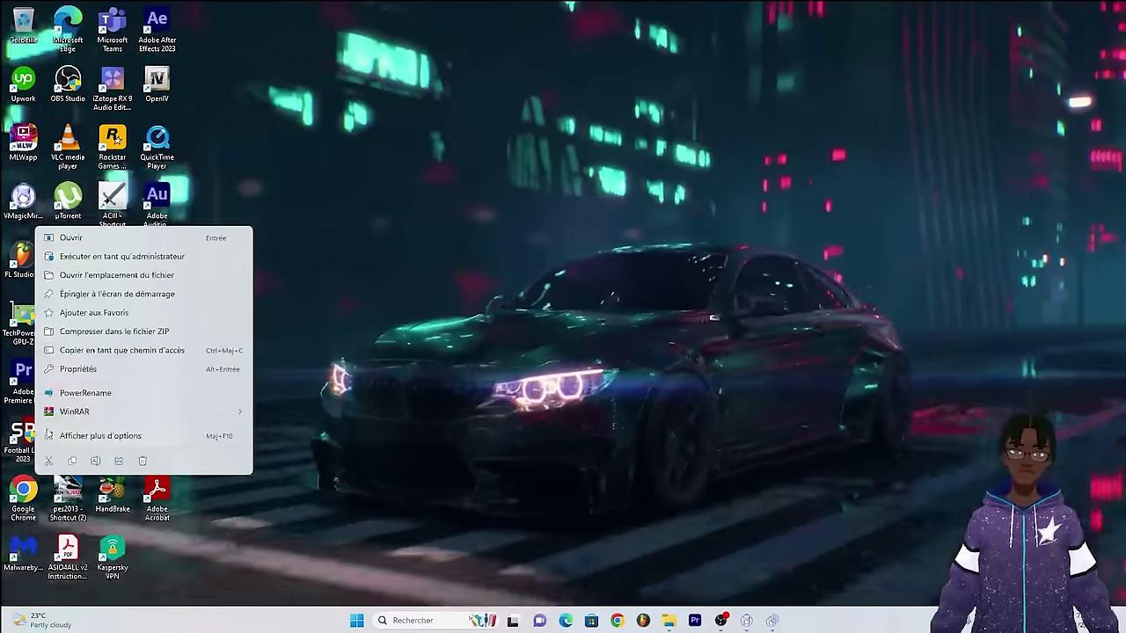
{"action": "left_click", "coordinate": [137, 276]}
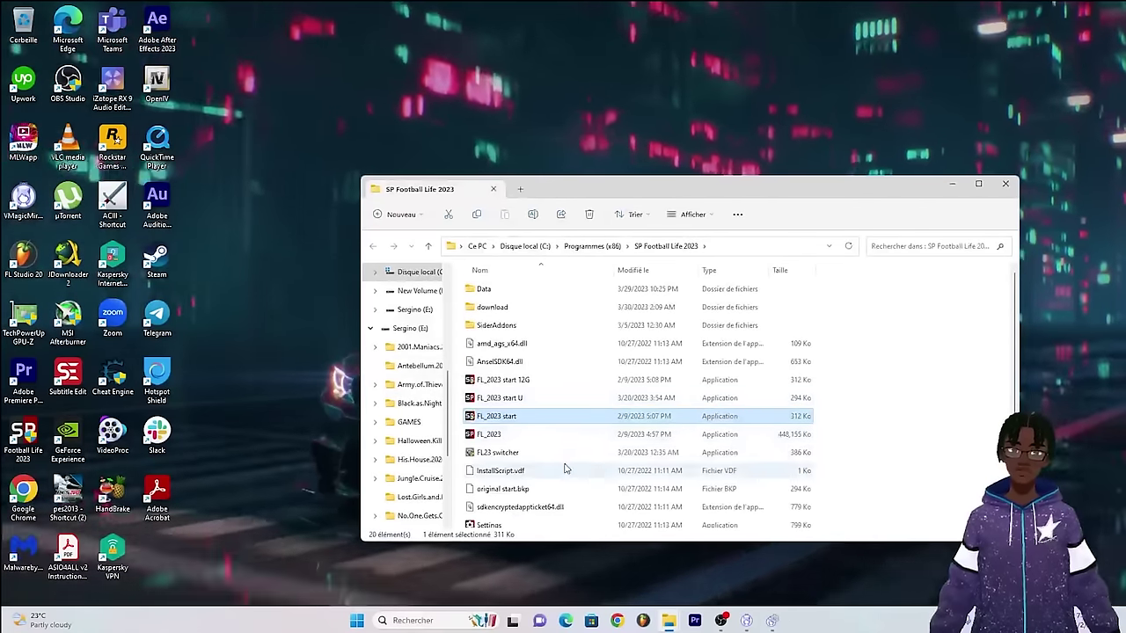
{"action": "scroll", "coordinate": [510, 470], "scroll_direction": "down", "scroll_amount": 2}
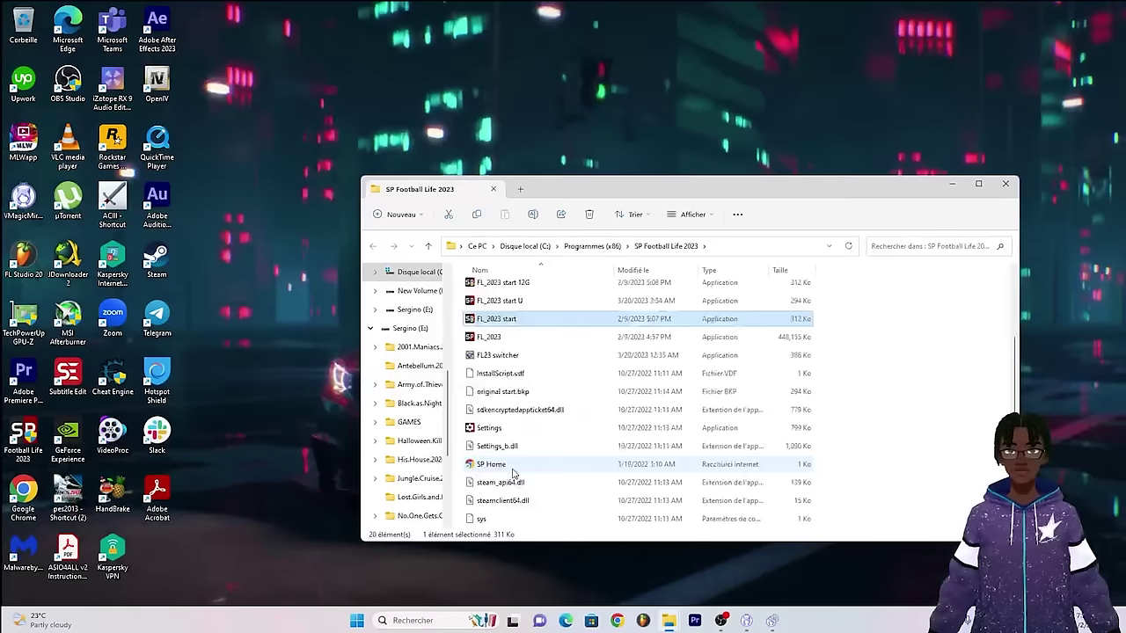
{"action": "scroll", "coordinate": [515, 475], "scroll_direction": "up", "scroll_amount": 2}
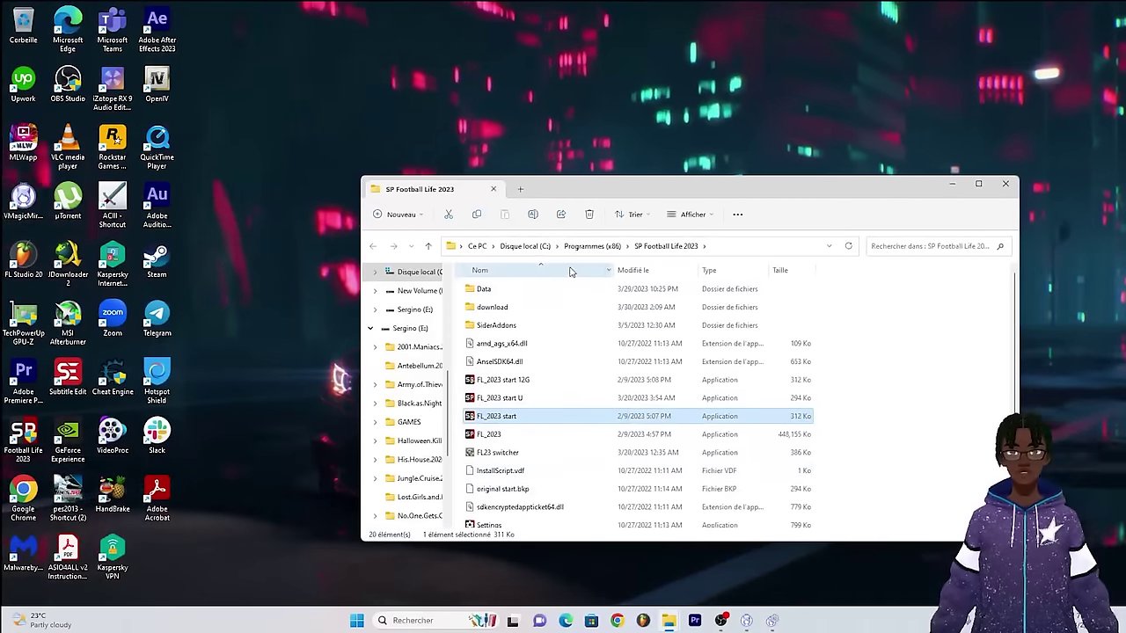
Browse from drive C through Programmes (x86) and SP Football Life 2023 into the download folder
{"action": "left_click", "coordinate": [525, 246]}
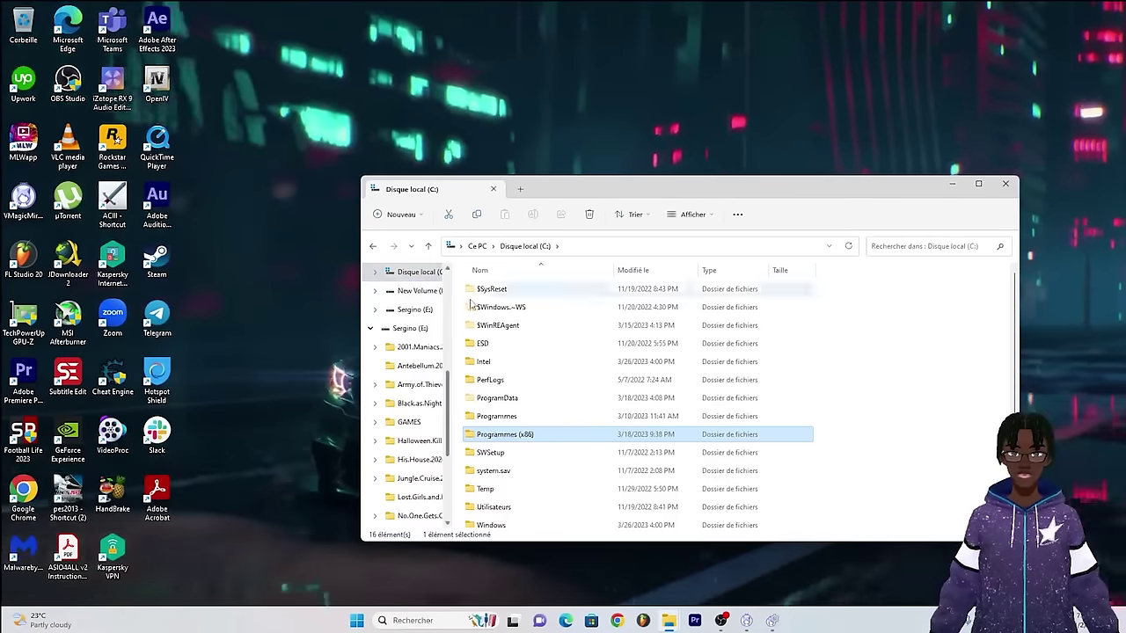
{"action": "double_click", "coordinate": [544, 435]}
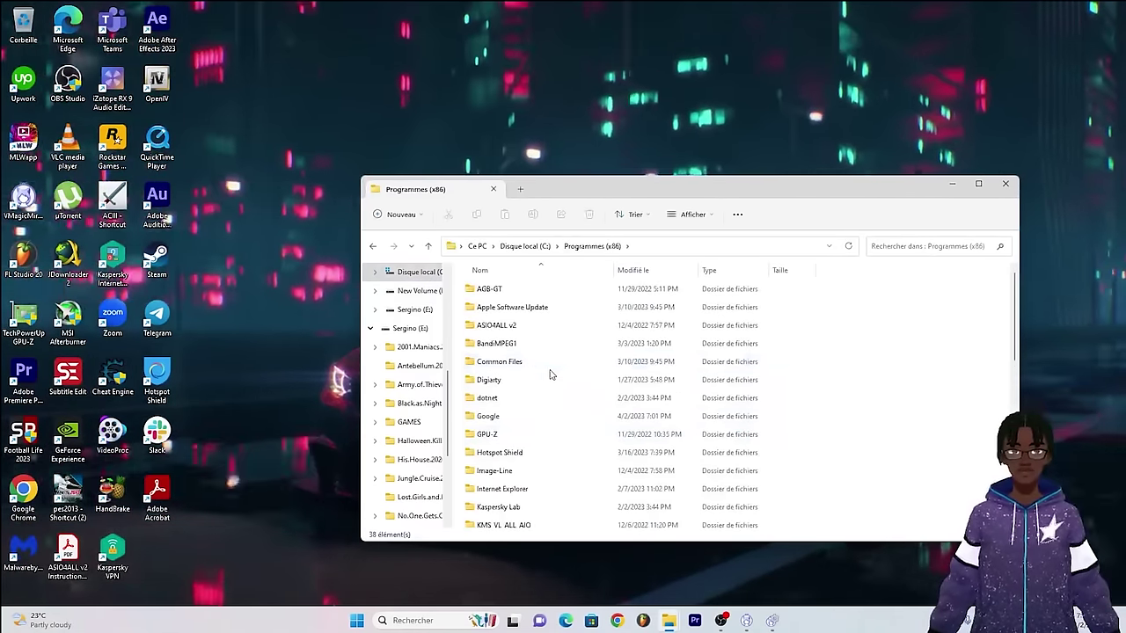
{"action": "scroll", "coordinate": [554, 407], "scroll_direction": "down", "scroll_amount": 1}
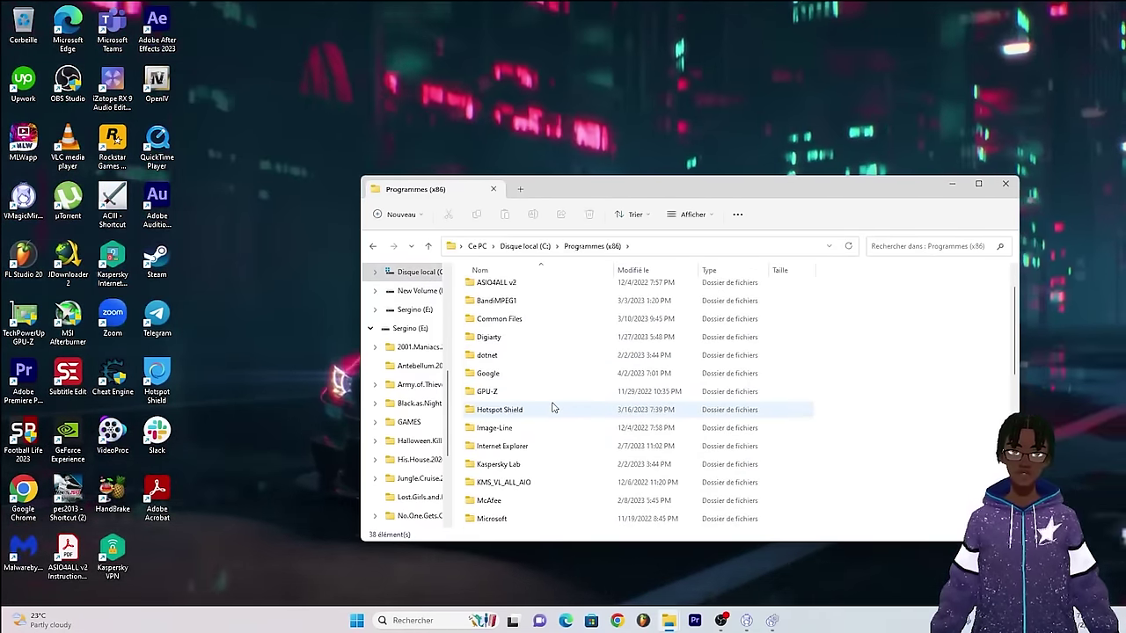
{"action": "scroll", "coordinate": [554, 407], "scroll_direction": "up", "scroll_amount": 1}
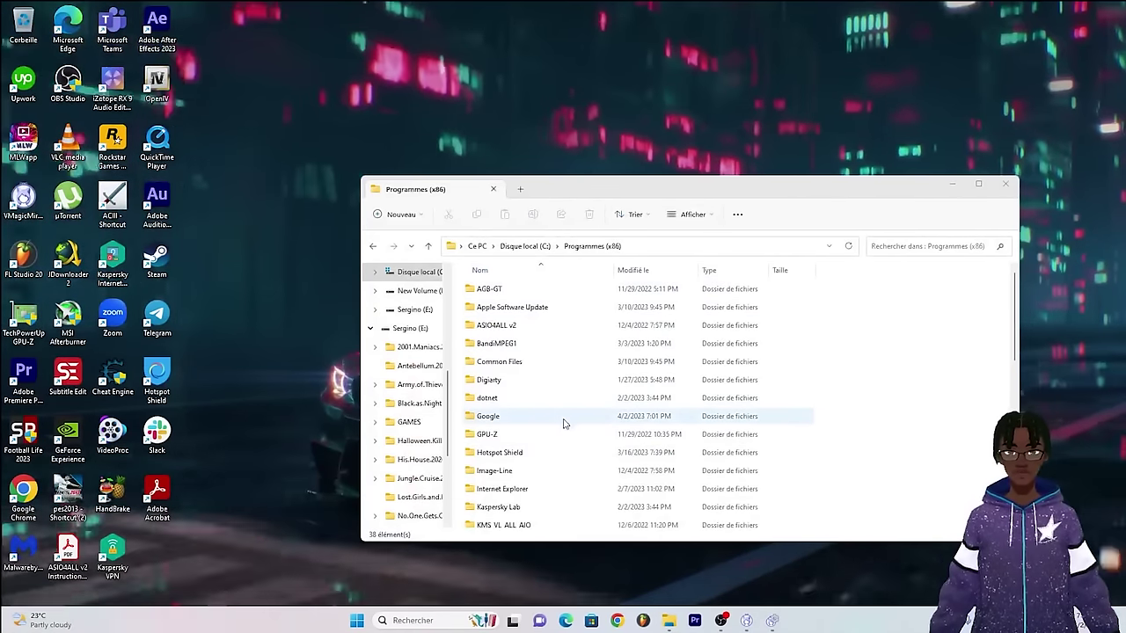
{"action": "key", "text": "s"}
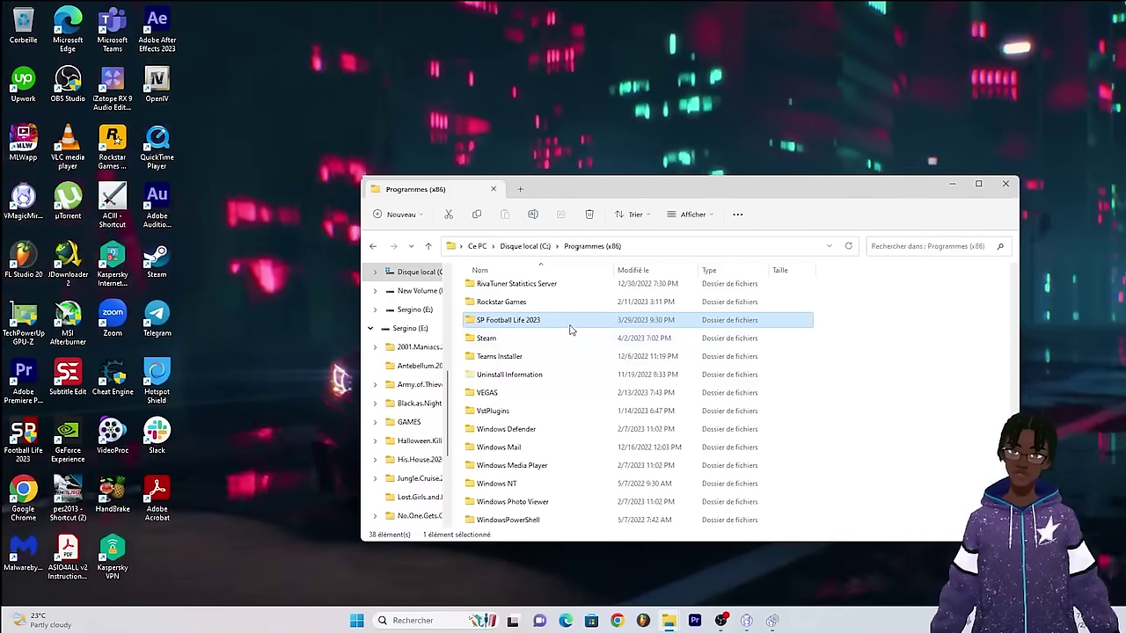
{"action": "double_click", "coordinate": [557, 322]}
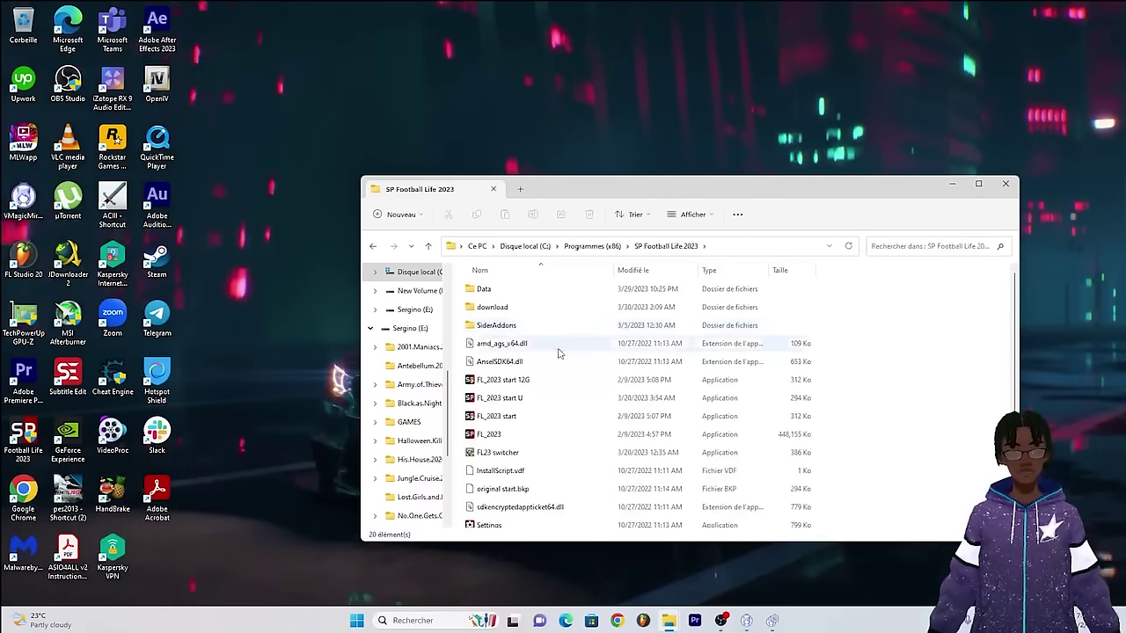
{"action": "left_click", "coordinate": [542, 312]}
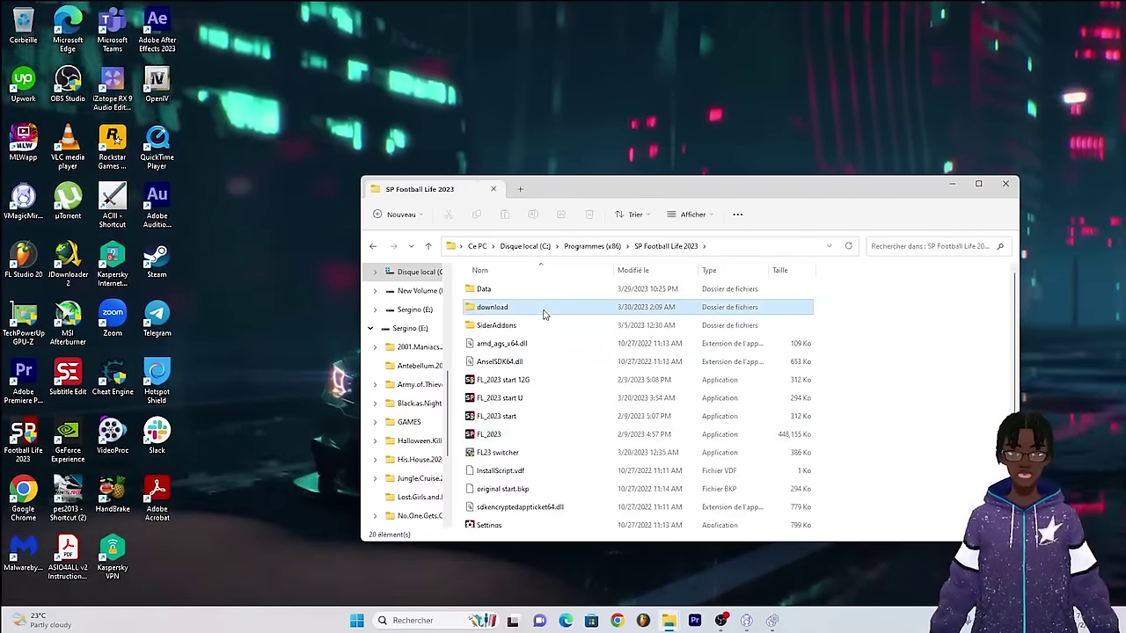
{"action": "double_click", "coordinate": [543, 310]}
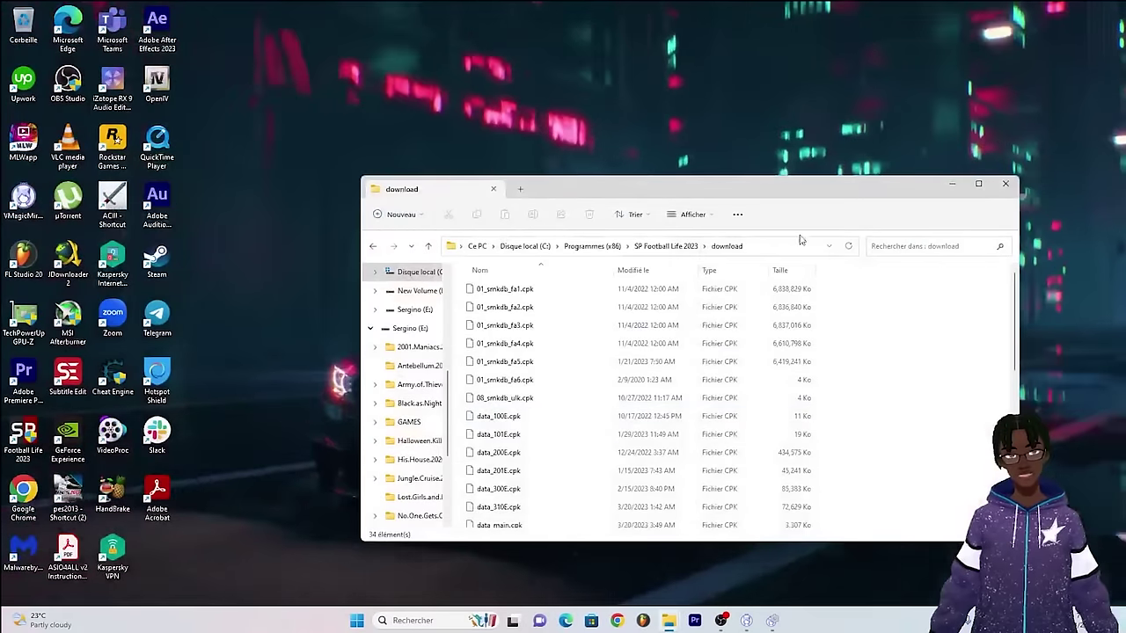
Check the archives in the FL faces window, minimize it and look through the CPK files in the download folder
{"action": "mouse_move", "coordinate": [668, 621]}
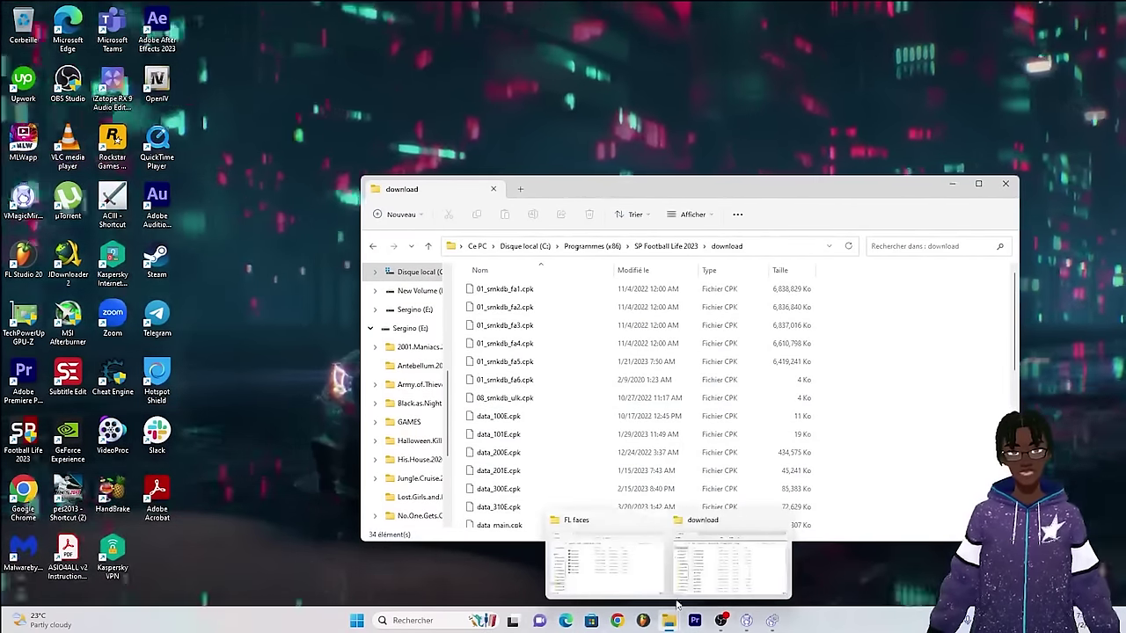
{"action": "left_click", "coordinate": [606, 567]}
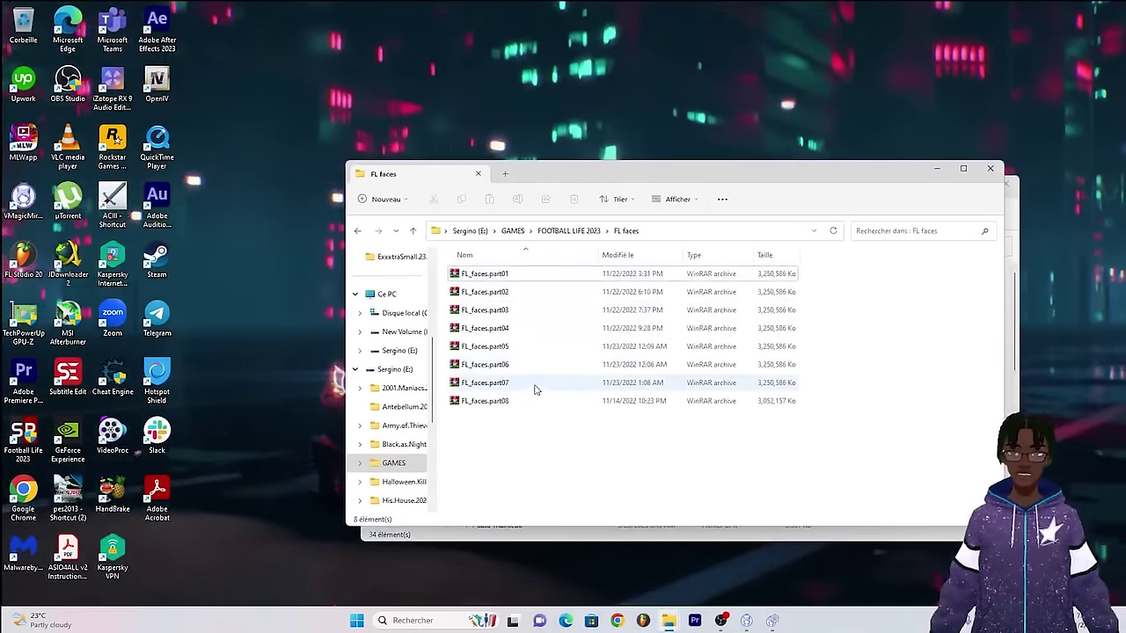
{"action": "left_click", "coordinate": [935, 170]}
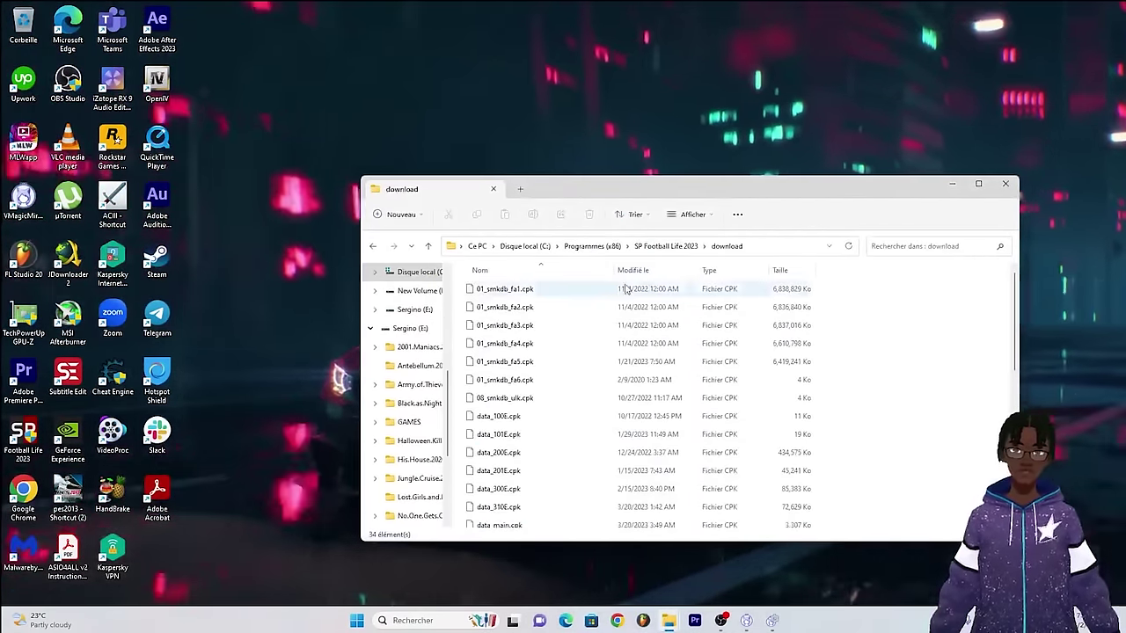
{"action": "left_click", "coordinate": [556, 344]}
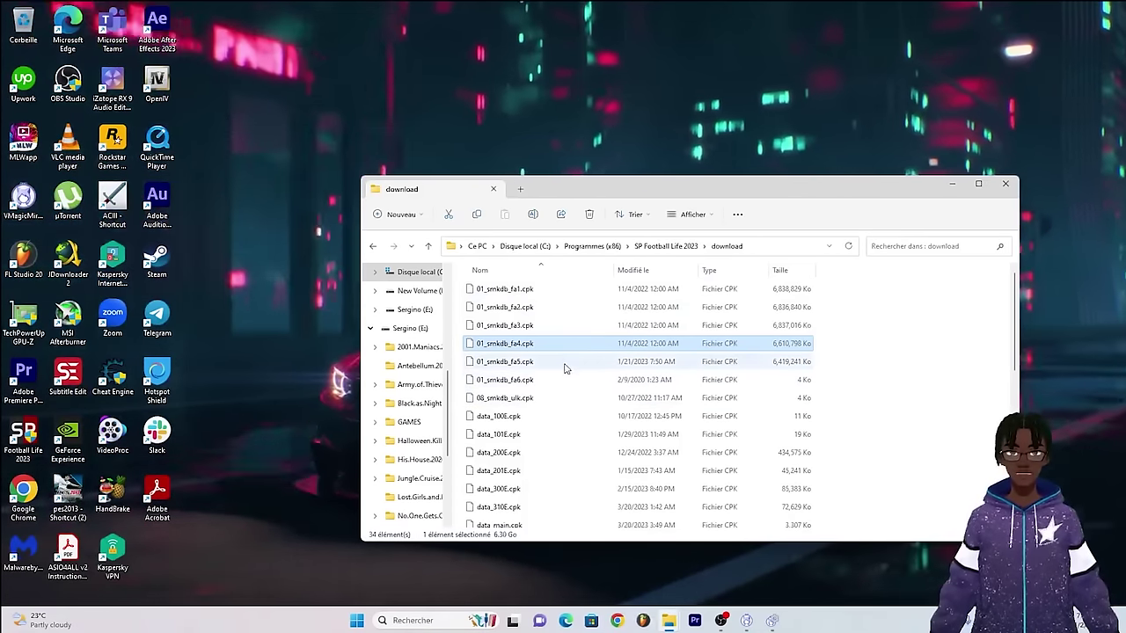
{"action": "scroll", "coordinate": [589, 326], "scroll_direction": "down", "scroll_amount": 3}
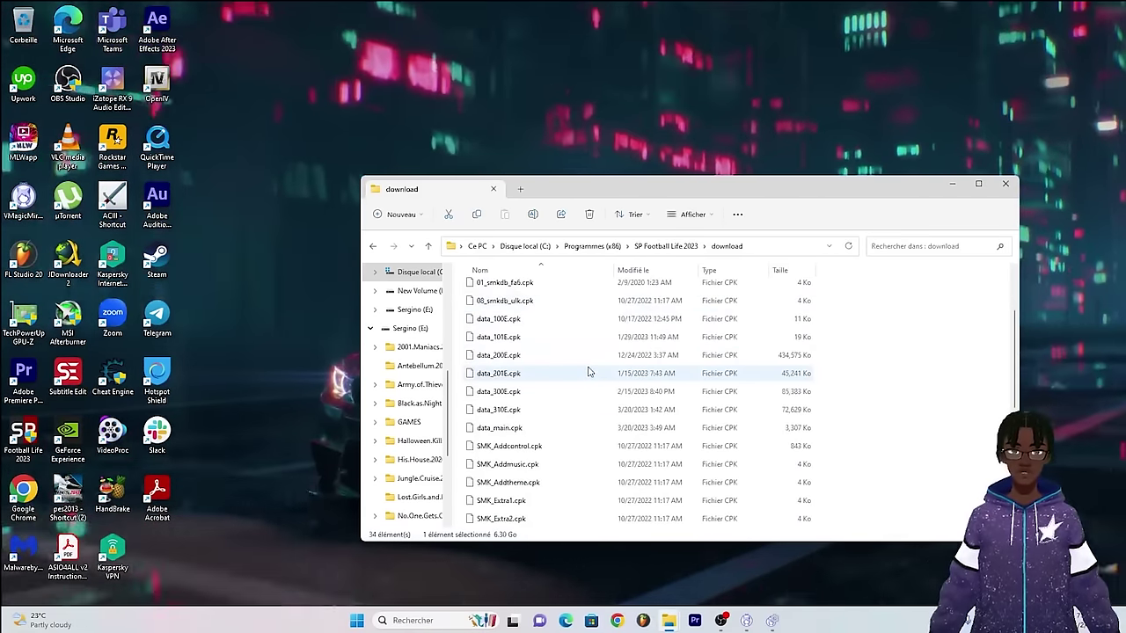
{"action": "scroll", "coordinate": [587, 374], "scroll_direction": "down", "scroll_amount": 4}
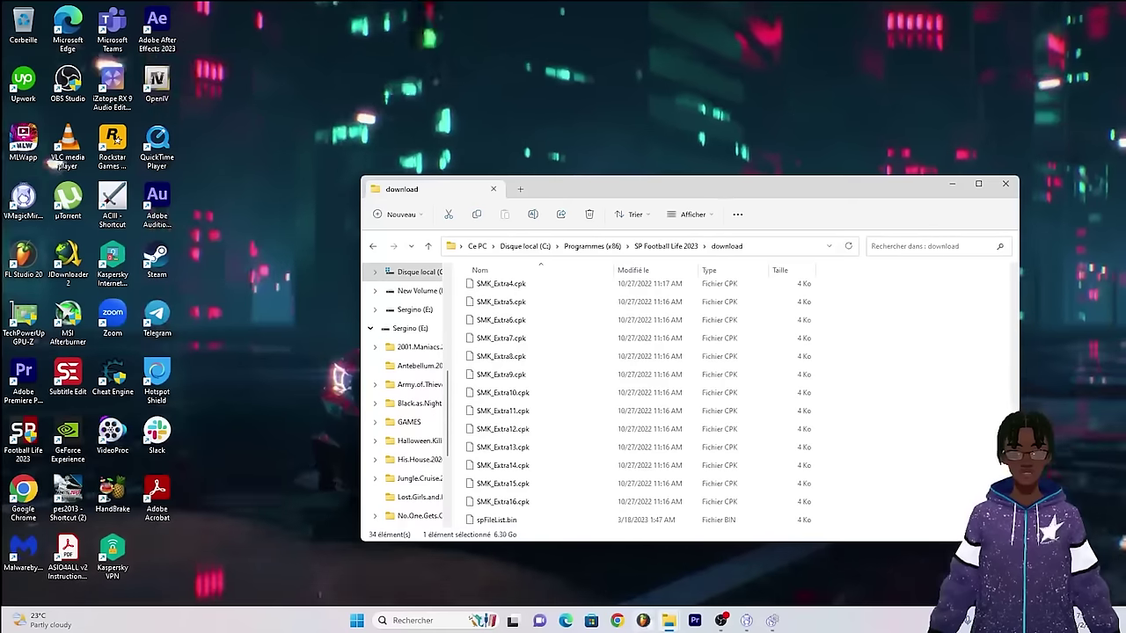
Open FL_faces.part01 from the FL faces folder in WinRAR, examine its 01_smkdb_fa CPK files and close the archive
{"action": "mouse_move", "coordinate": [668, 626]}
{"action": "left_click", "coordinate": [626, 559]}
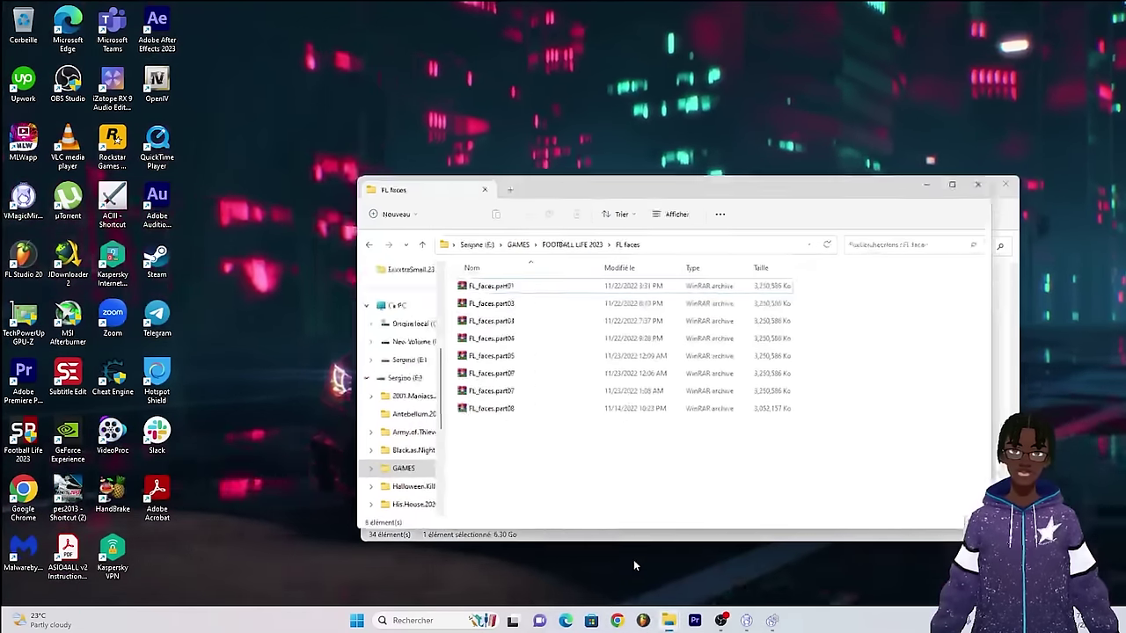
{"action": "double_click", "coordinate": [530, 275]}
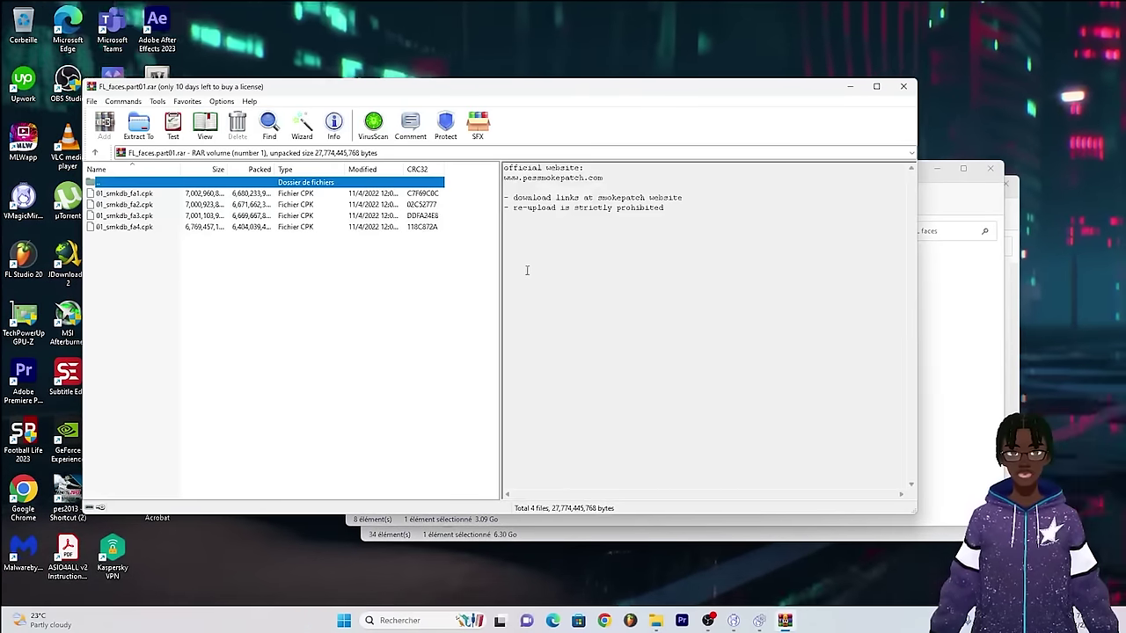
{"action": "left_click_drag", "start_coordinate": [139, 281], "coordinate": [188, 197]}
{"action": "right_click", "coordinate": [190, 206]}
{"action": "left_click", "coordinate": [106, 314]}
{"action": "left_click", "coordinate": [176, 255]}
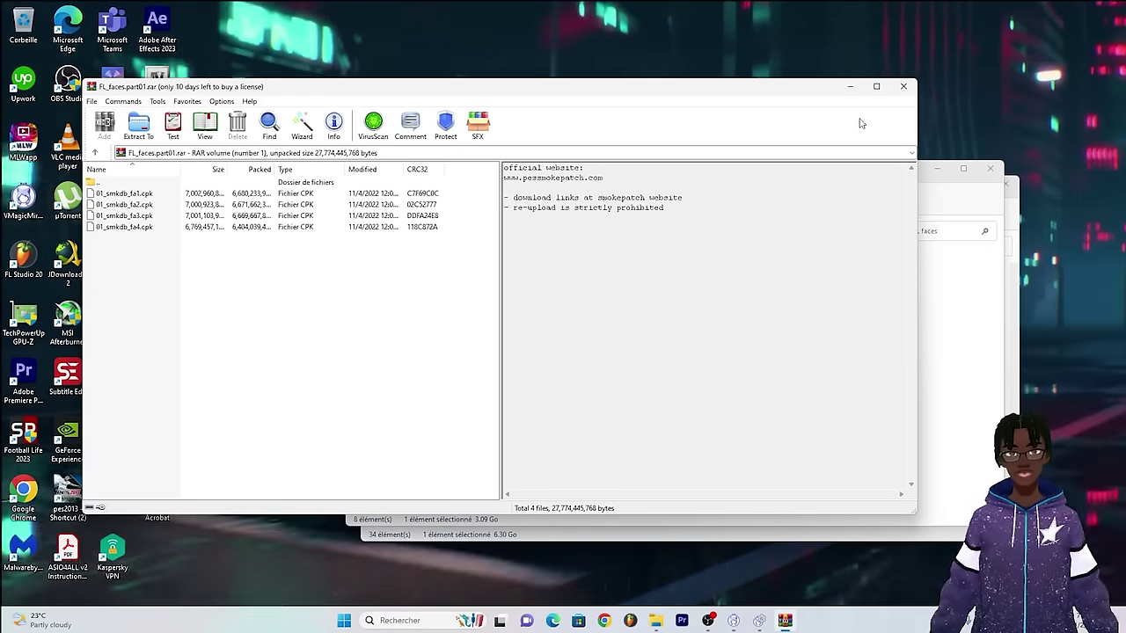
{"action": "left_click", "coordinate": [902, 86]}
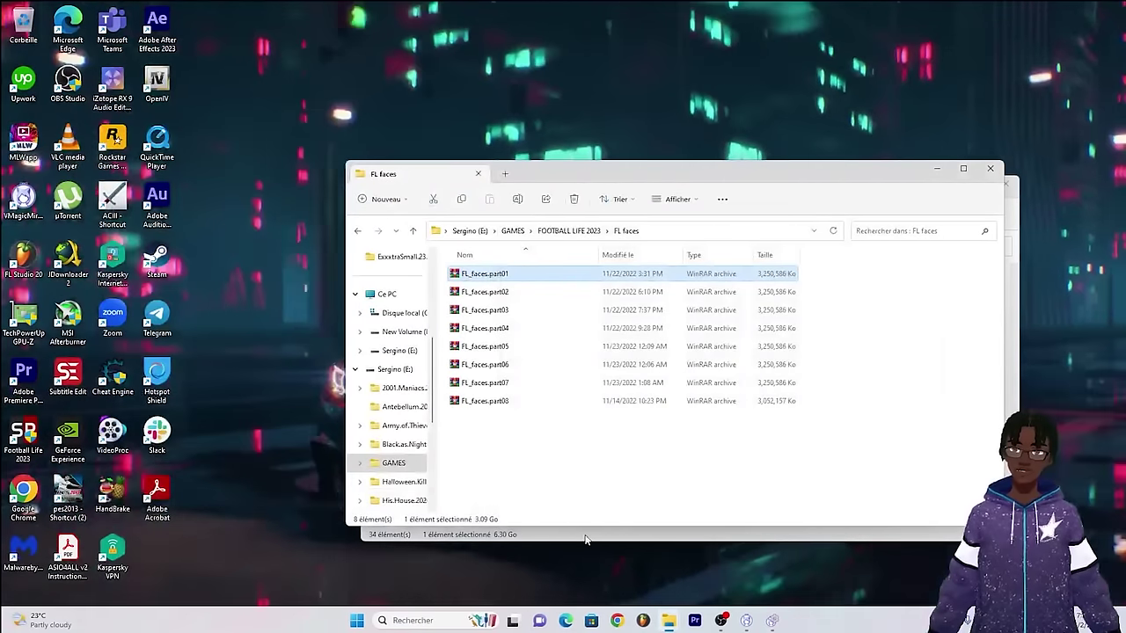
Review the files in the download folder, move its window lower on the desktop and bring the FL faces window to the front
{"action": "key", "text": "alt+Tab"}
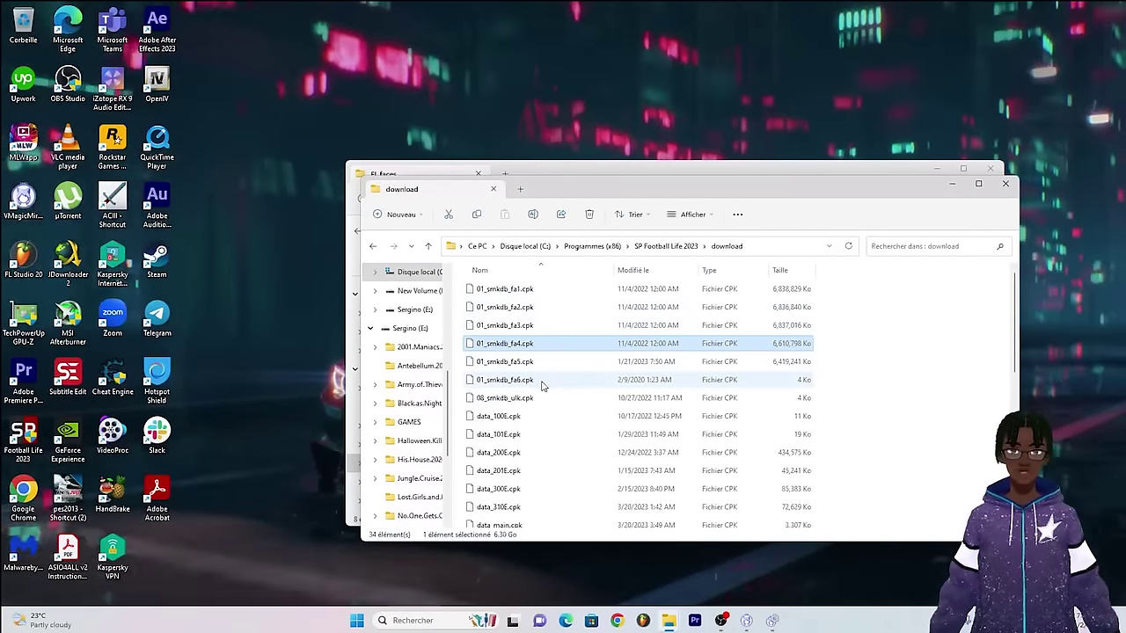
{"action": "scroll", "coordinate": [558, 414], "scroll_direction": "down", "scroll_amount": 2}
{"action": "scroll", "coordinate": [557, 414], "scroll_direction": "down", "scroll_amount": 3}
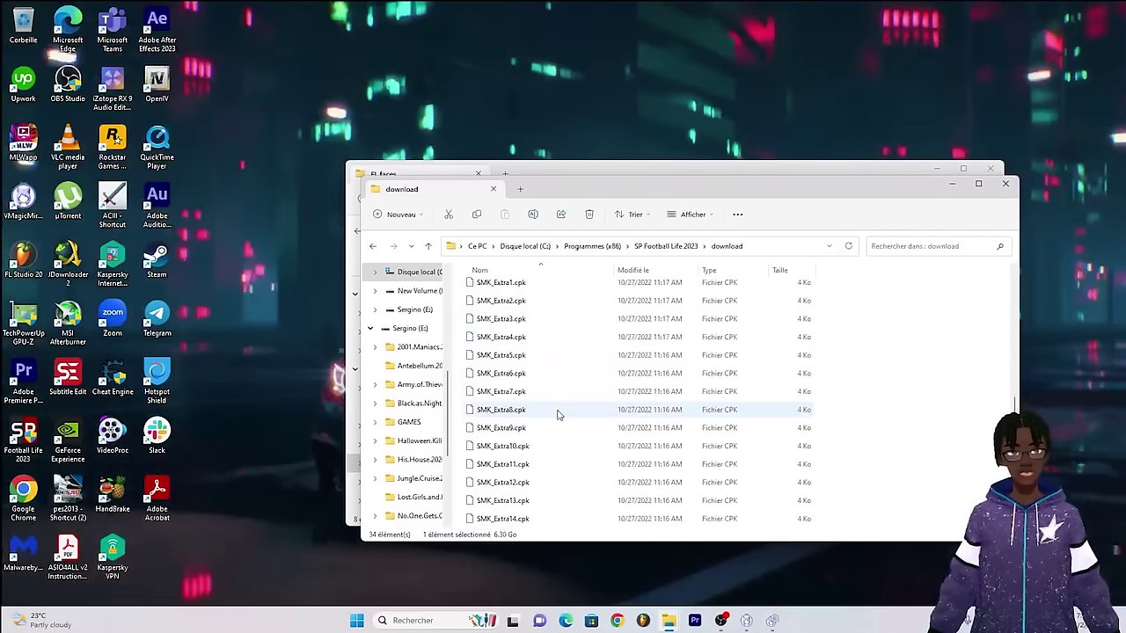
{"action": "scroll", "coordinate": [564, 455], "scroll_direction": "up", "scroll_amount": 5}
{"action": "scroll", "coordinate": [563, 455], "scroll_direction": "up", "scroll_amount": 2}
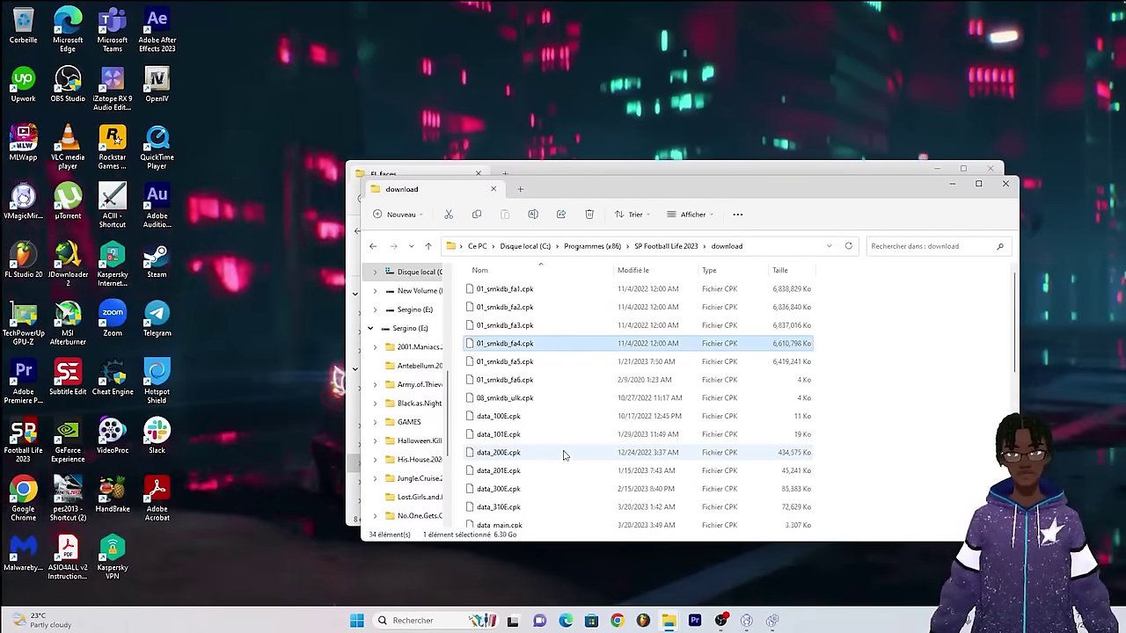
{"action": "left_click_drag", "start_coordinate": [688, 193], "coordinate": [675, 361]}
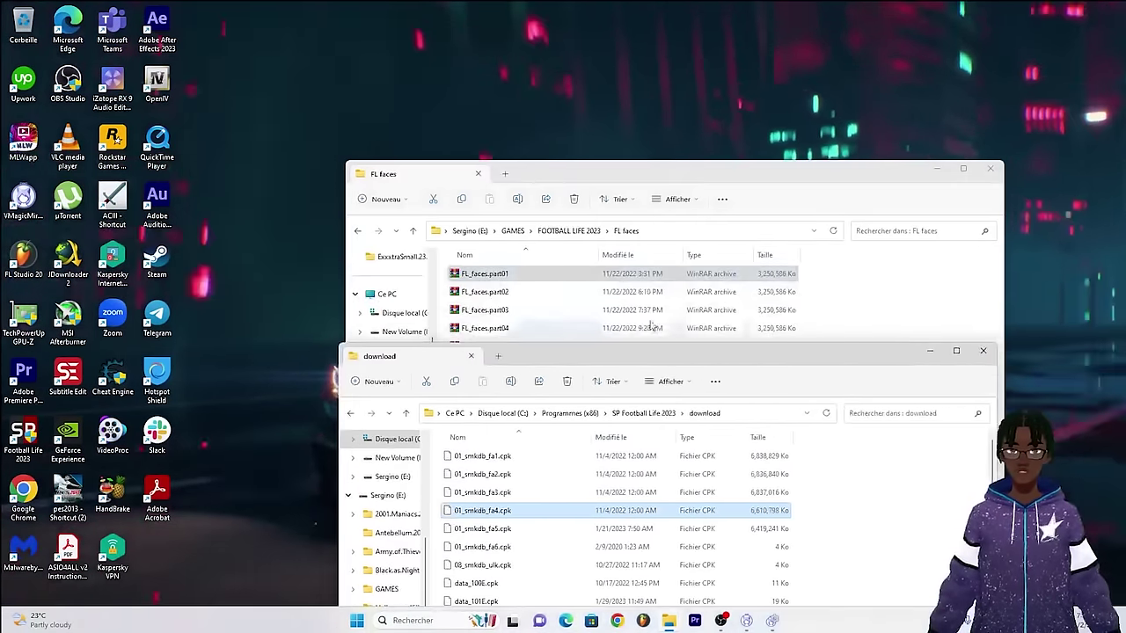
{"action": "left_click", "coordinate": [678, 179]}
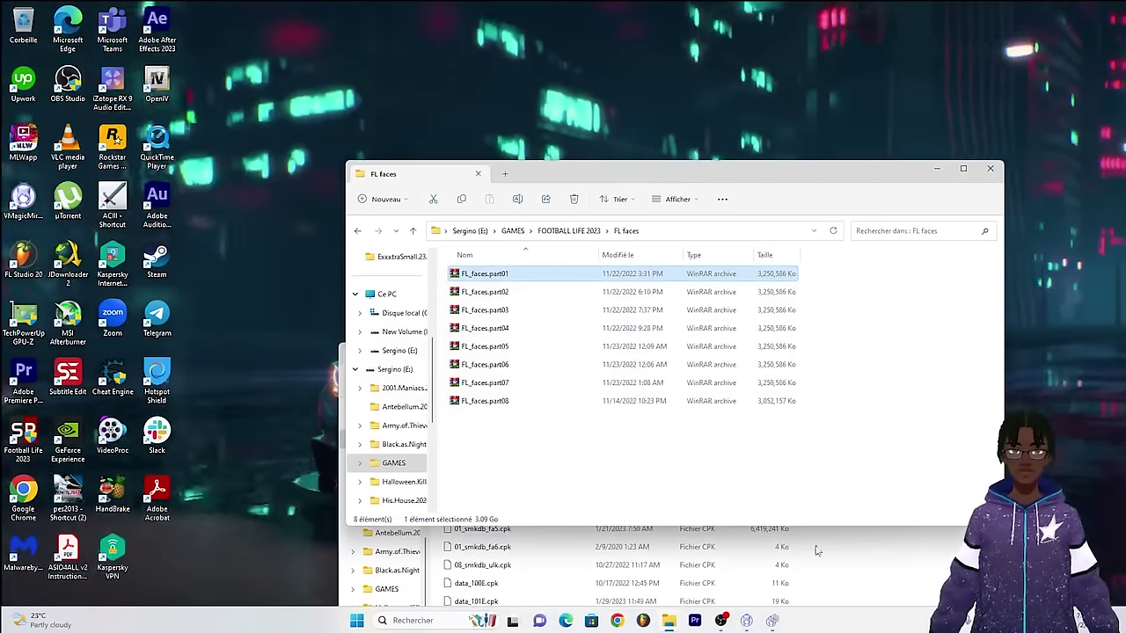
Move the download folder window higher on the desktop and return to the SP Football Life 2023 folder
{"action": "left_click", "coordinate": [924, 578]}
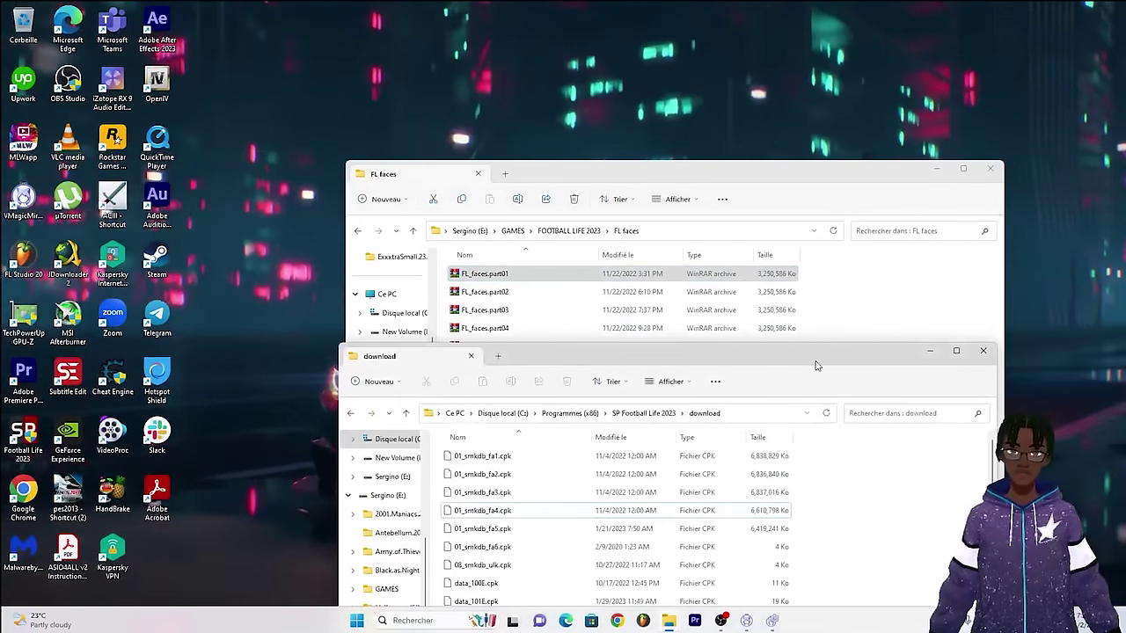
{"action": "left_click_drag", "start_coordinate": [816, 362], "coordinate": [795, 221]}
{"action": "left_click", "coordinate": [330, 272]}
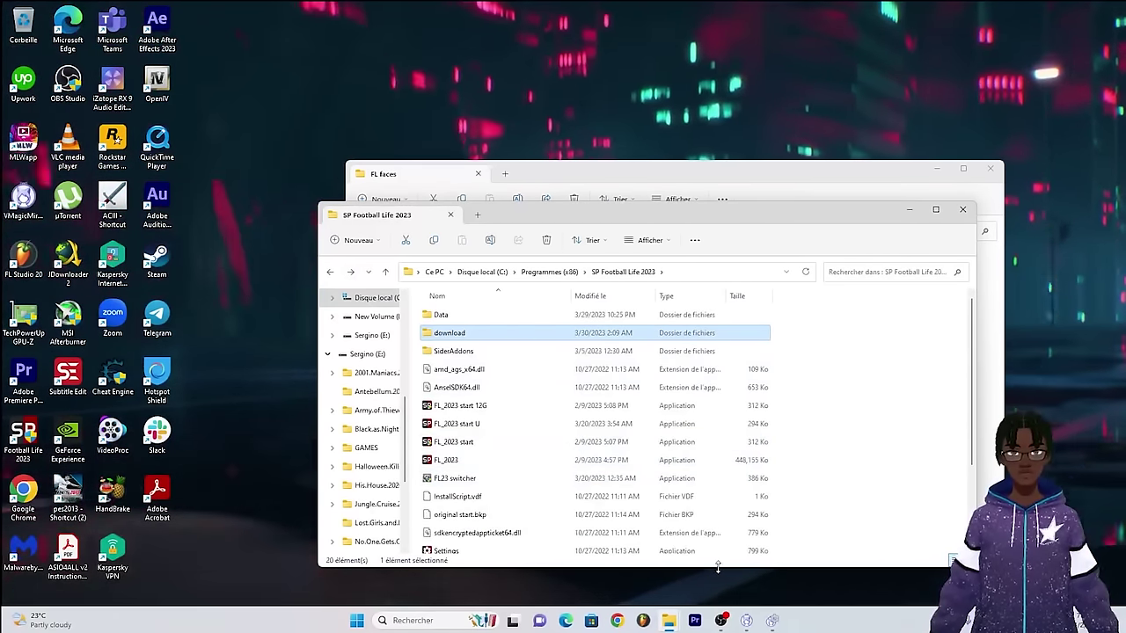
Look through the files in the SP Football Life 2023 folder, comparing the FL_2023 and FL_2023 start applications
{"action": "scroll", "coordinate": [613, 503], "scroll_direction": "down", "scroll_amount": 1}
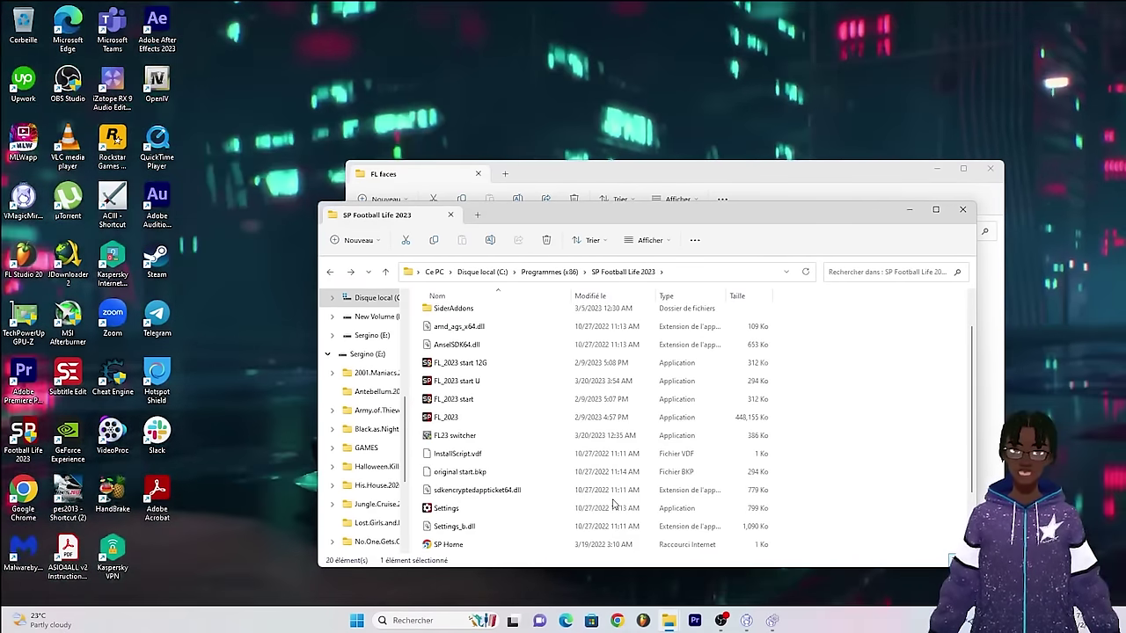
{"action": "double_click", "coordinate": [613, 503]}
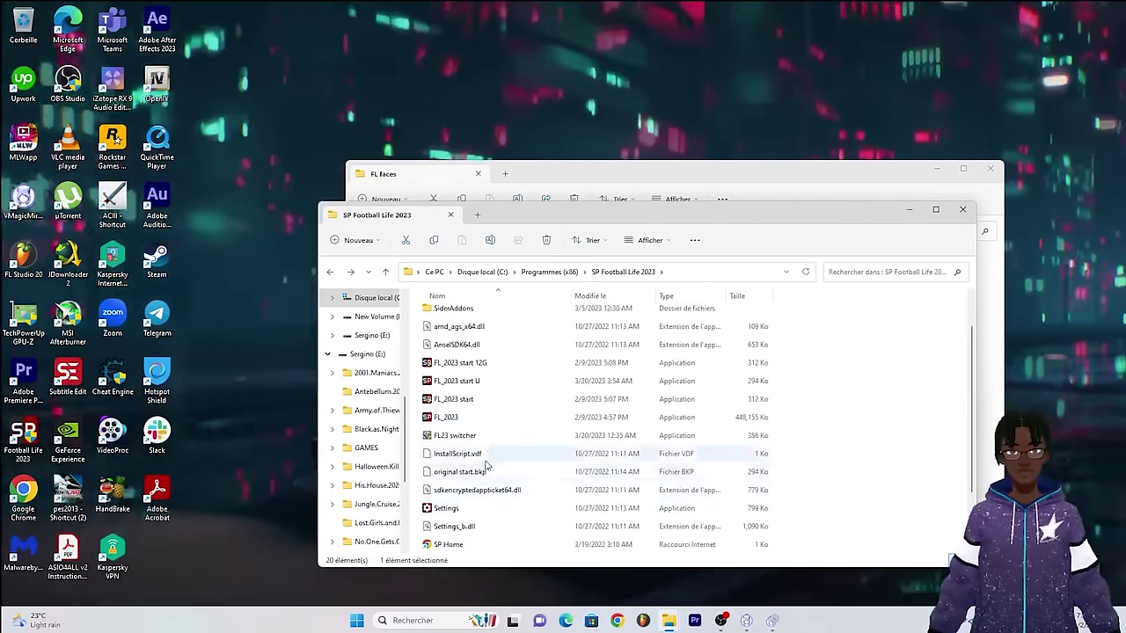
{"action": "left_click", "coordinate": [474, 418]}
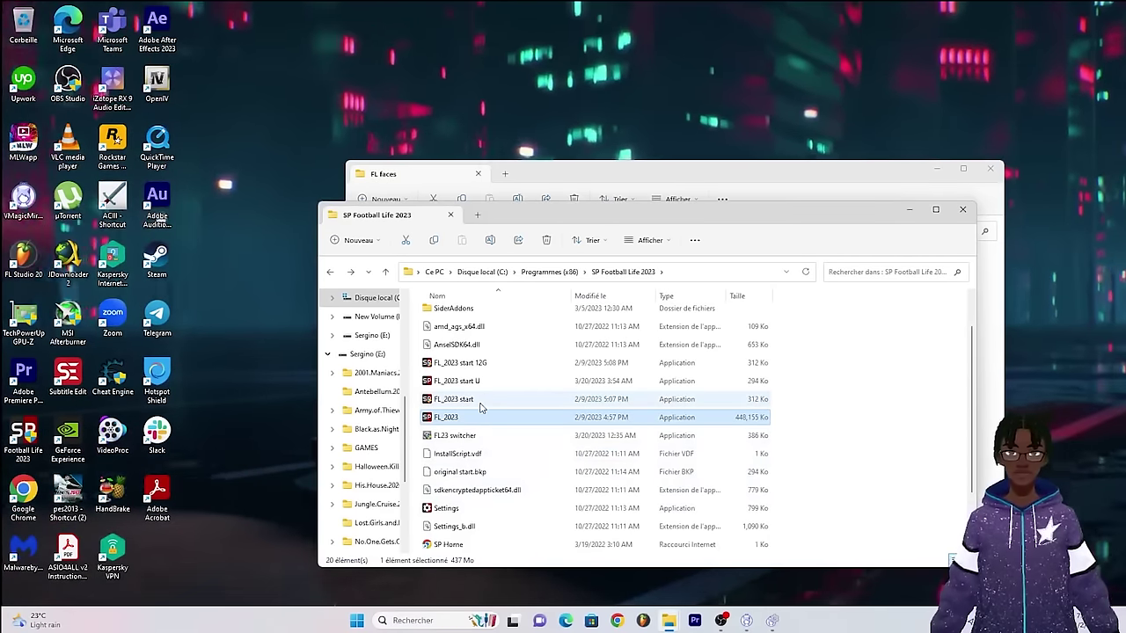
{"action": "left_click", "coordinate": [481, 400]}
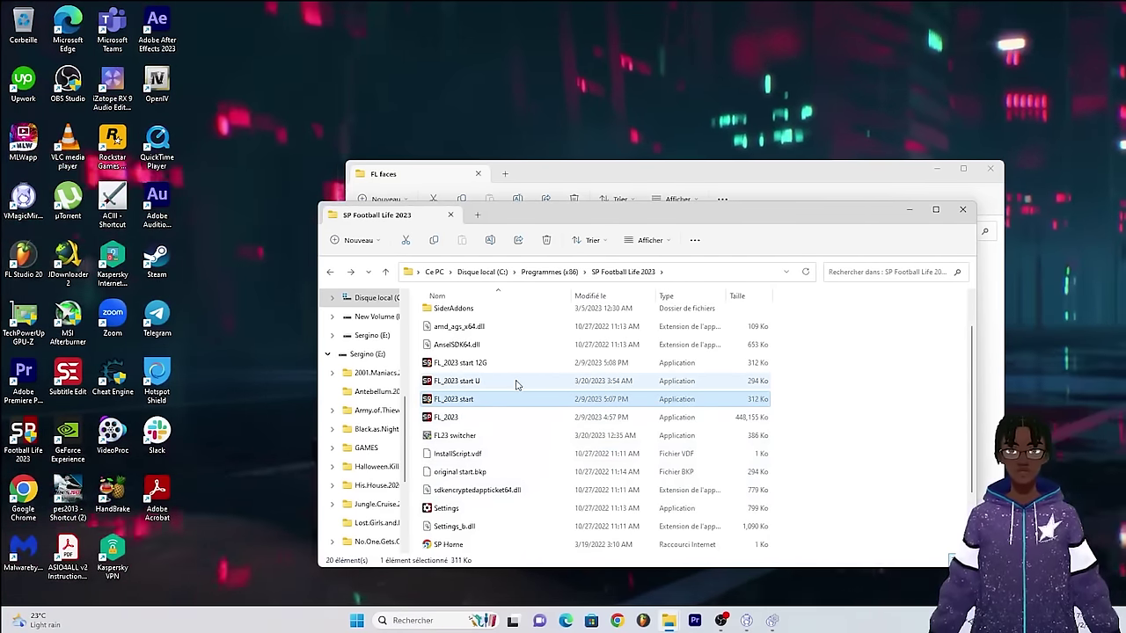
{"action": "left_click", "coordinate": [462, 418]}
{"action": "left_click", "coordinate": [482, 403]}
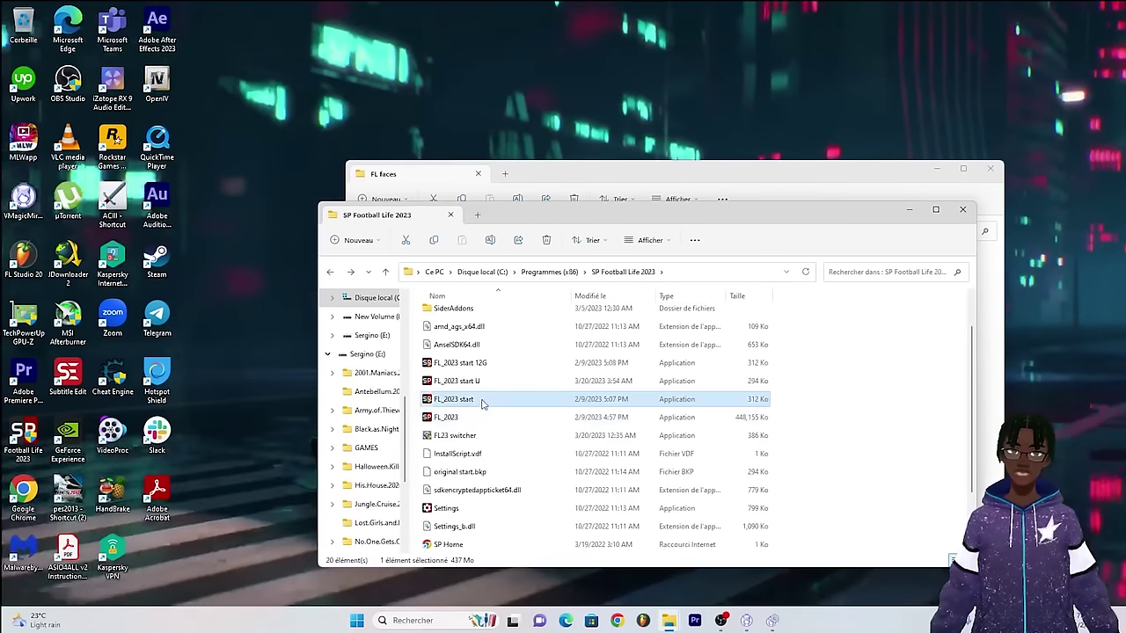
{"action": "scroll", "coordinate": [598, 448], "scroll_direction": "down", "scroll_amount": 2}
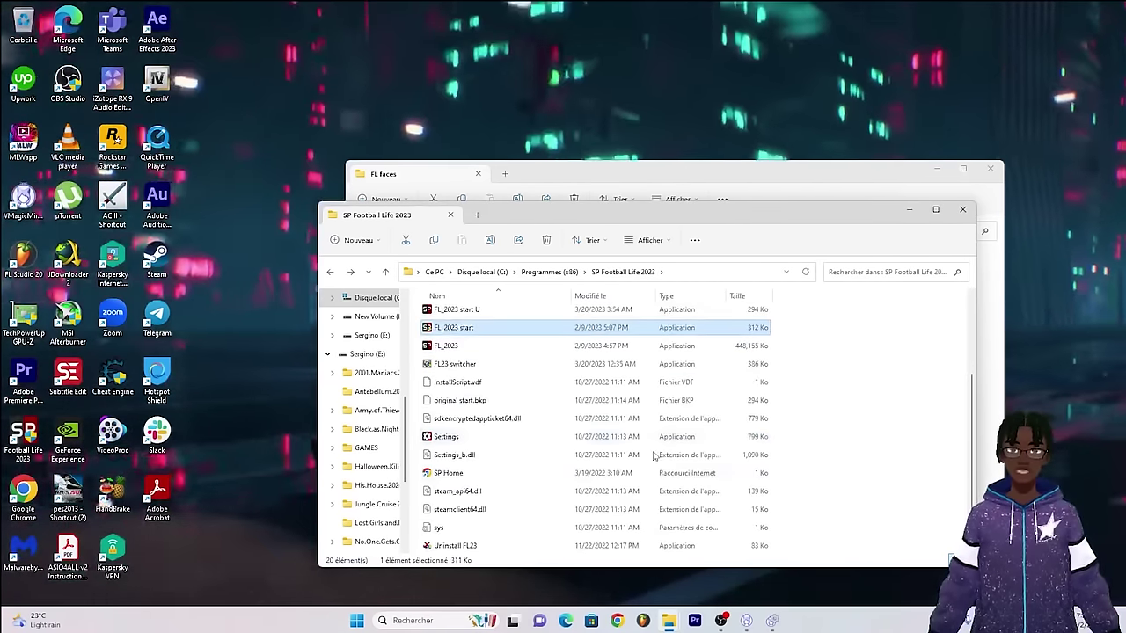
{"action": "scroll", "coordinate": [653, 455], "scroll_direction": "up", "scroll_amount": 3}
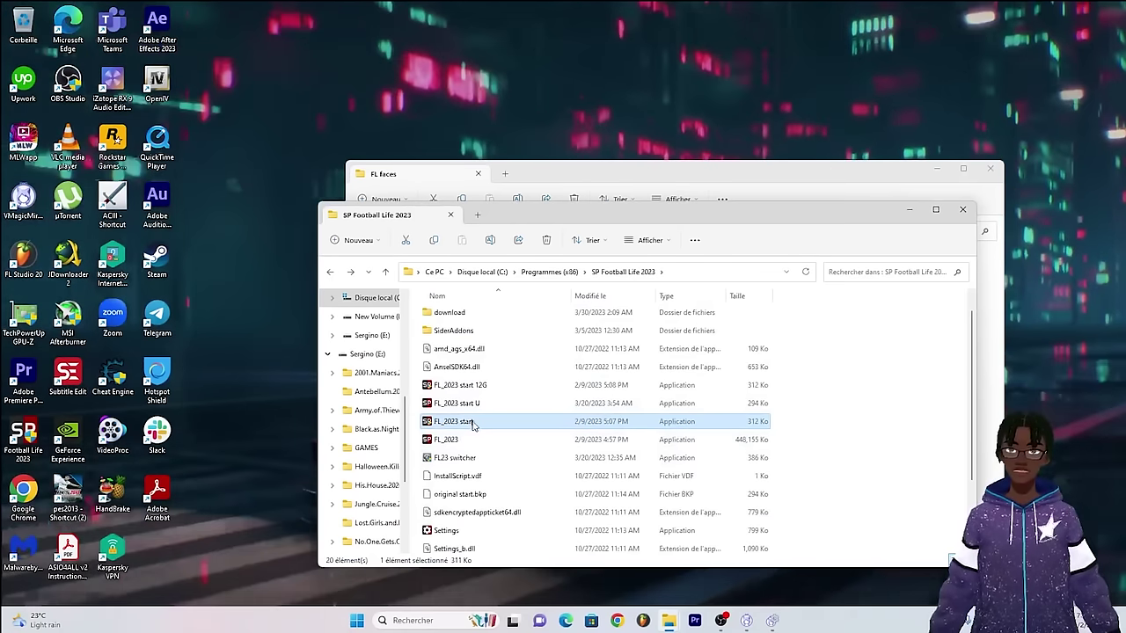
Run FL23 switcher, apply the Standard PES 21 gameplay to the SP Football Life 2023 installation folder and exit the switcher
{"action": "left_click", "coordinate": [459, 459]}
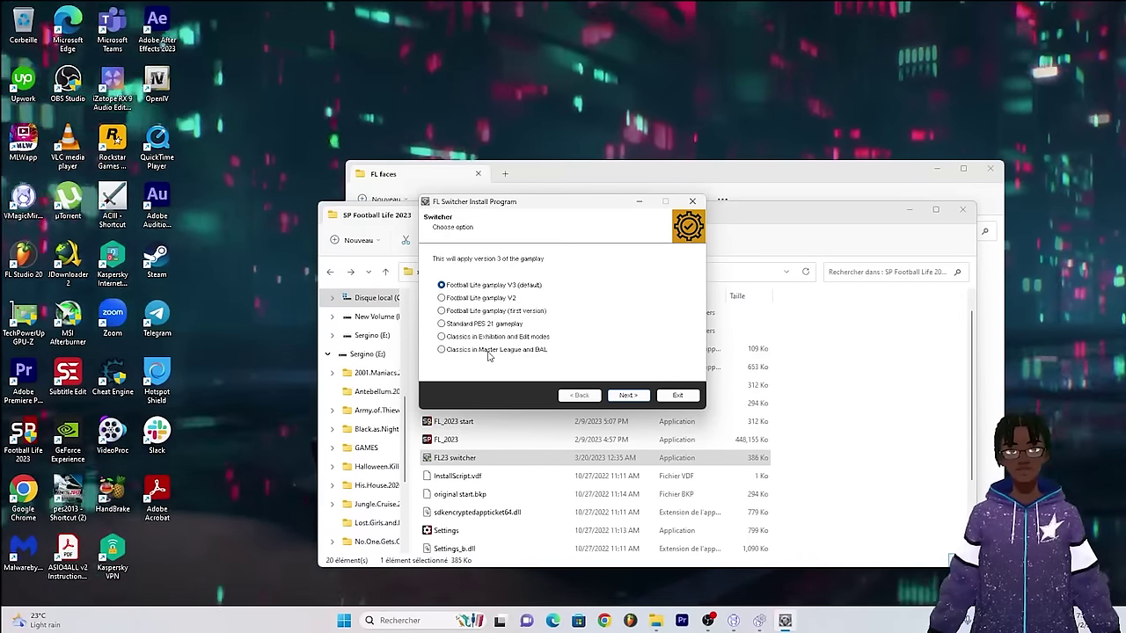
{"action": "left_click", "coordinate": [489, 351]}
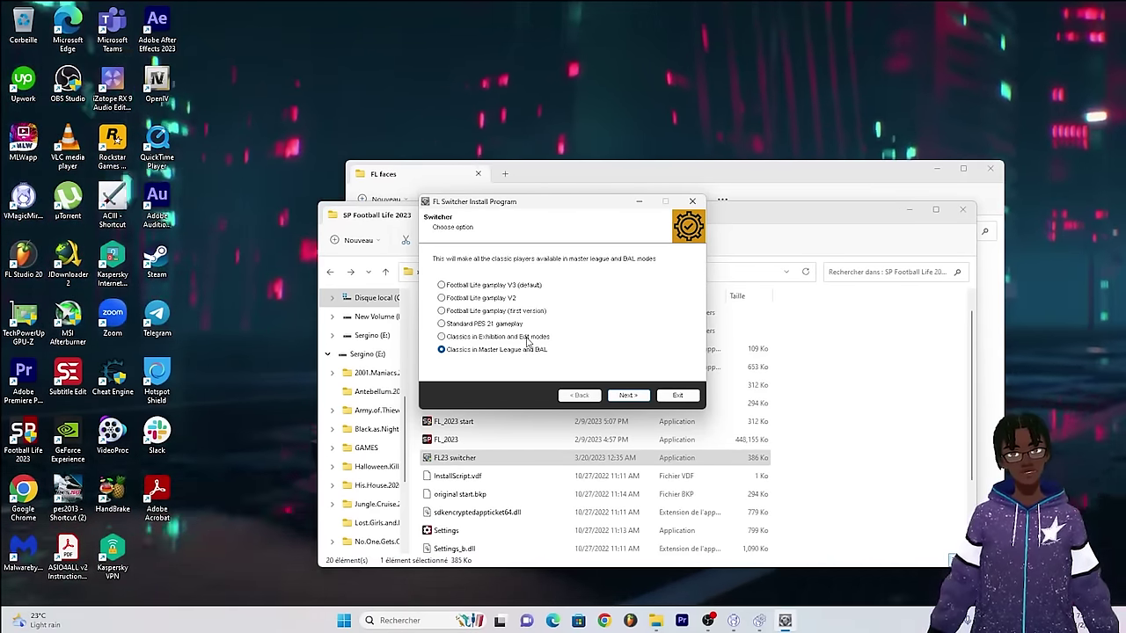
{"action": "left_click", "coordinate": [456, 325]}
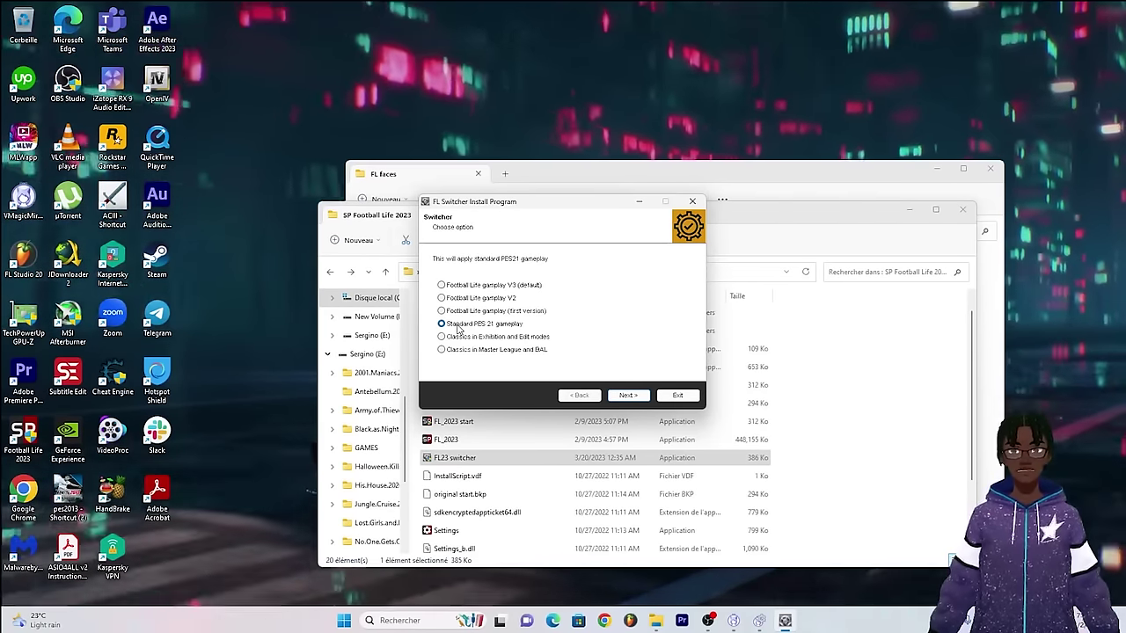
{"action": "left_click", "coordinate": [475, 312]}
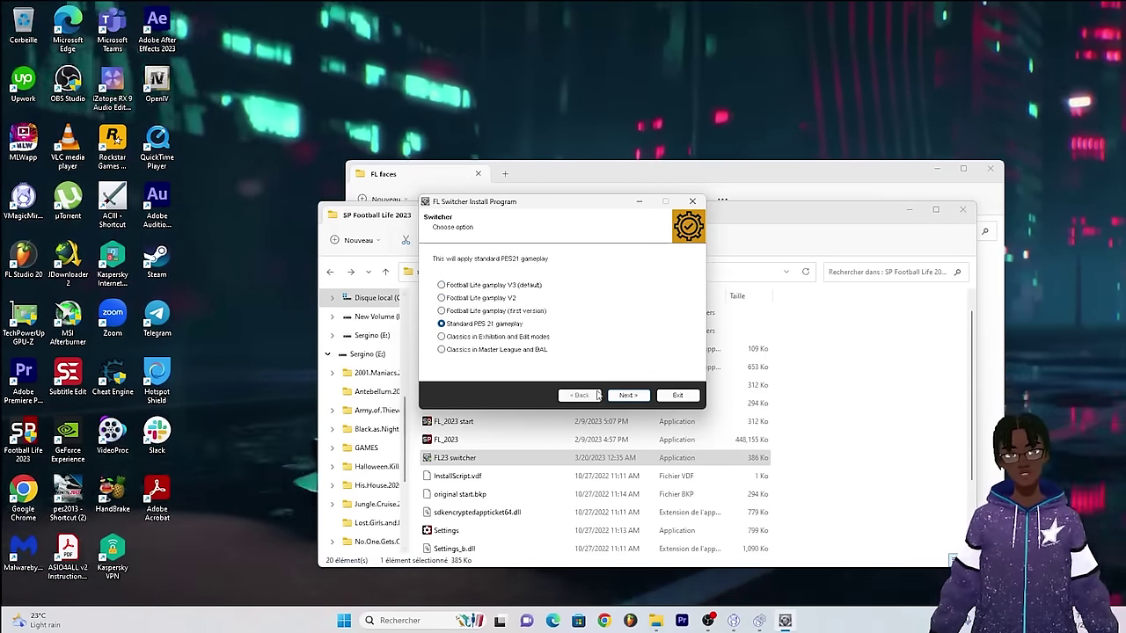
{"action": "left_click", "coordinate": [622, 399]}
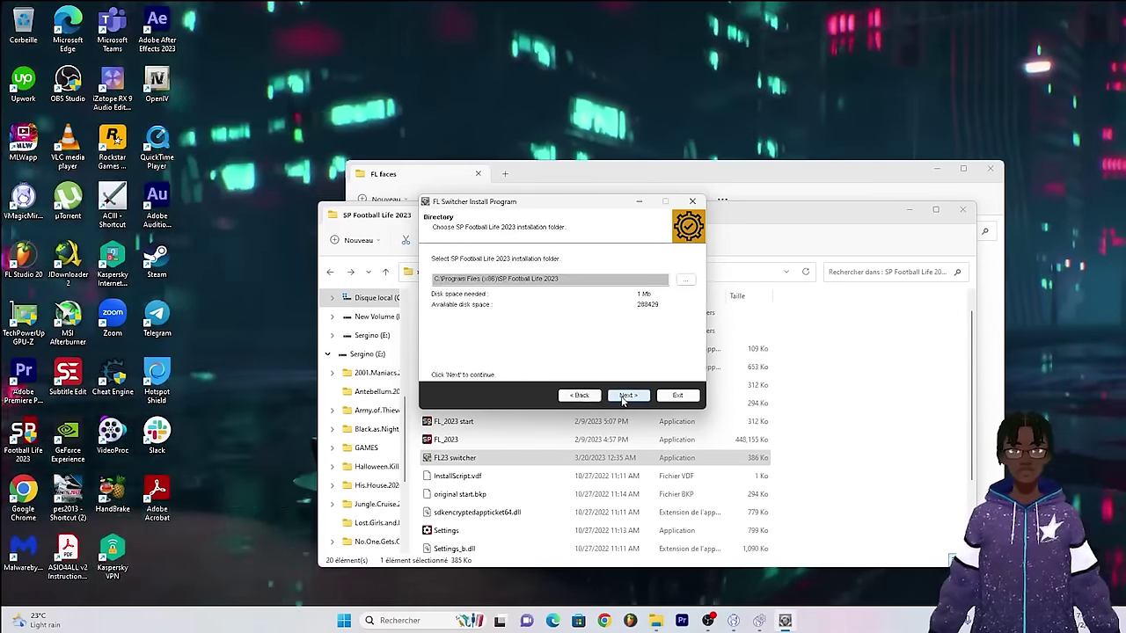
{"action": "left_click", "coordinate": [623, 397]}
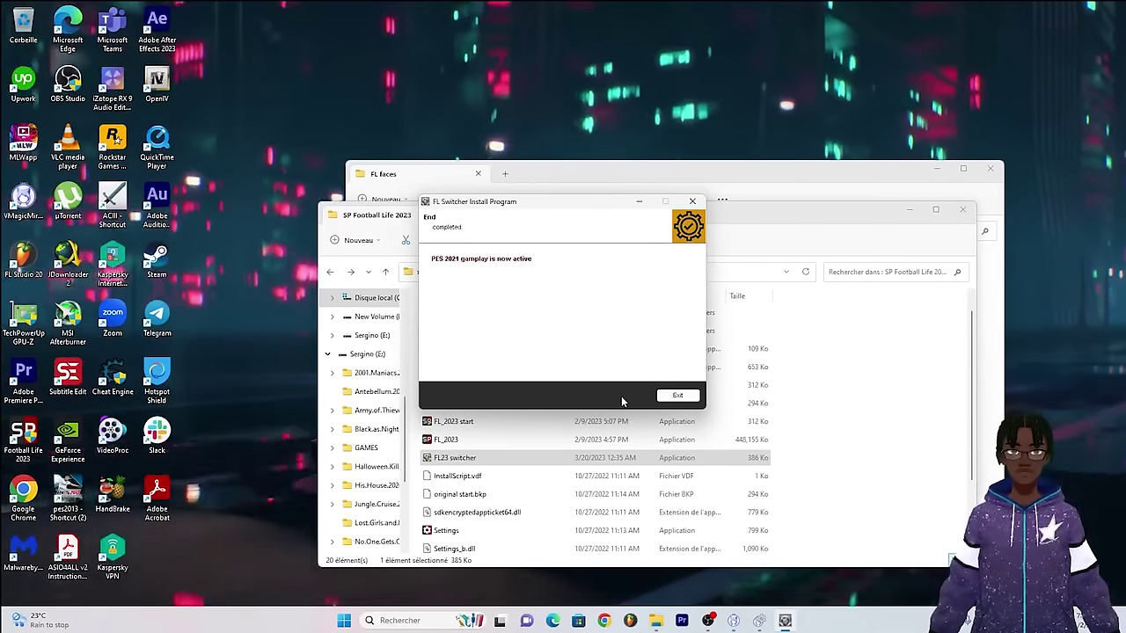
{"action": "left_click", "coordinate": [676, 396]}
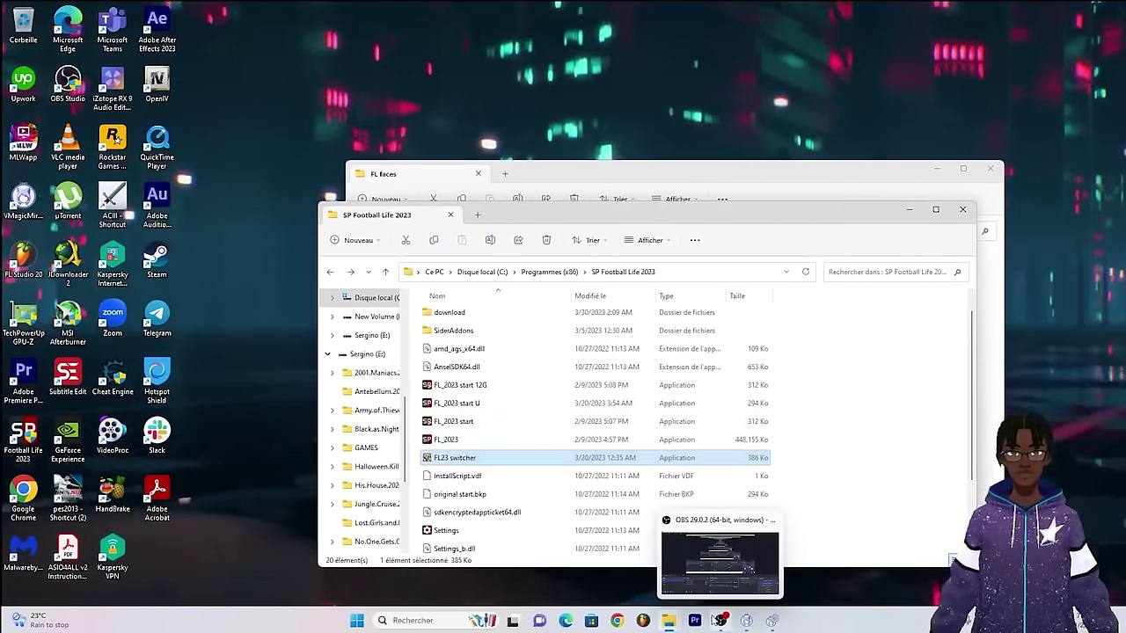
Switch to the Football Life 2023 game and continue past the title screen to the main menu
{"action": "left_click", "coordinate": [719, 620]}
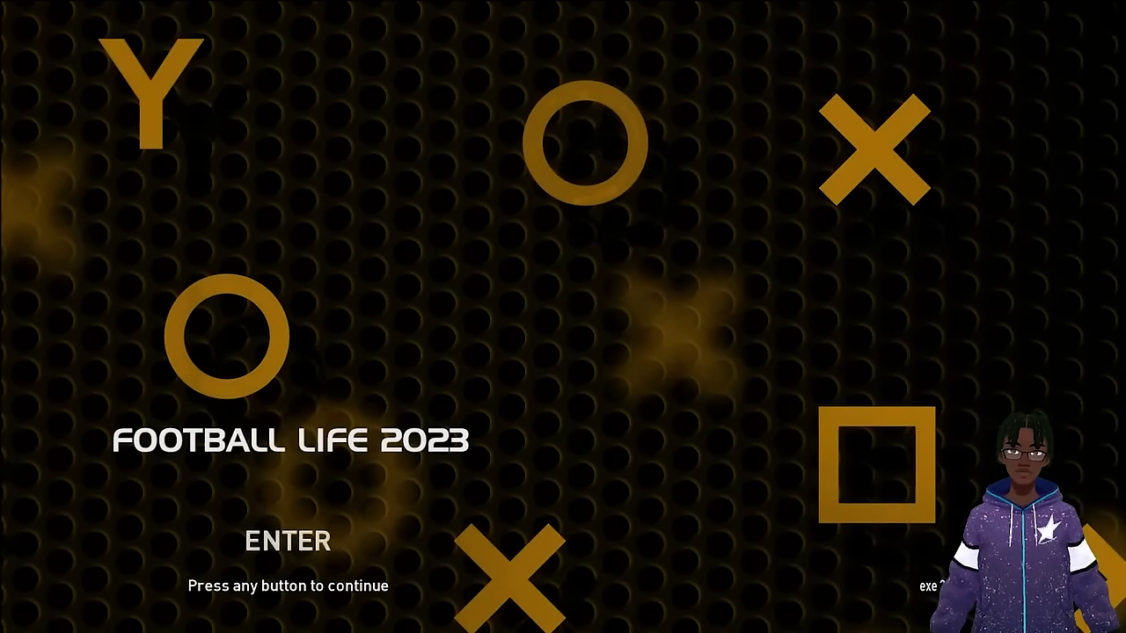
{"action": "key", "text": "Return"}
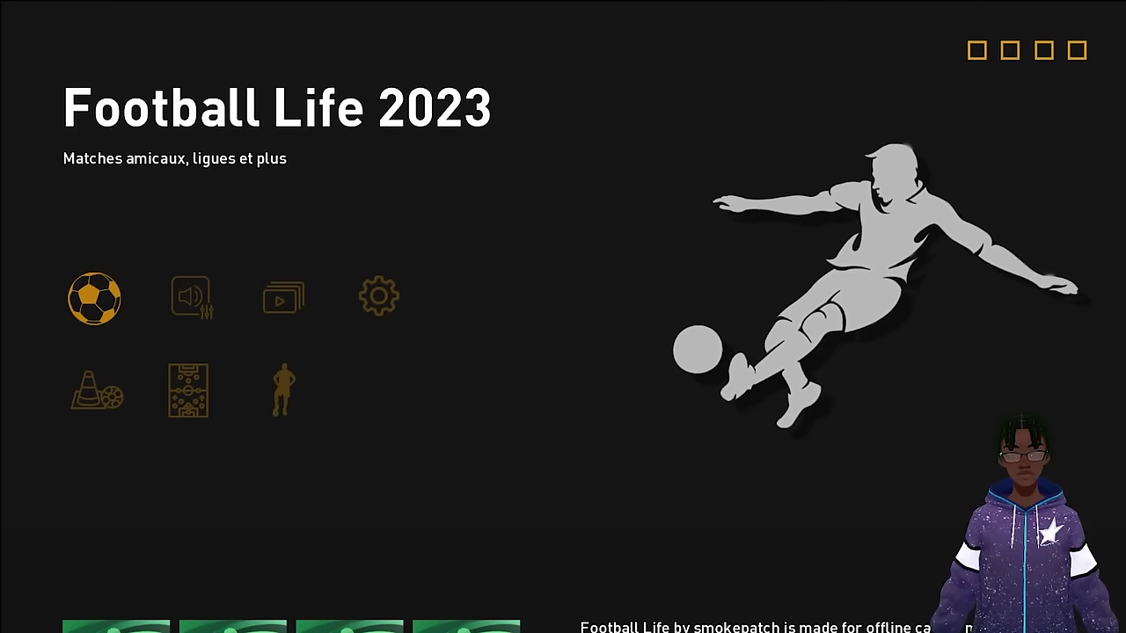
Look through the game modes in both rows of the main menu and return to Football Life 2023
{"action": "key", "text": "Right"}
{"action": "key", "text": "Right"}
{"action": "key", "text": "Left"}
{"action": "key", "text": "Left"}
{"action": "key", "text": "Down"}
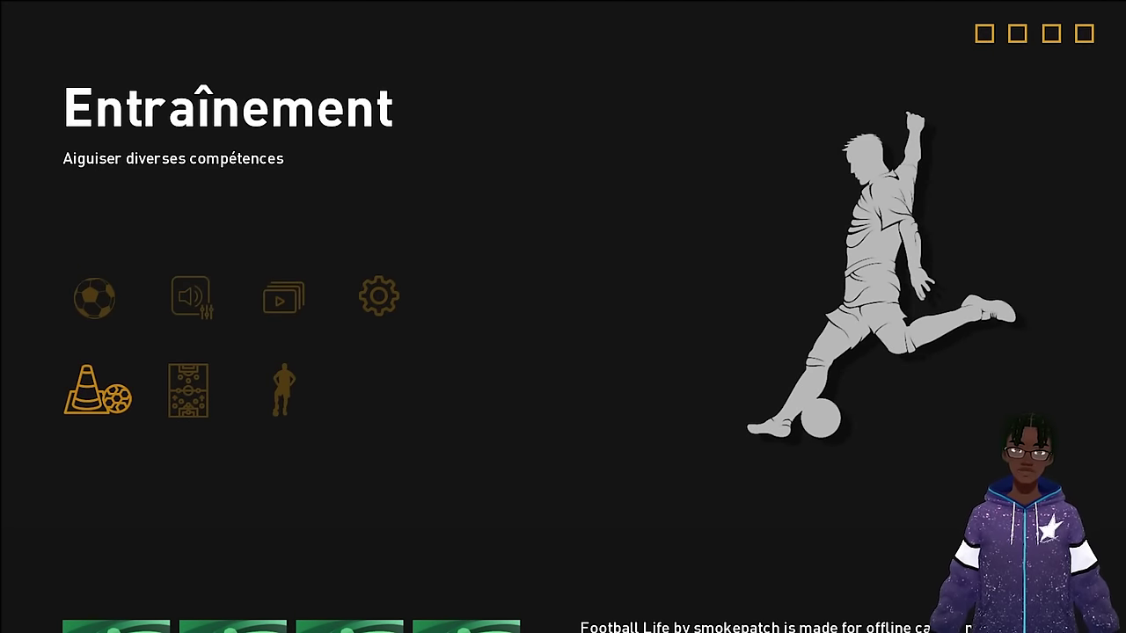
{"action": "key", "text": "Right"}
{"action": "key", "text": "Right"}
{"action": "key", "text": "Up"}
{"action": "key", "text": "Left"}
{"action": "key", "text": "Left"}
{"action": "key", "text": "Down"}
{"action": "key", "text": "Up"}
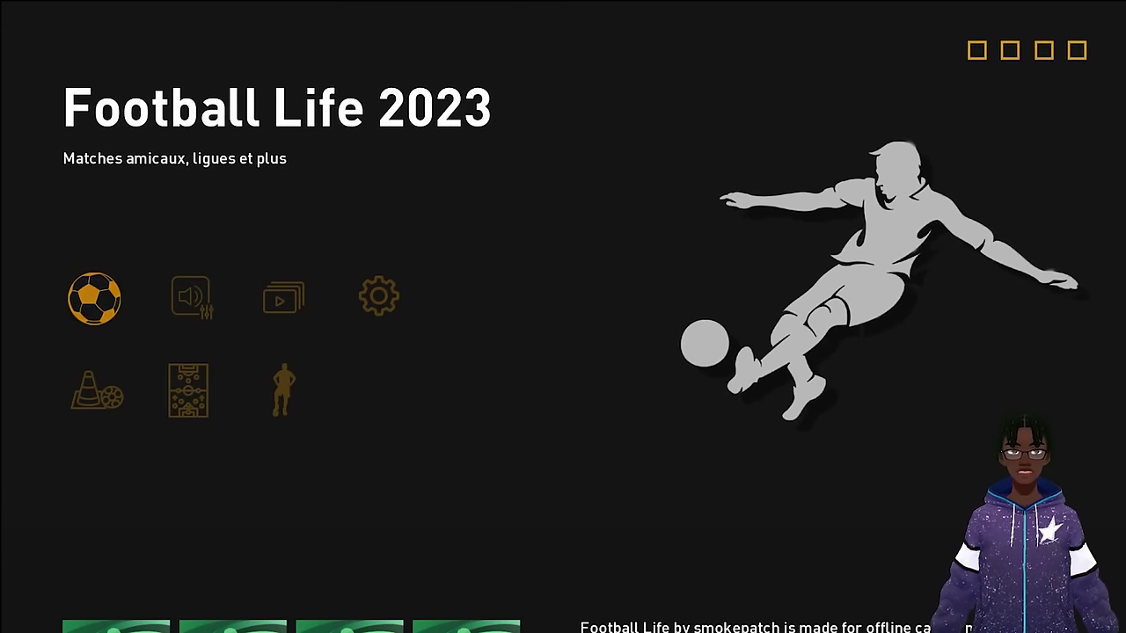
{"action": "key", "text": "Down"}
{"action": "key", "text": "Up"}
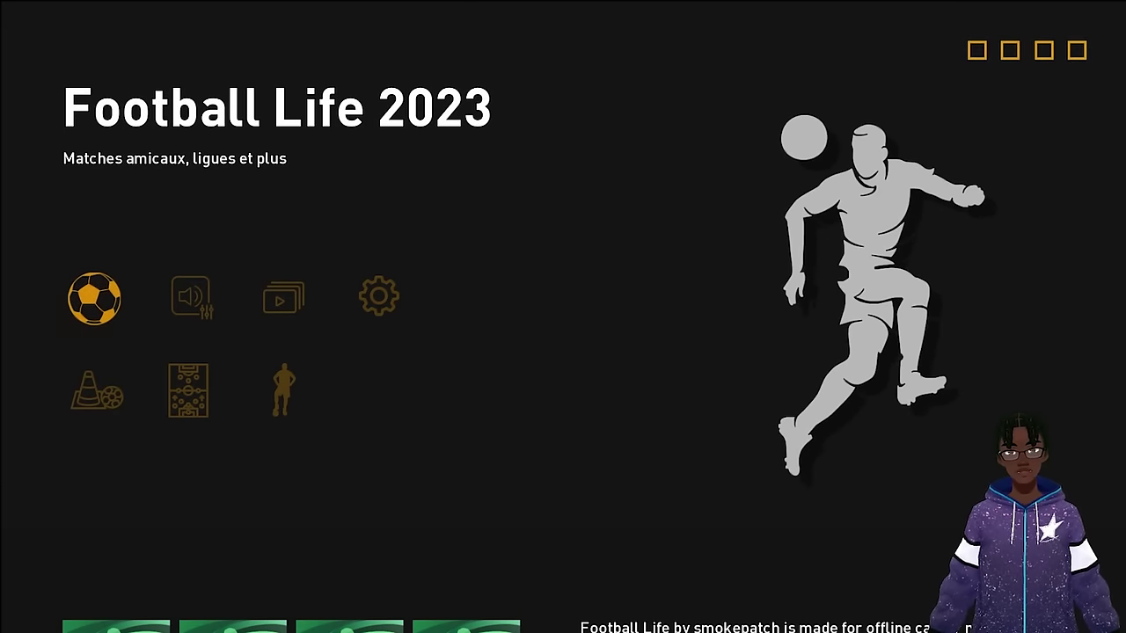
Open the Langue des menus setting from the Paramètres section of the main menu
{"action": "key", "text": "Right"}
{"action": "key", "text": "Right"}
{"action": "key", "text": "Right"}
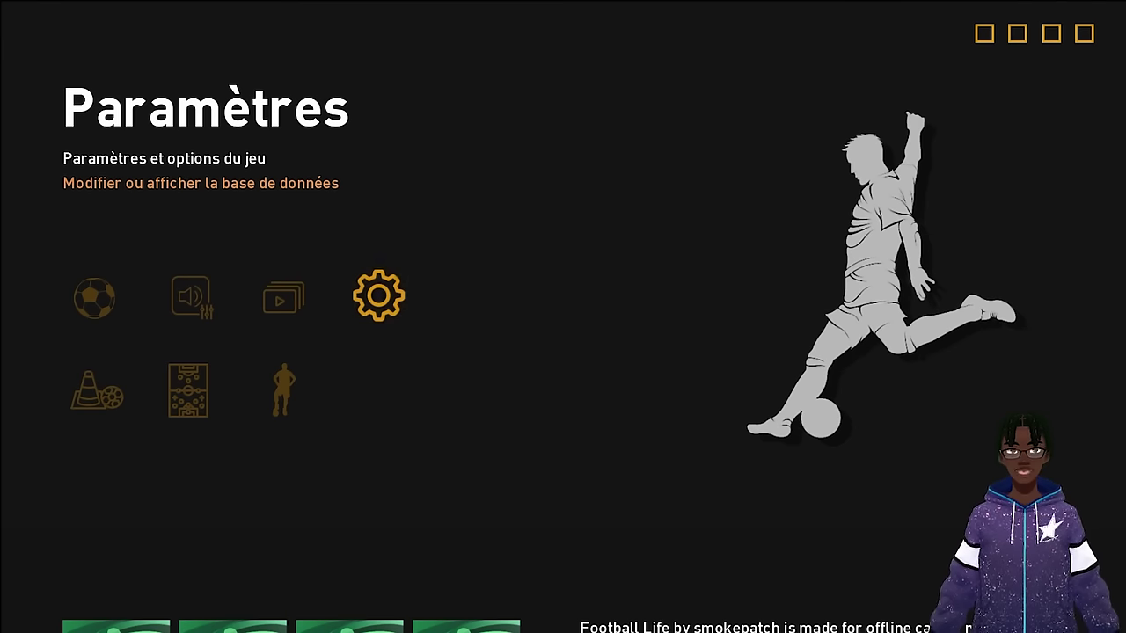
{"action": "key", "text": "Return"}
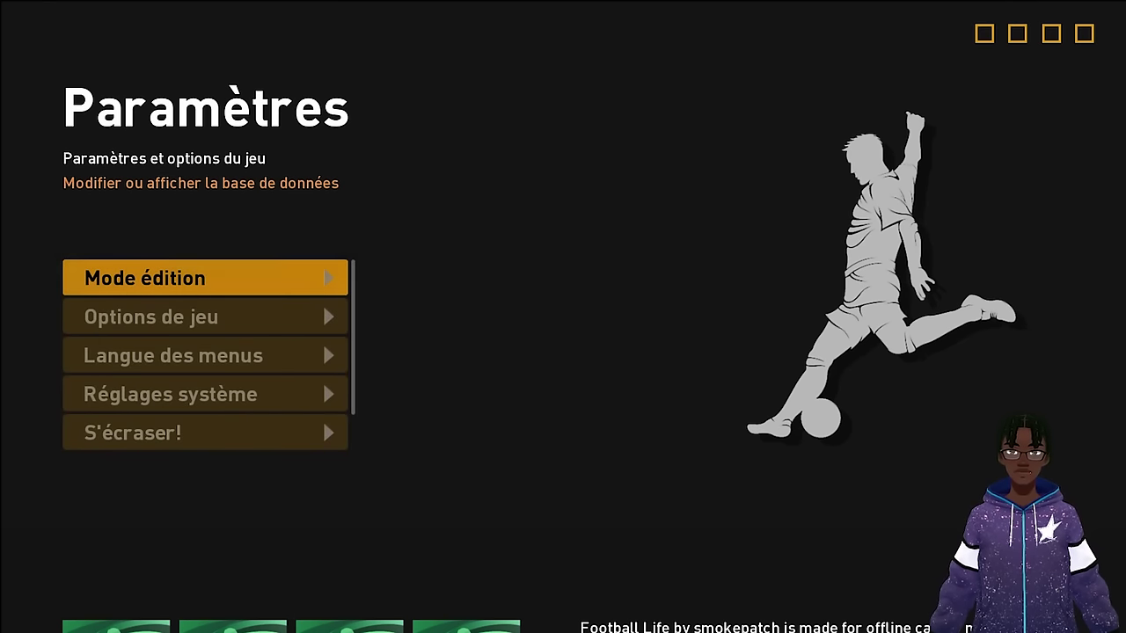
{"action": "key", "text": "Down"}
{"action": "key", "text": "Down"}
{"action": "key", "text": "Down"}
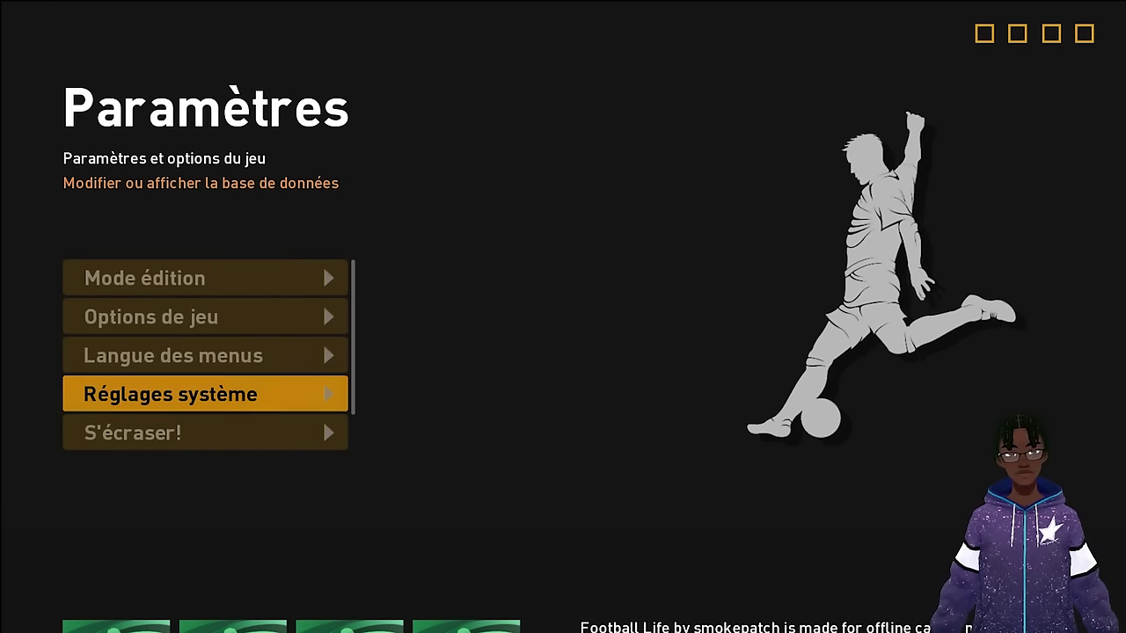
{"action": "key", "text": "Down"}
{"action": "key", "text": "Up"}
{"action": "key", "text": "Up"}
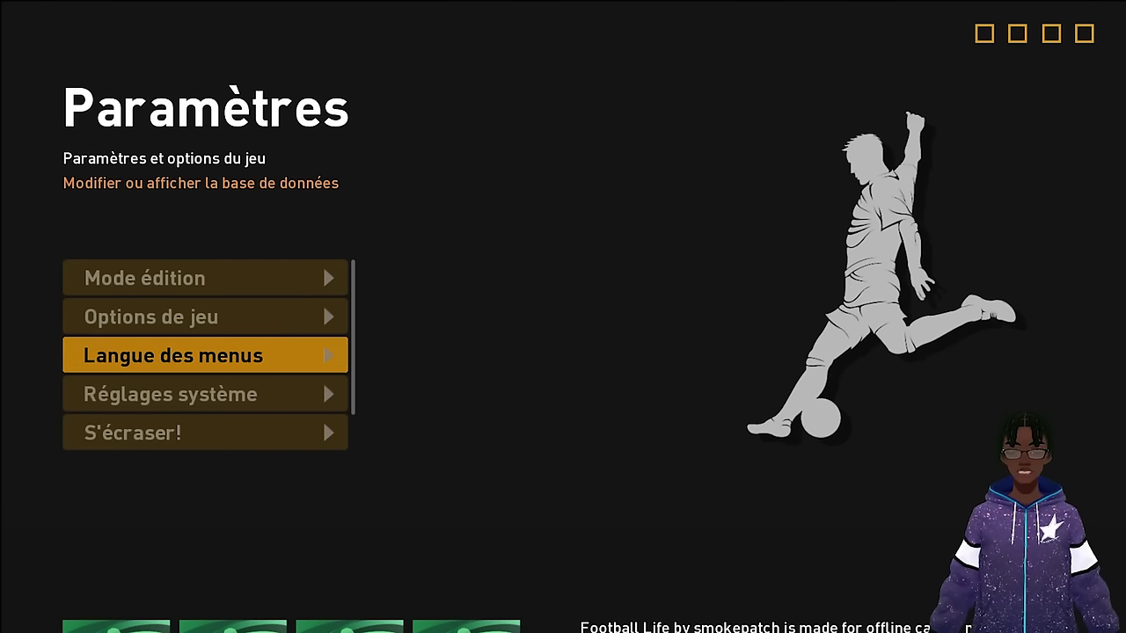
{"action": "key", "text": "Up"}
{"action": "key", "text": "Down"}
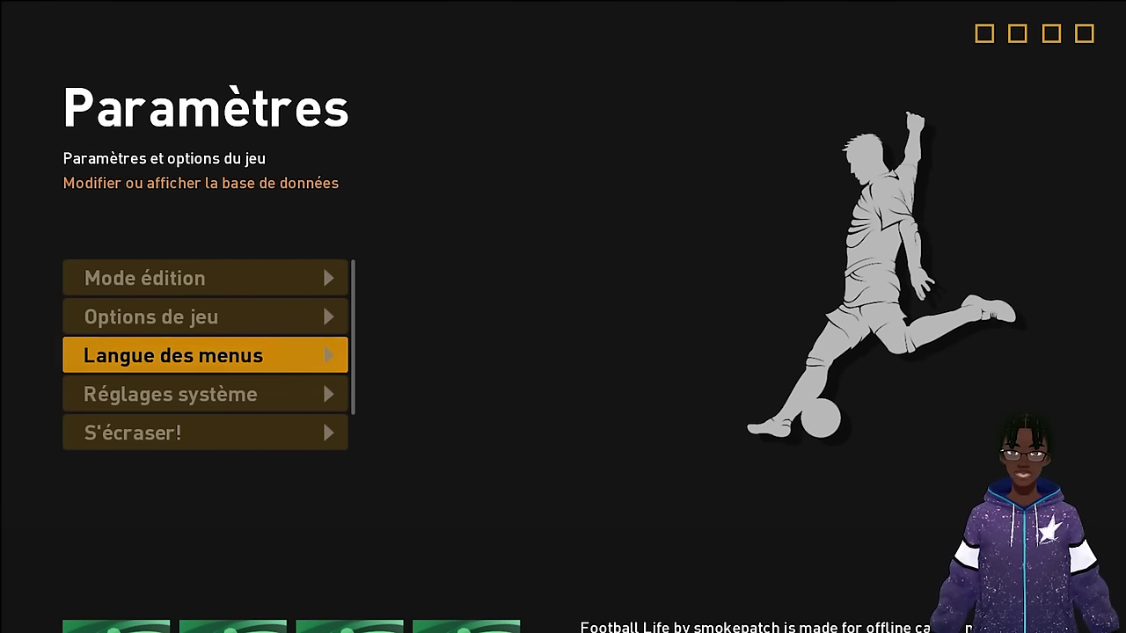
{"action": "key", "text": "Return"}
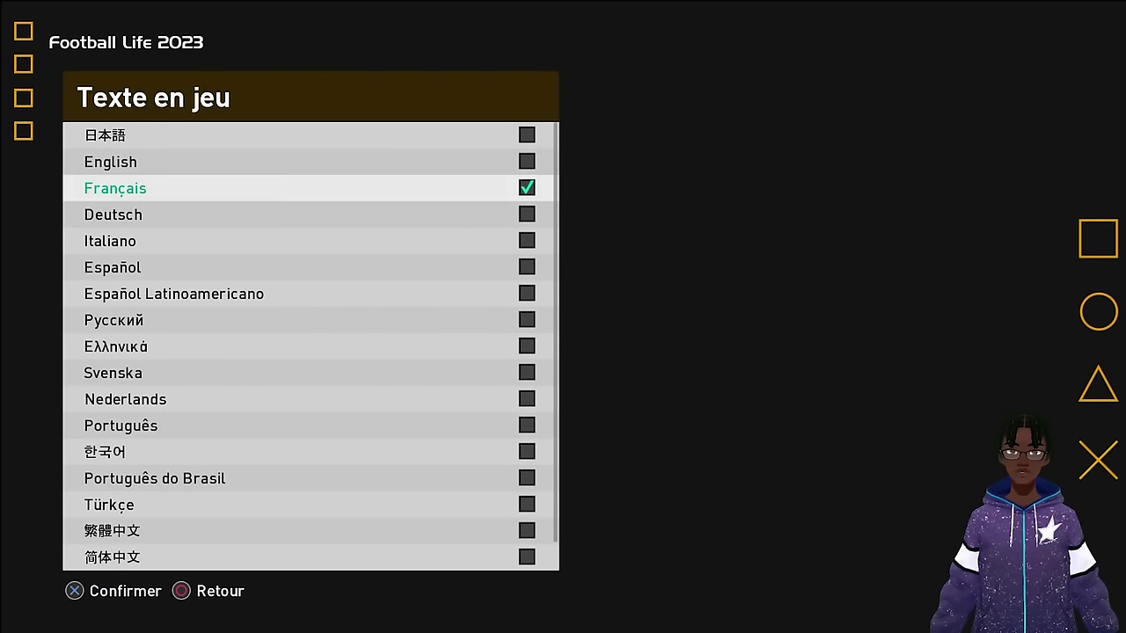
Look through the available in-game text languages and confirm Français
{"action": "key", "text": "Down"}
{"action": "key", "text": "Up"}
{"action": "key", "text": "Down"}
{"action": "key", "text": "Up"}
{"action": "key", "text": "Up"}
{"action": "key", "text": "Down"}
{"action": "key", "text": "Down"}
{"action": "key", "text": "Down"}
{"action": "key", "text": "Down"}
{"action": "key", "text": "Down"}
{"action": "key", "text": "Down"}
{"action": "key", "text": "Down"}
{"action": "key", "text": "Down"}
{"action": "key", "text": "Down"}
{"action": "key", "text": "Down"}
{"action": "key", "text": "Down"}
{"action": "key", "text": "Down"}
{"action": "key", "text": "Up"}
{"action": "key", "text": "Up"}
{"action": "key", "text": "Up"}
{"action": "key", "text": "Up"}
{"action": "key", "text": "Up"}
{"action": "key", "text": "Up"}
{"action": "key", "text": "Up"}
{"action": "key", "text": "Up"}
{"action": "key", "text": "Up"}
{"action": "key", "text": "Up"}
{"action": "key", "text": "Up"}
{"action": "key", "text": "Return"}
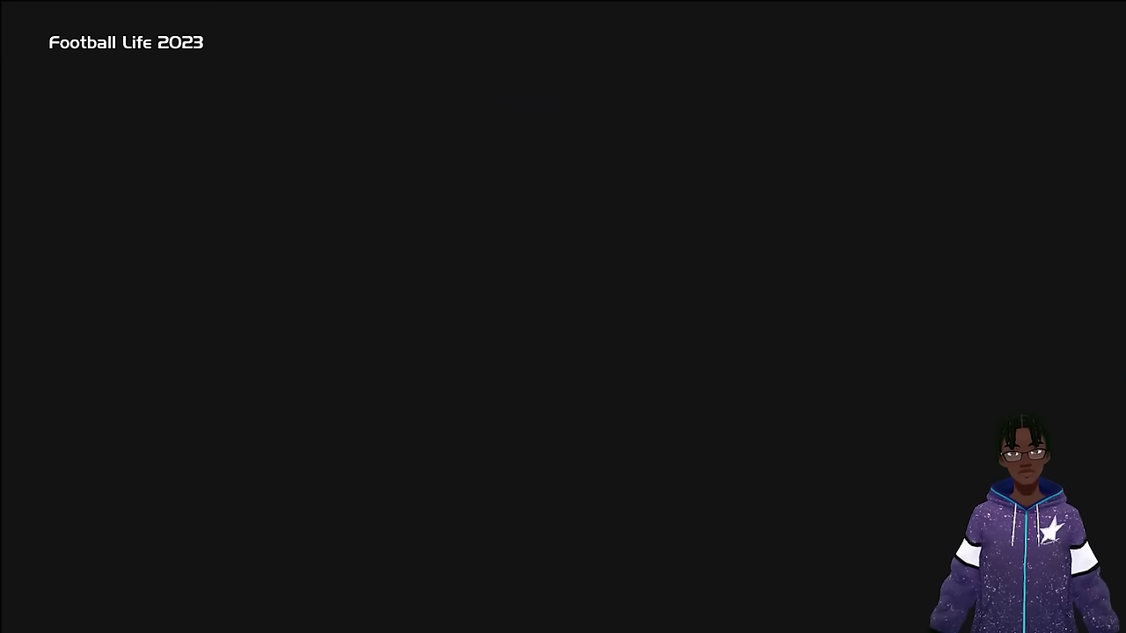
Compare the English and Français options for the commentary language and confirm Français
{"action": "key", "text": "Down"}
{"action": "key", "text": "Return"}
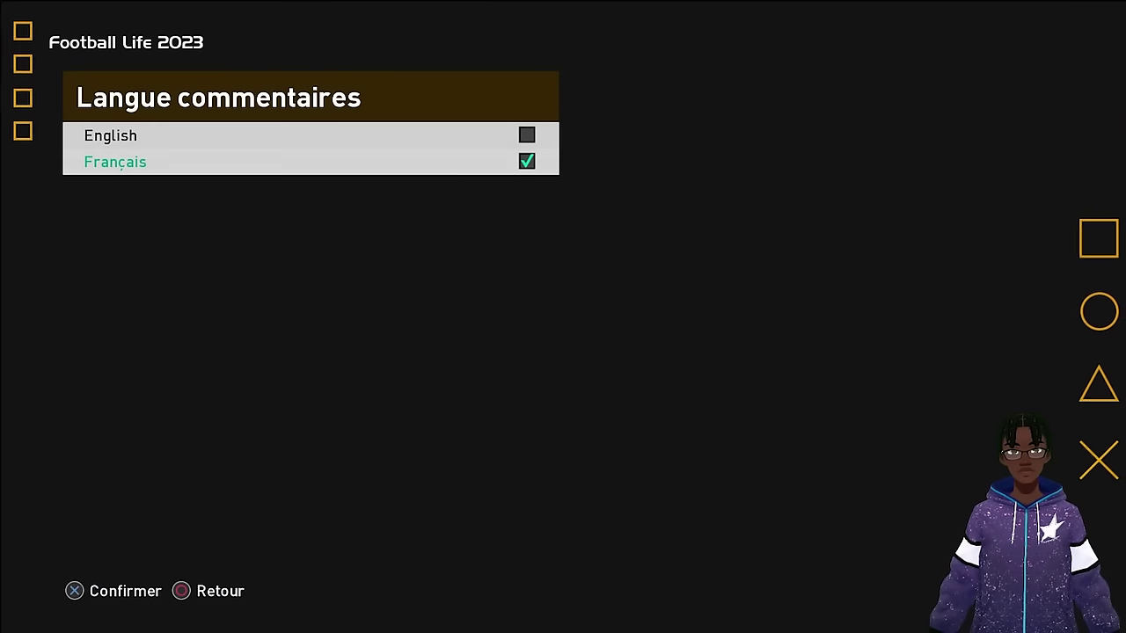
{"action": "key", "text": "Up"}
{"action": "key", "text": "Down"}
{"action": "key", "text": "Up"}
{"action": "key", "text": "Down"}
{"action": "key", "text": "Up"}
{"action": "key", "text": "Down"}
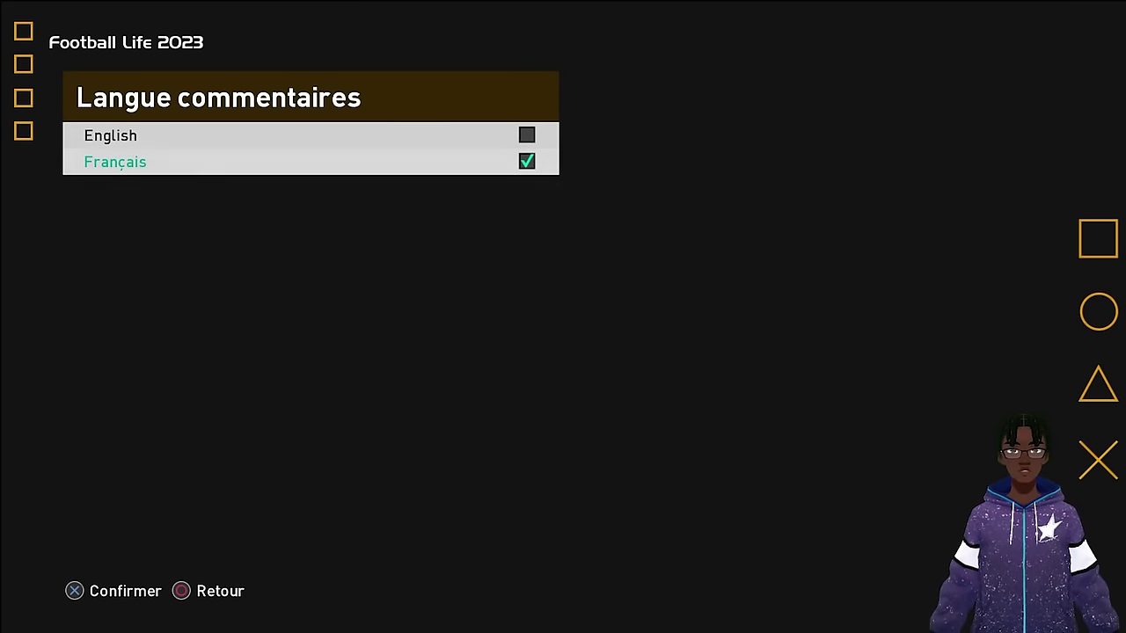
{"action": "key", "text": "Up"}
{"action": "key", "text": "Down"}
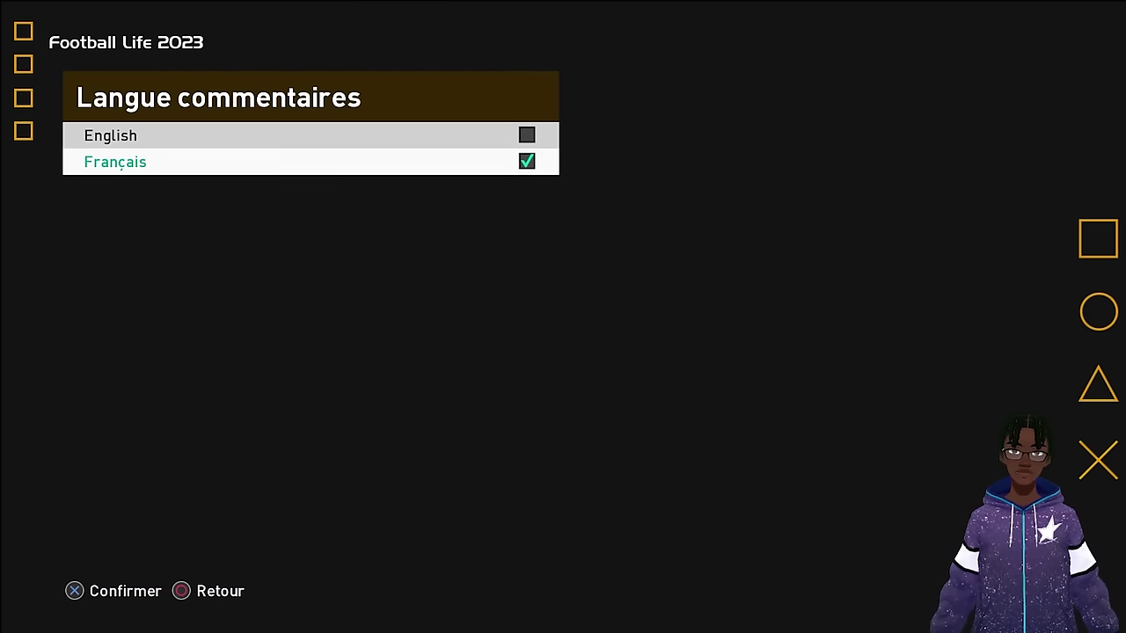
{"action": "key", "text": "Return"}
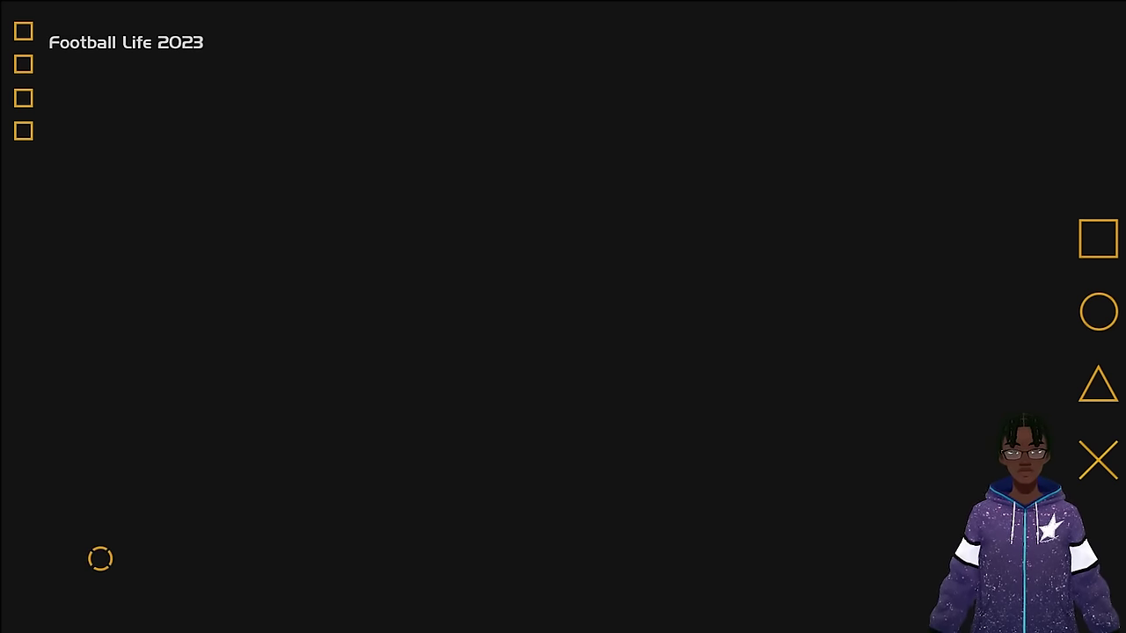
Browse the main menu again through Entraînement and Ligue des Masters, ending on Football Life 2023
{"action": "key", "text": "Right"}
{"action": "key", "text": "Down"}
{"action": "key", "text": "Right"}
{"action": "key", "text": "Left"}
{"action": "key", "text": "Left"}
{"action": "key", "text": "Left"}
{"action": "key", "text": "Left"}
{"action": "key", "text": "Left"}
{"action": "key", "text": "Down"}
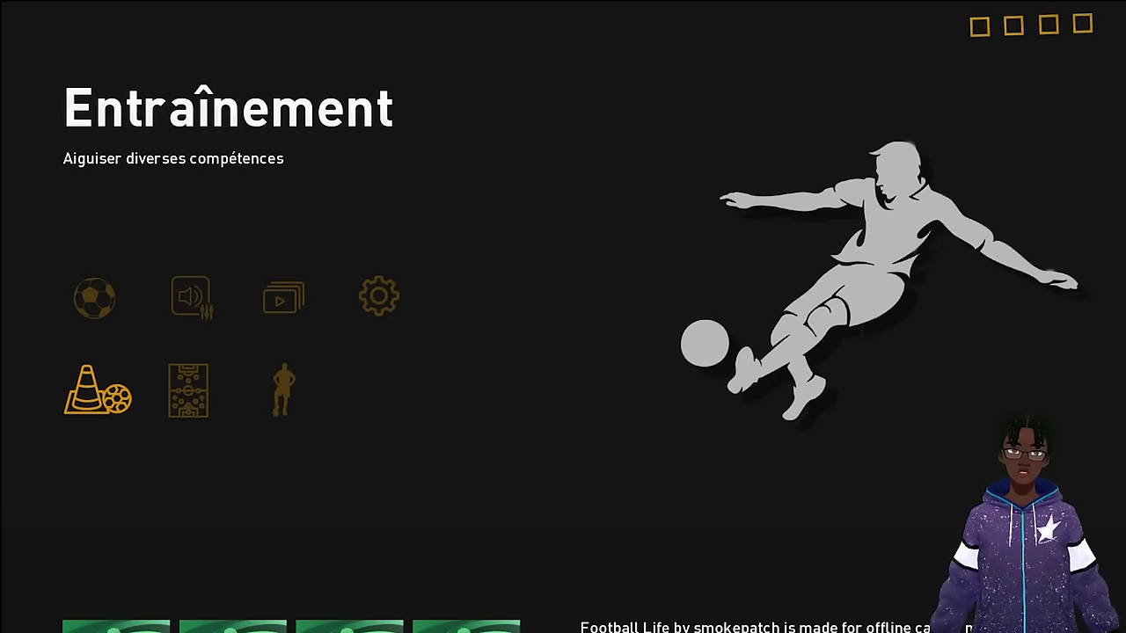
{"action": "key", "text": "Right"}
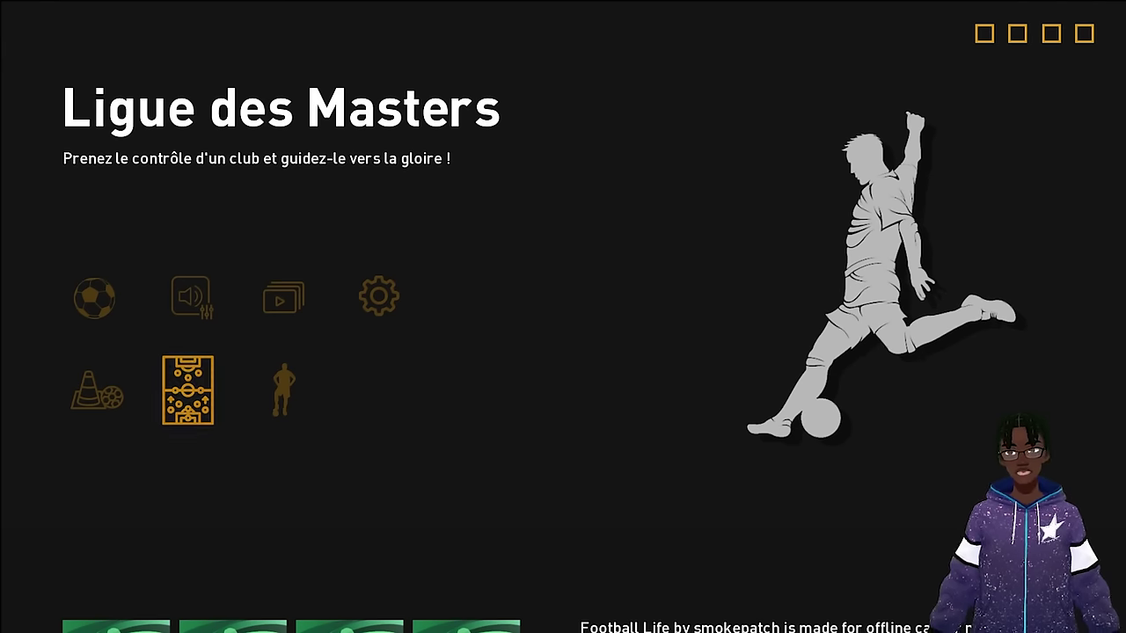
{"action": "key", "text": "Right"}
{"action": "key", "text": "Up"}
{"action": "key", "text": "Left"}
{"action": "key", "text": "Left"}
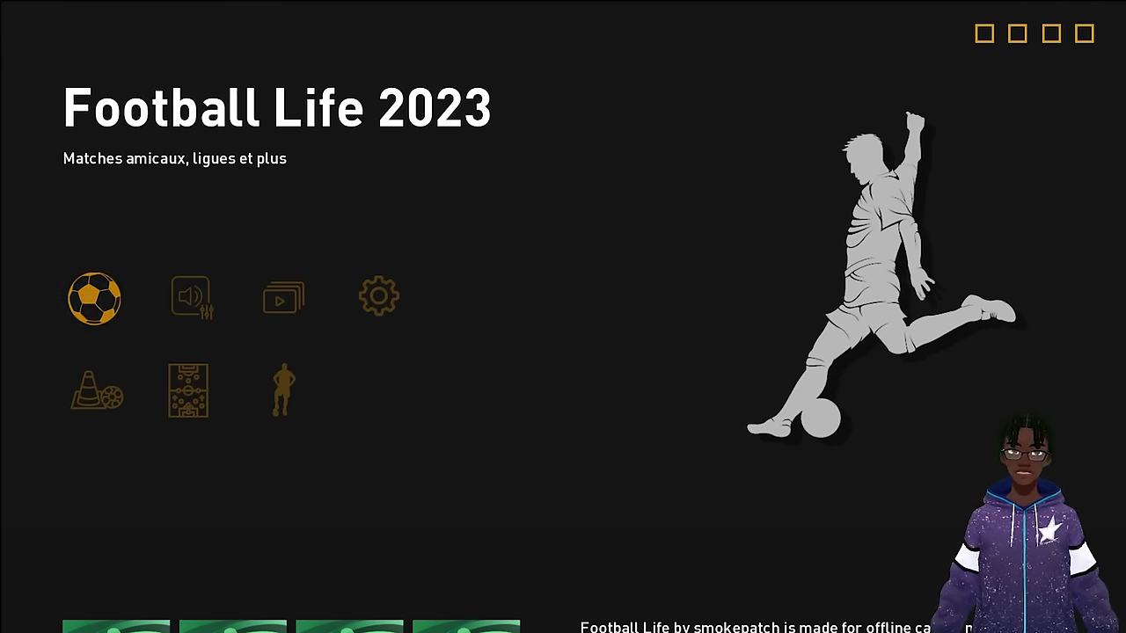
{"action": "key", "text": "Right"}
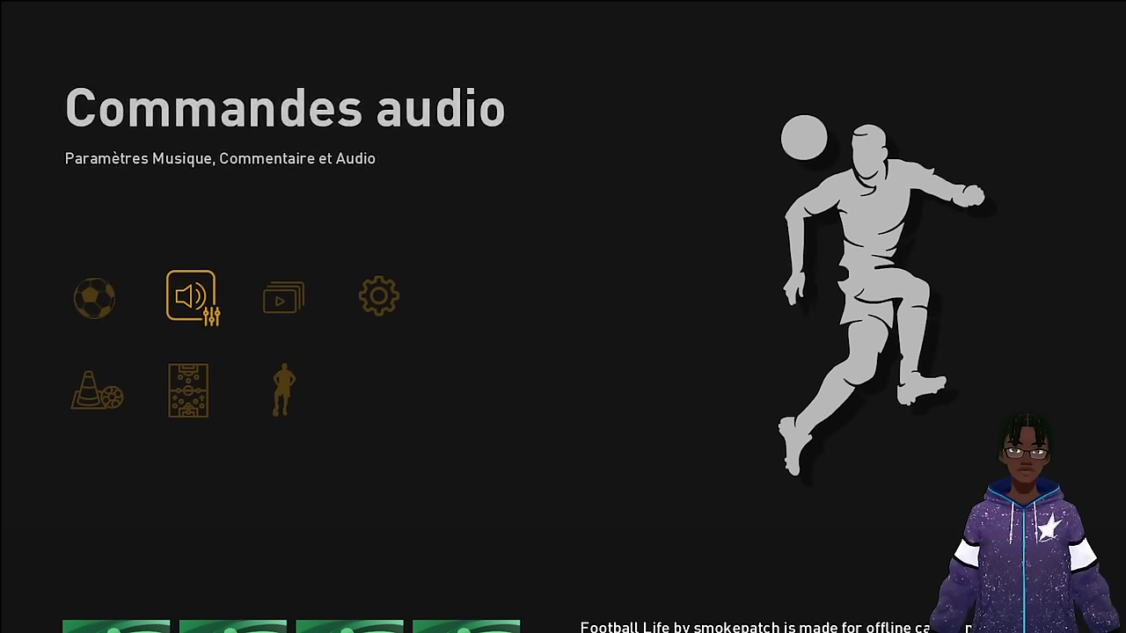
{"action": "key", "text": "Left"}
{"action": "key", "text": "Down"}
{"action": "key", "text": "Down"}
{"action": "key", "text": "Up"}
{"action": "key", "text": "Up"}
{"action": "key", "text": "Return"}
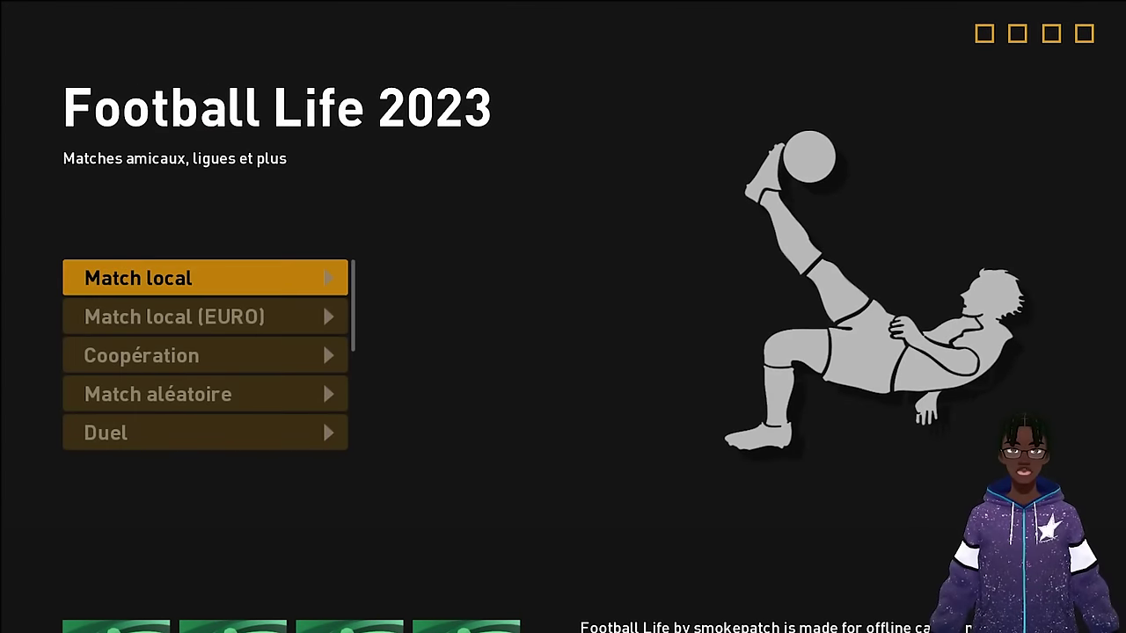
{"action": "key", "text": "Escape"}
{"action": "key", "text": "Right"}
{"action": "key", "text": "Right"}
{"action": "key", "text": "Right"}
{"action": "key", "text": "Left"}
{"action": "key", "text": "Left"}
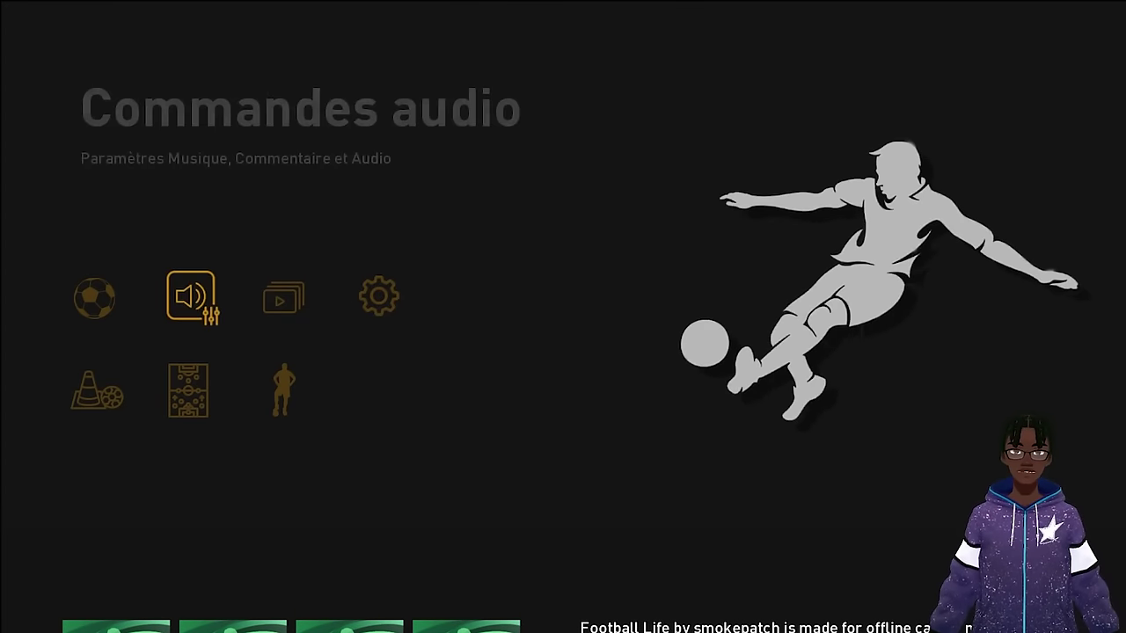
Open Match local from the Football Life 2023 section of the main menu
{"action": "key", "text": "Left"}
{"action": "key", "text": "Return"}
{"action": "key", "text": "Down"}
{"action": "key", "text": "Down"}
{"action": "key", "text": "Up"}
{"action": "key", "text": "Up"}
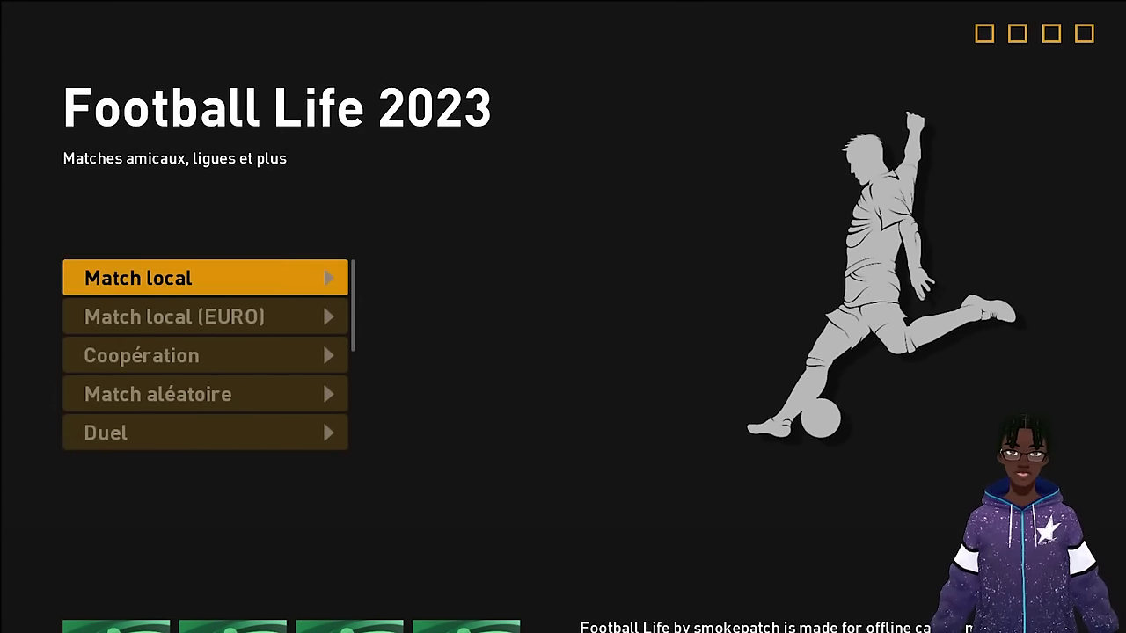
{"action": "key", "text": "Return"}
Proceed to the team selection and choose Paris Saint-Germain from Ligue 1 Uber Eats as the home team
{"action": "key", "text": "Right"}
{"action": "key", "text": "Left"}
{"action": "key", "text": "Return"}
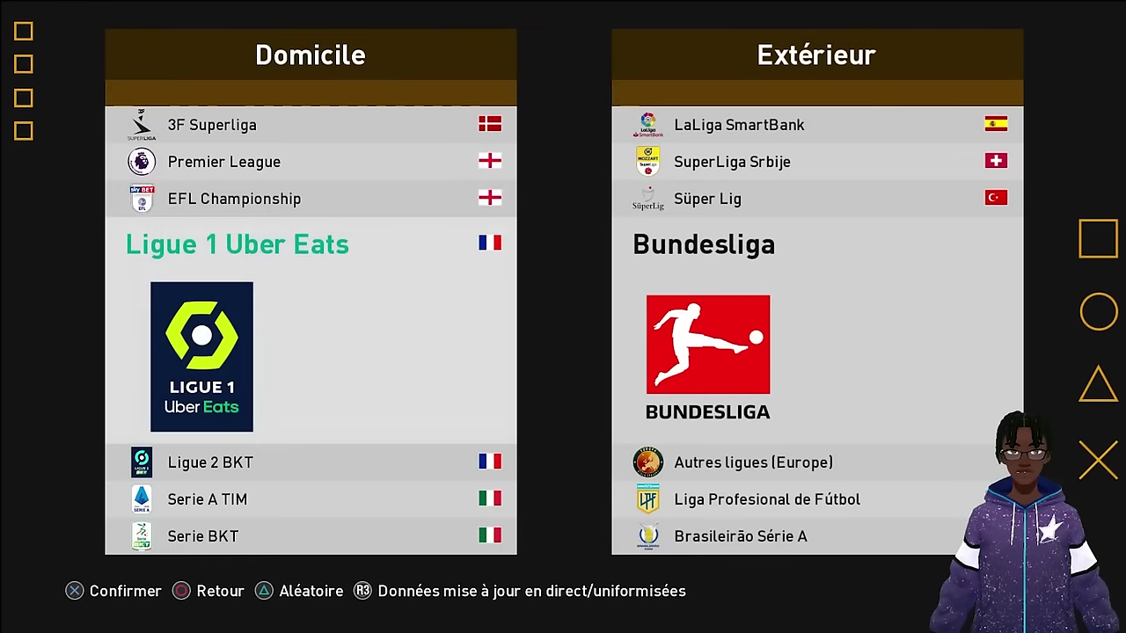
{"action": "key", "text": "Return"}
{"action": "key", "text": "Return"}
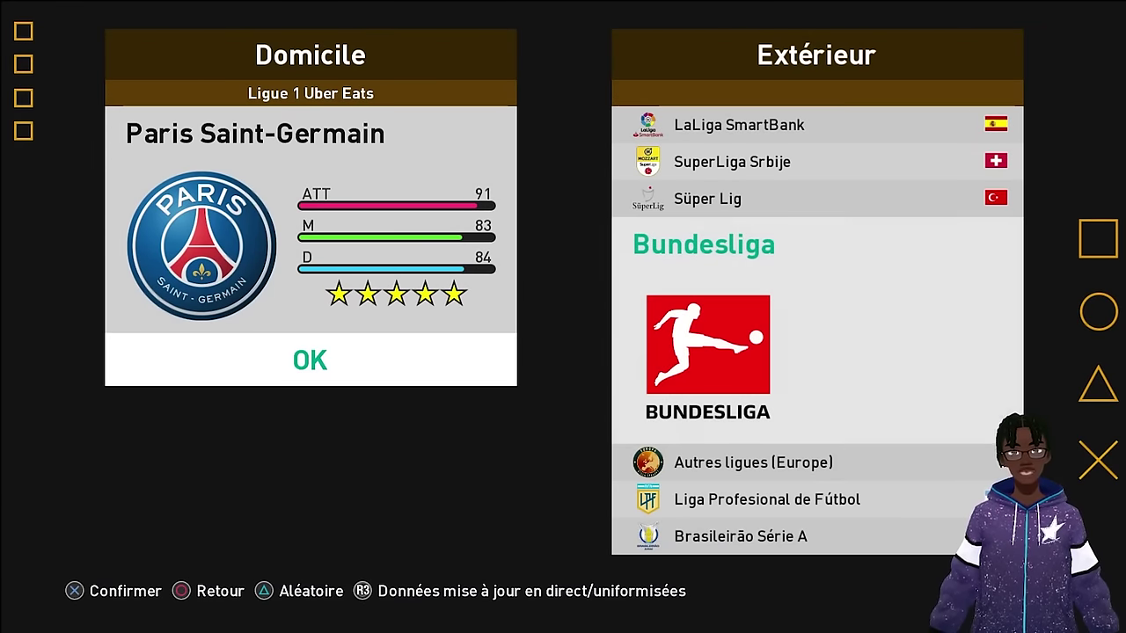
Look through the LaLiga Santander clubs for the away side as far as FC Barcelona, and return to the league list
{"action": "key", "text": "Up"}
{"action": "key", "text": "Up"}
{"action": "key", "text": "Up"}
{"action": "key", "text": "Up"}
{"action": "key", "text": "Return"}
{"action": "key", "text": "Down"}
{"action": "key", "text": "Down"}
{"action": "key", "text": "Down"}
{"action": "key", "text": "Down"}
{"action": "key", "text": "Down"}
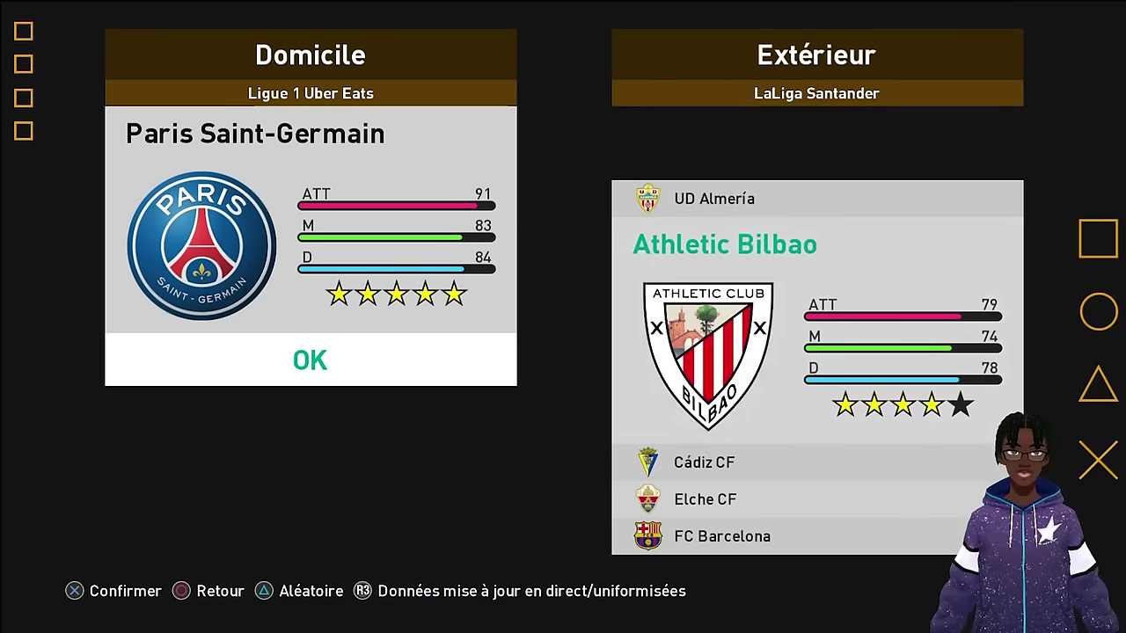
{"action": "key", "text": "Up"}
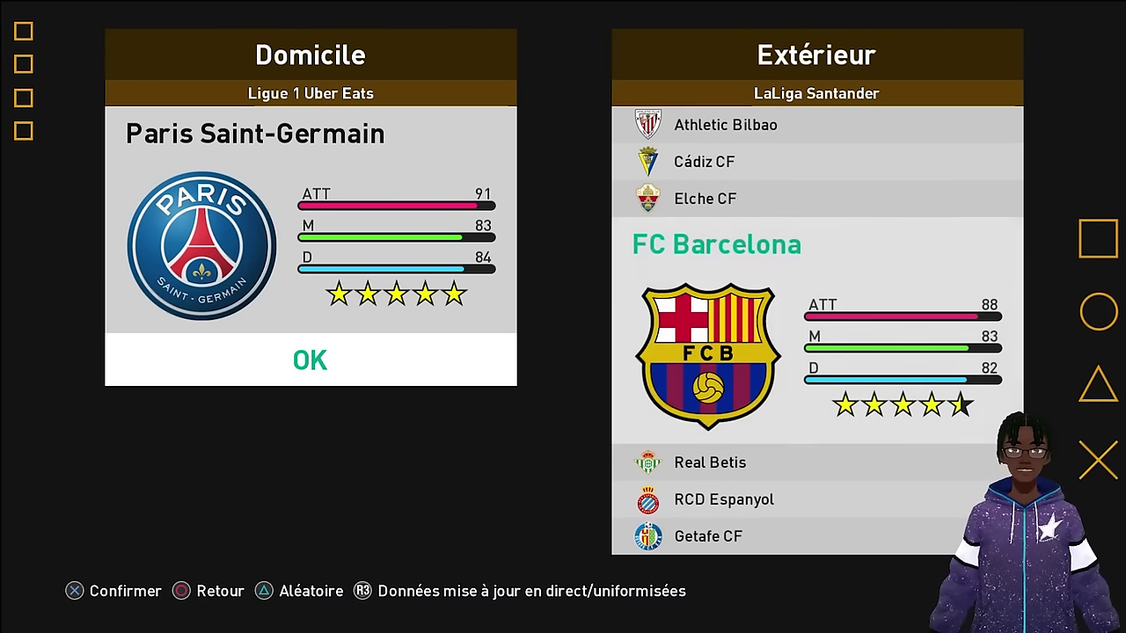
{"action": "key", "text": "Escape"}
Browse the leagues and choose Manchester City as the away team
{"action": "key", "text": "Up"}
{"action": "key", "text": "Up"}
{"action": "key", "text": "Up"}
{"action": "key", "text": "Up"}
{"action": "key", "text": "Up"}
{"action": "key", "text": "Up"}
{"action": "key", "text": "Up"}
{"action": "key", "text": "Up"}
{"action": "key", "text": "Up"}
{"action": "key", "text": "Up"}
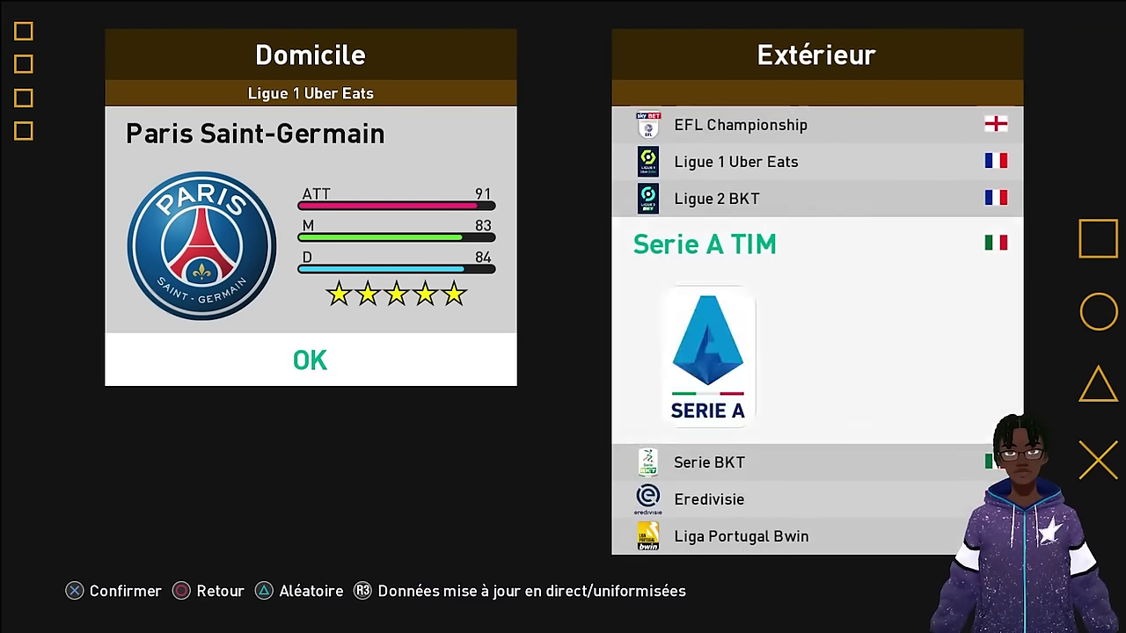
{"action": "key", "text": "Return"}
{"action": "key", "text": "Return"}
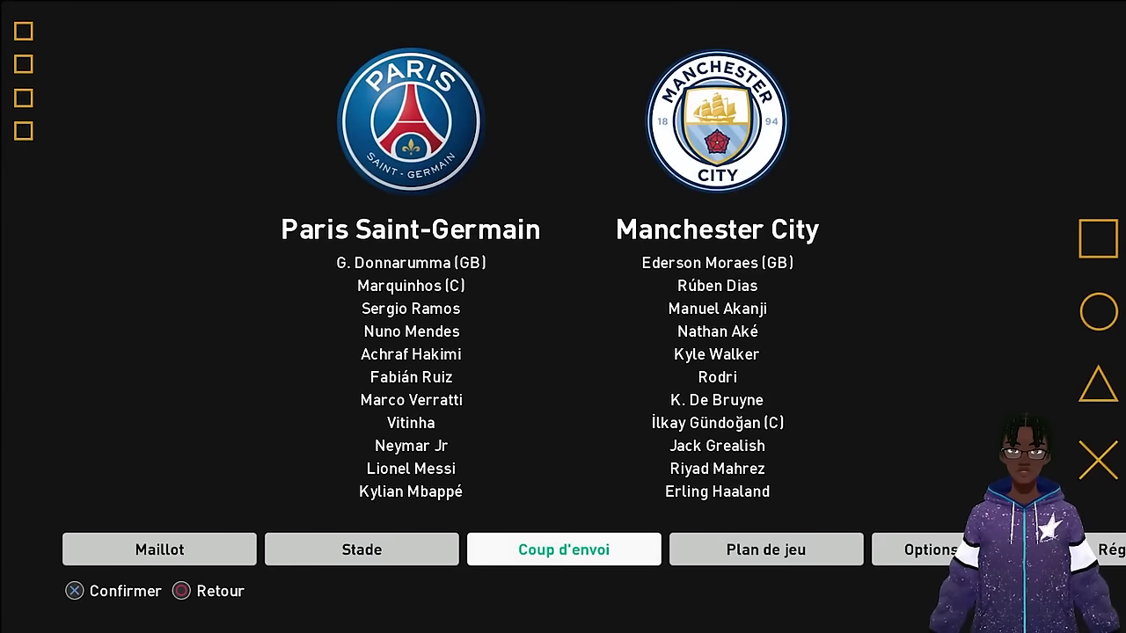
Open Plan de jeu to examine both teams' line-ups, player faces and ratings, and the available tactics options
{"action": "key", "text": "Right"}
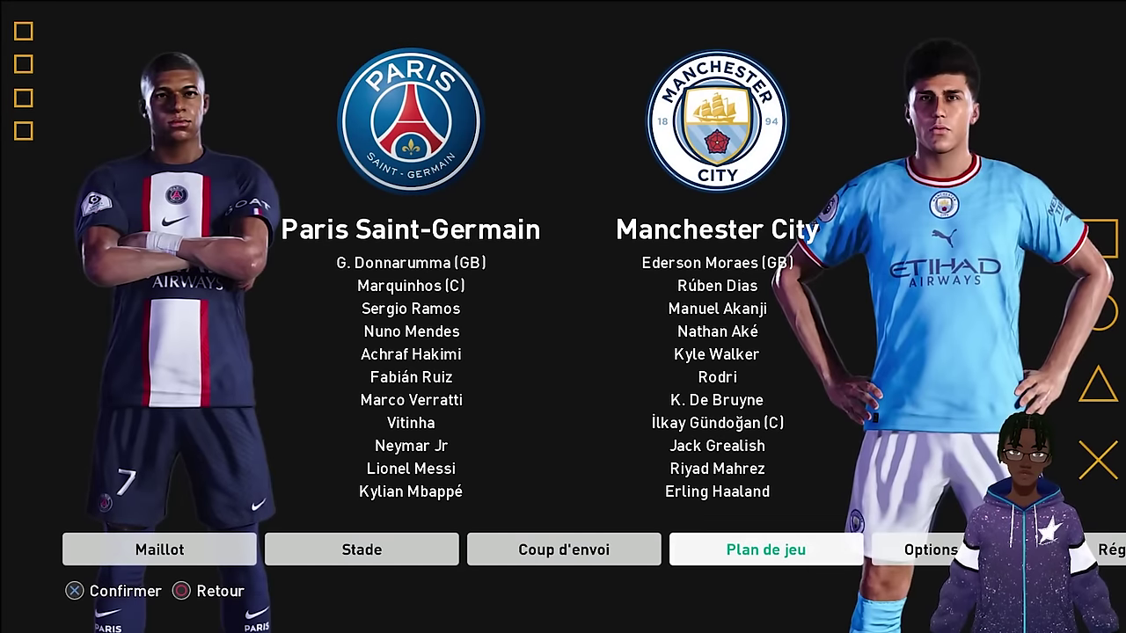
{"action": "key", "text": "Return"}
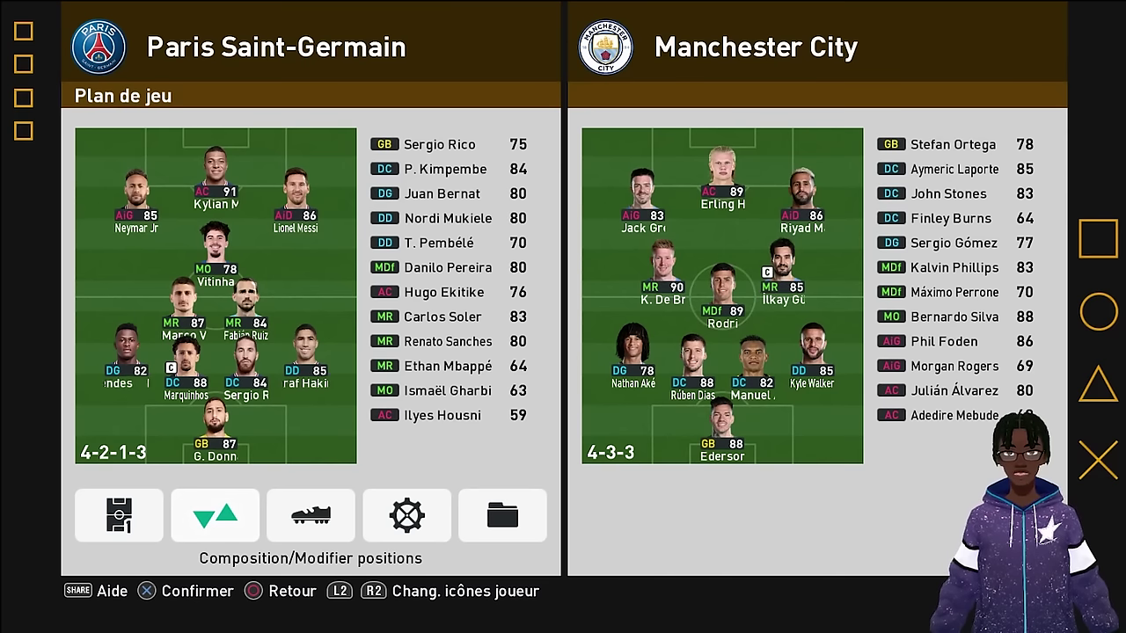
{"action": "key", "text": "Left"}
{"action": "key", "text": "Right"}
{"action": "key", "text": "Right"}
{"action": "key", "text": "Left"}
{"action": "key", "text": "Right"}
{"action": "key", "text": "Right"}
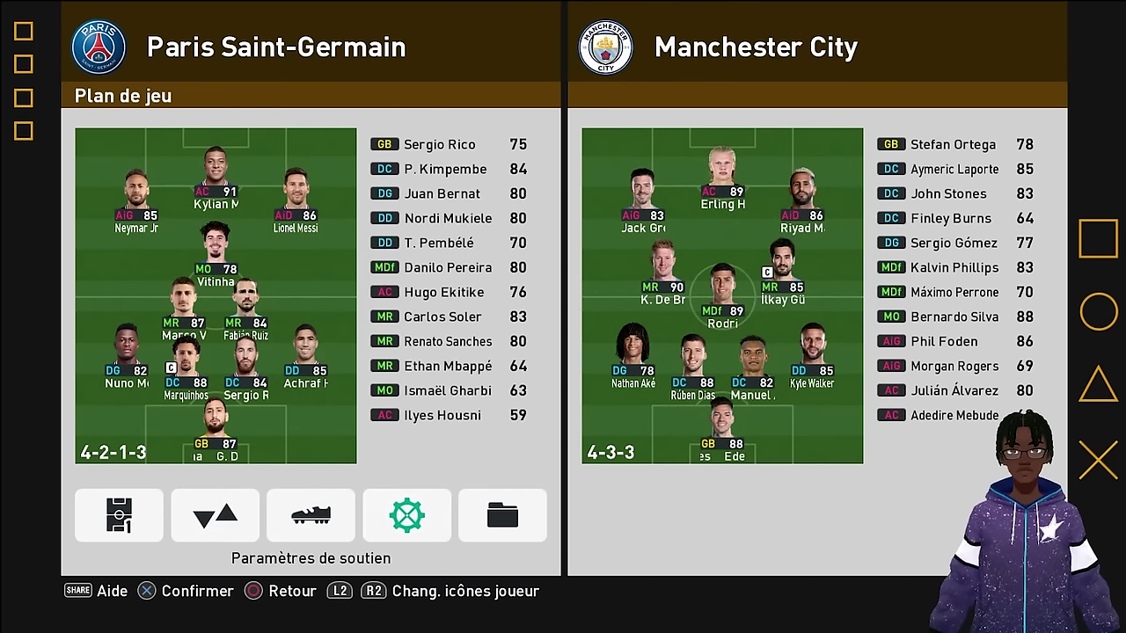
{"action": "key", "text": "Left"}
{"action": "key", "text": "Left"}
{"action": "key", "text": "Left"}
{"action": "key", "text": "Right"}
{"action": "key", "text": "Right"}
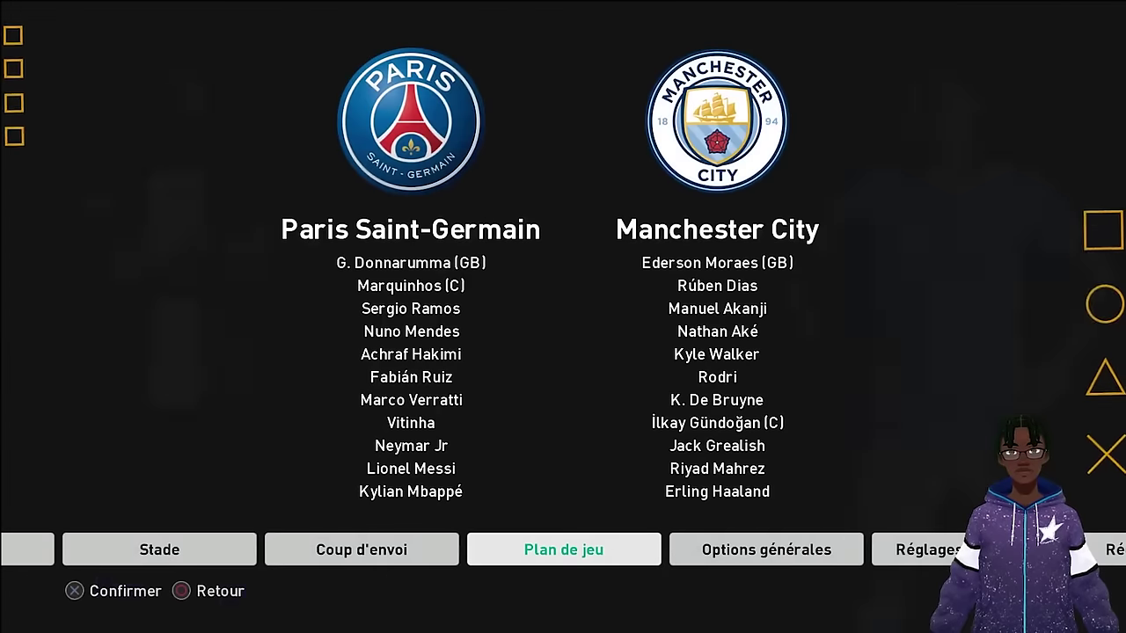
Start the Paris Saint-Germain against Manchester City match with Coup d'envoi
{"action": "key", "text": "Left"}
{"action": "key", "text": "Left"}
{"action": "key", "text": "Left"}
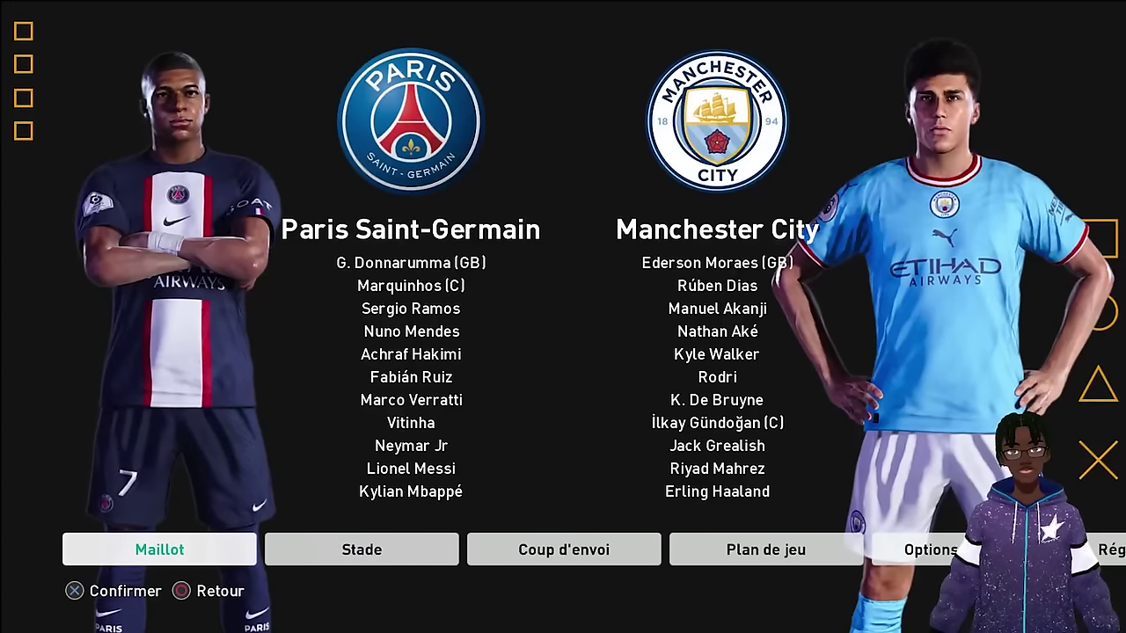
{"action": "key", "text": "Right"}
{"action": "key", "text": "Right"}
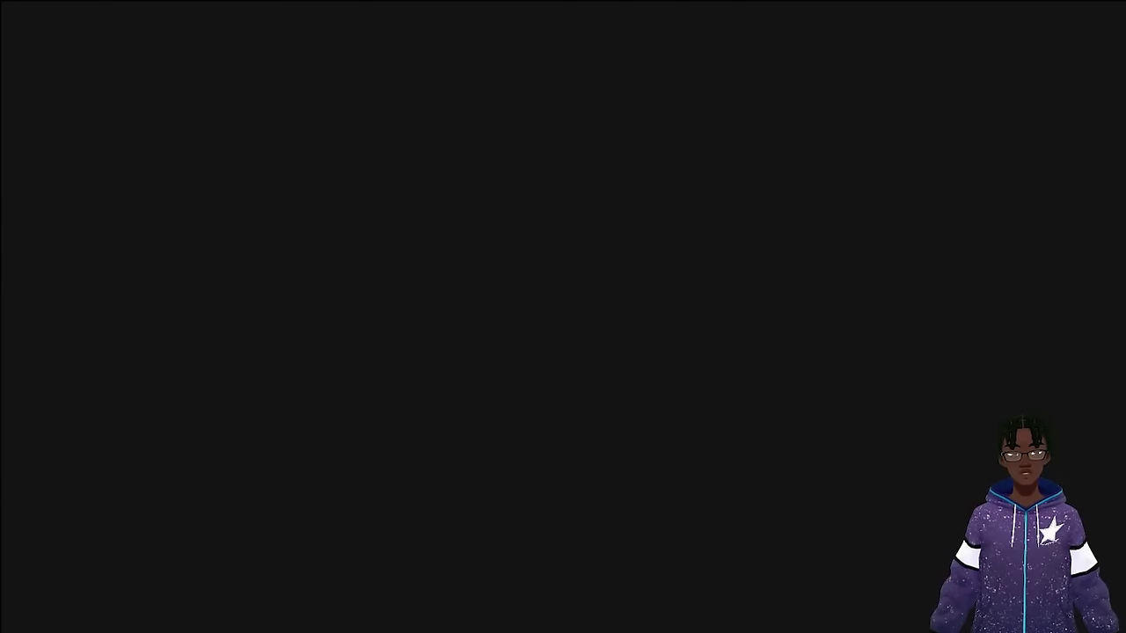